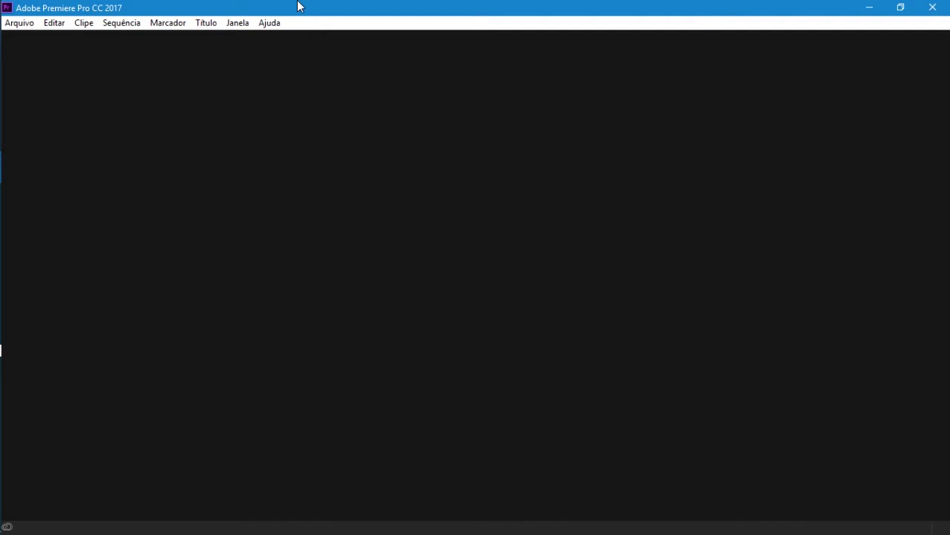
Open the Arquivo (File) menu to start a new project.
{"action": "left_click", "coordinate": [32, 23]}
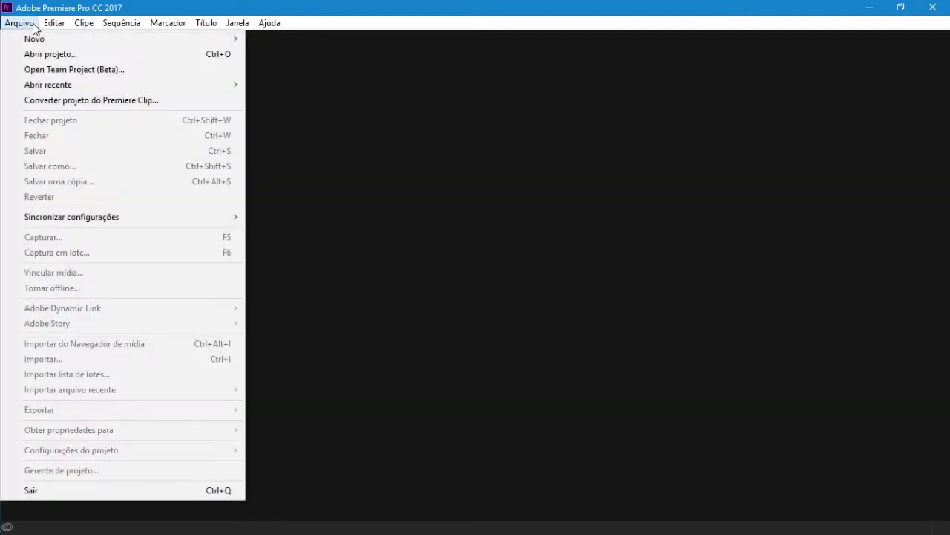
Start a new project, keeping Aceleração por GPU (CUDA) as the renderer.
{"action": "mouse_move", "coordinate": [40, 49]}
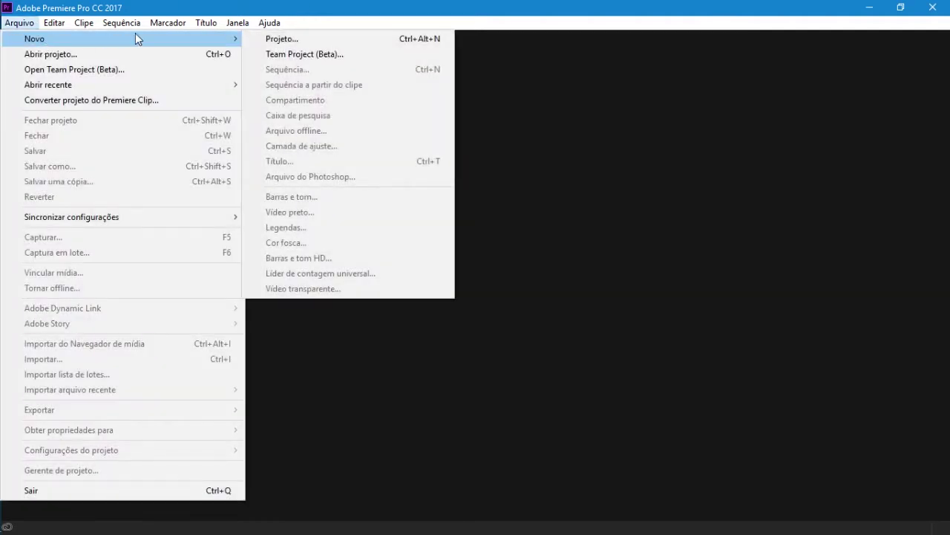
{"action": "left_click", "coordinate": [282, 43]}
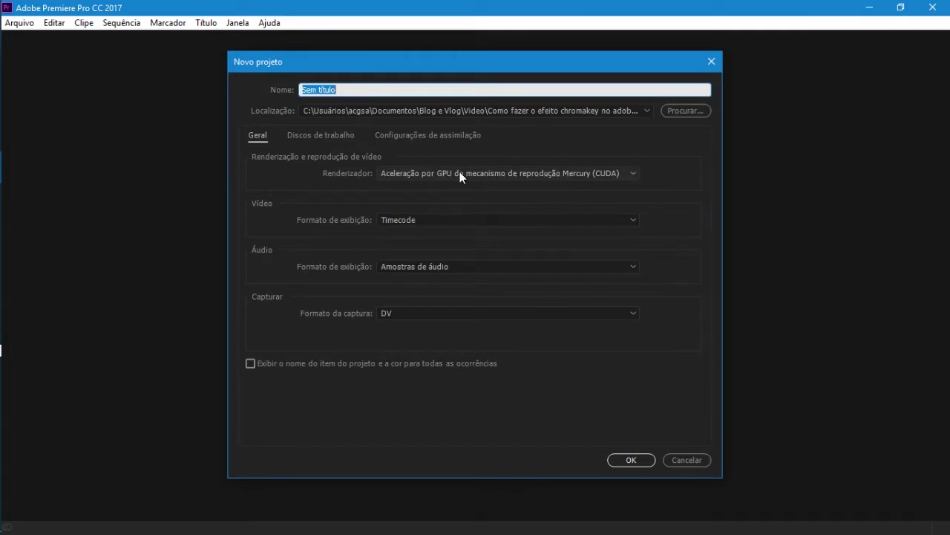
{"action": "left_click", "coordinate": [611, 176]}
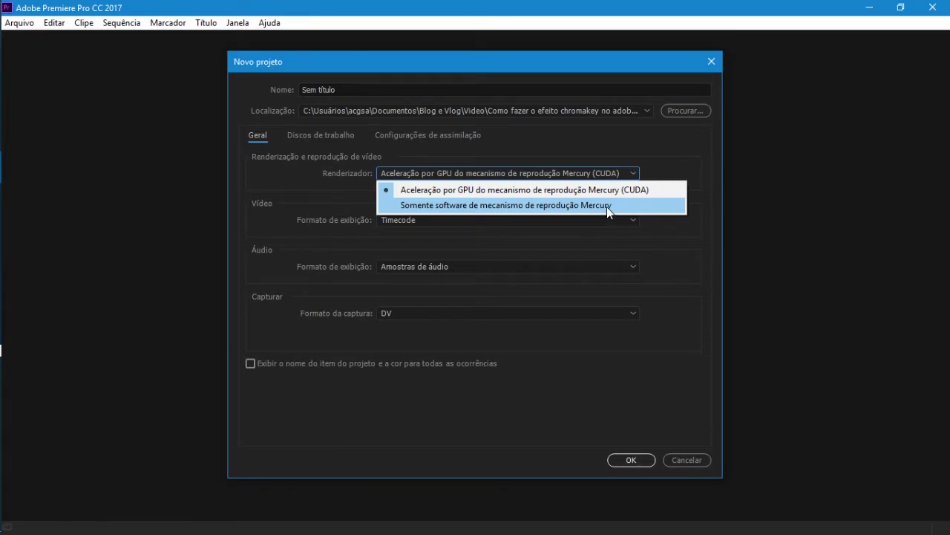
{"action": "left_click", "coordinate": [650, 153]}
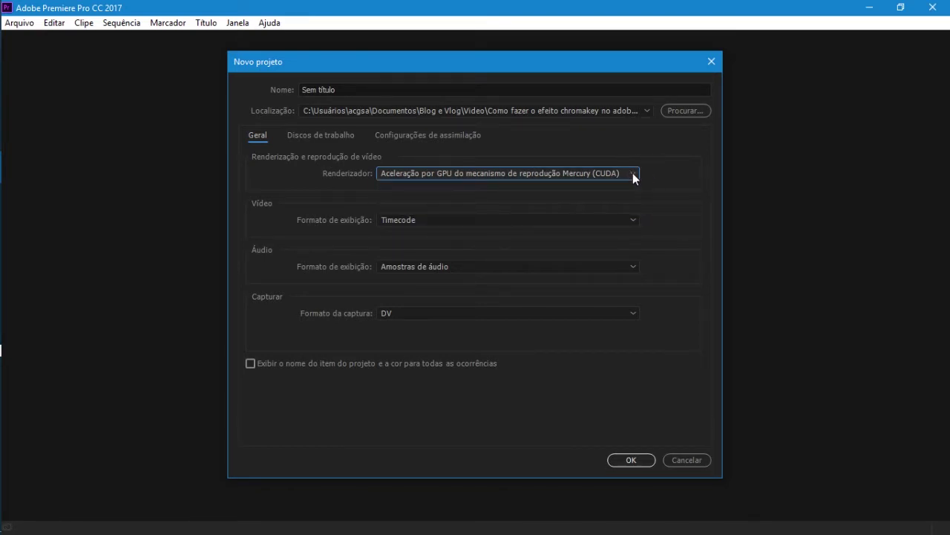
{"action": "left_click", "coordinate": [627, 175]}
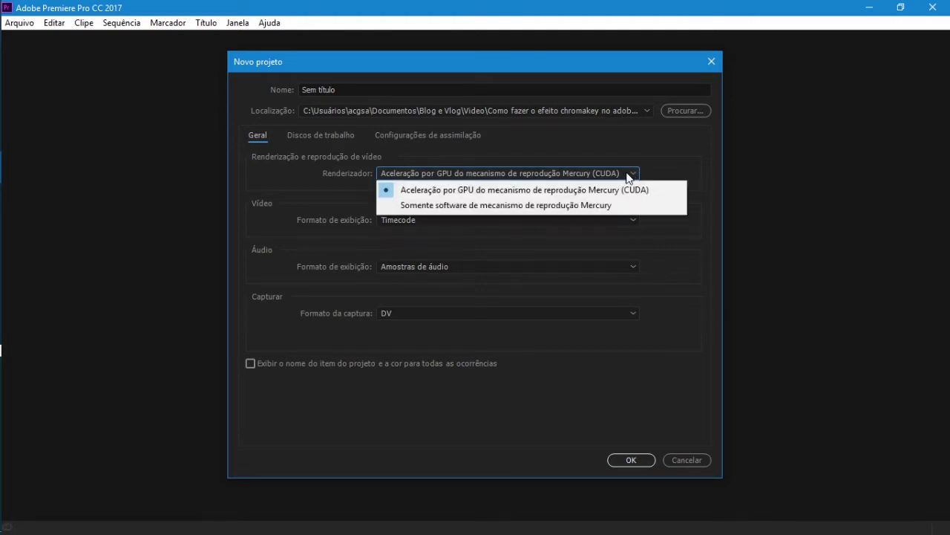
{"action": "left_click", "coordinate": [661, 164]}
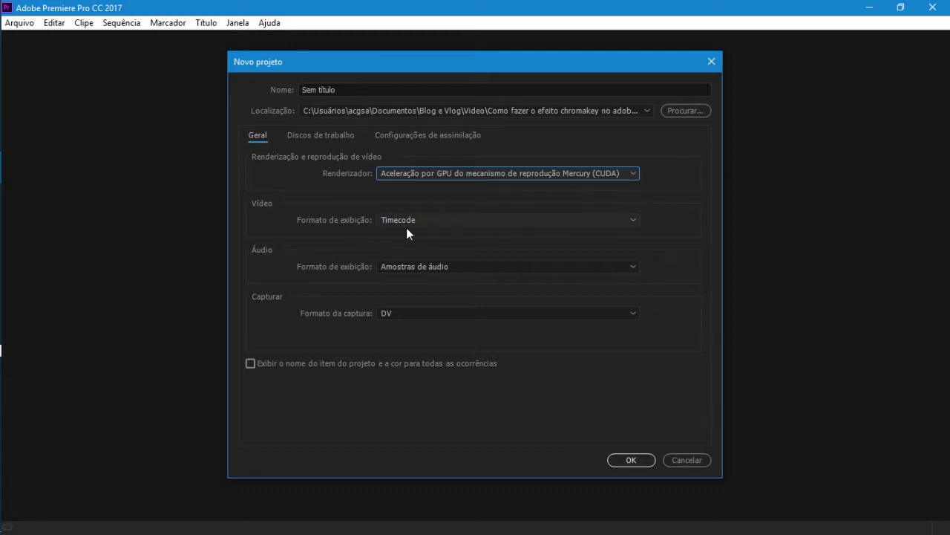
{"action": "left_click", "coordinate": [320, 90]}
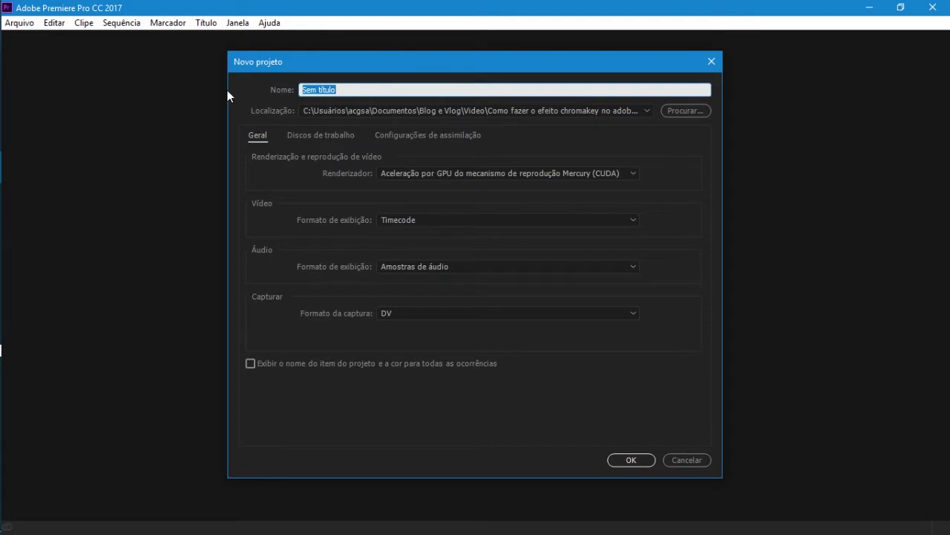
Name the project 'Como fazer o efeito chromakey no adobe premiere', keep the default location, and create it.
{"action": "type", "text": "Como fazer o efeito chromakey no adobe premiere"}
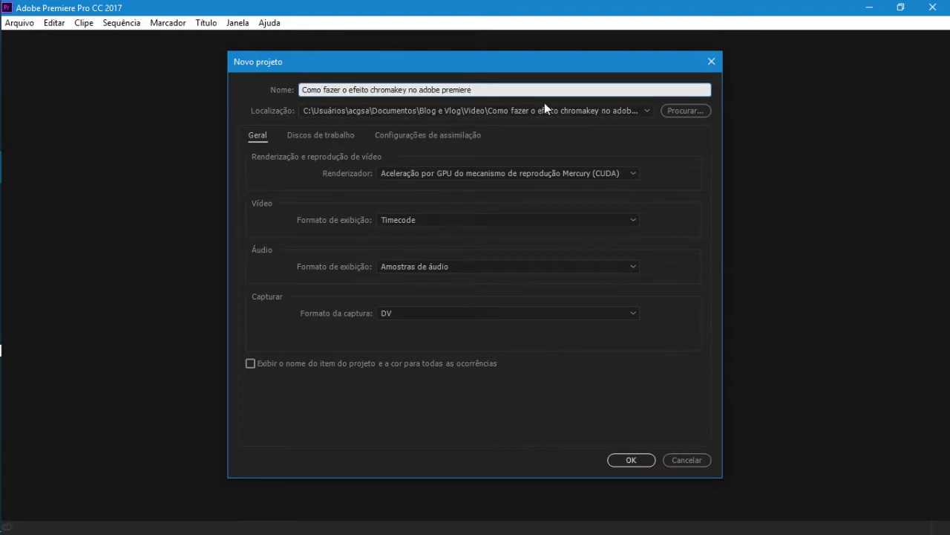
{"action": "left_click", "coordinate": [695, 112]}
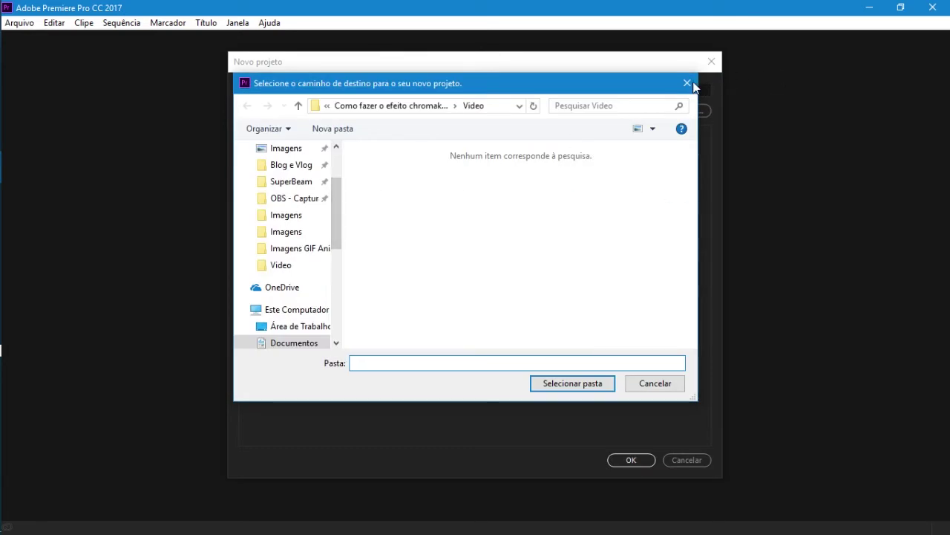
{"action": "left_click", "coordinate": [690, 85]}
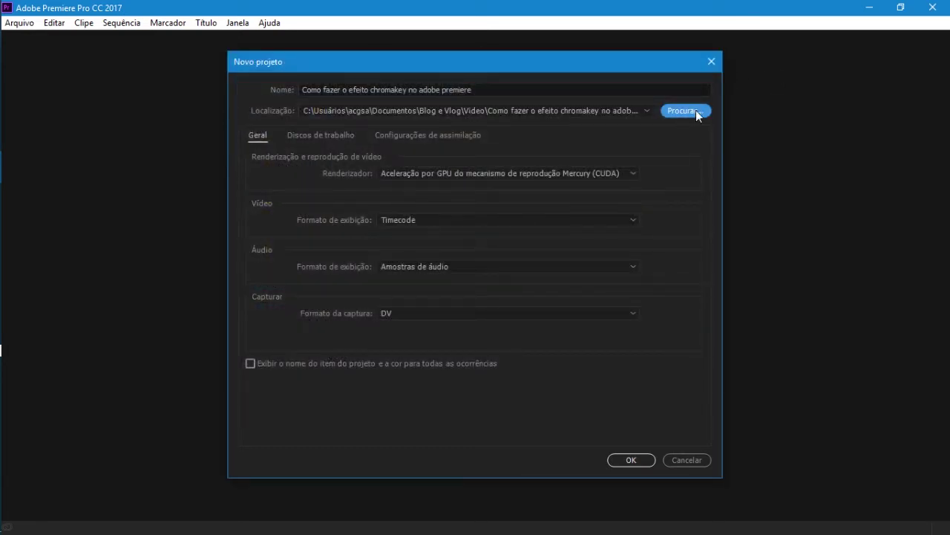
{"action": "left_click", "coordinate": [672, 111]}
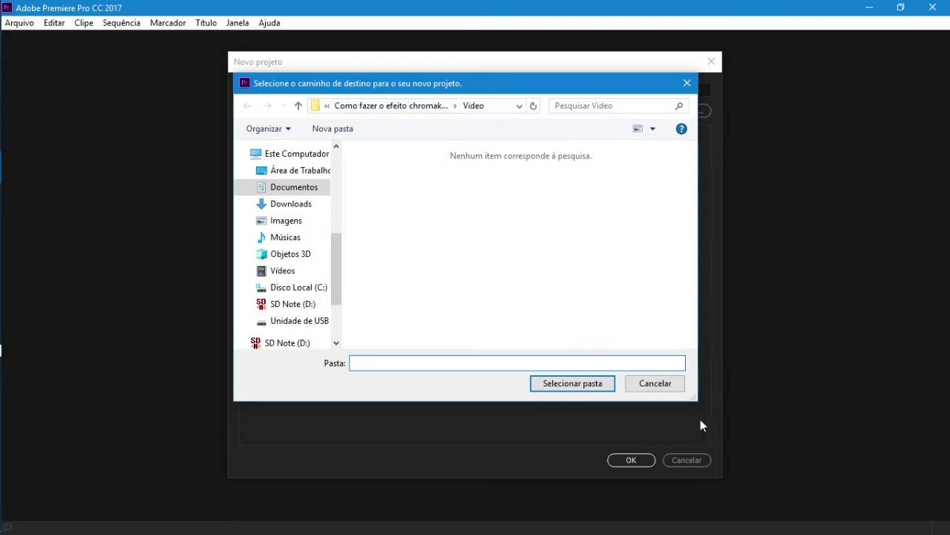
{"action": "left_click", "coordinate": [664, 384]}
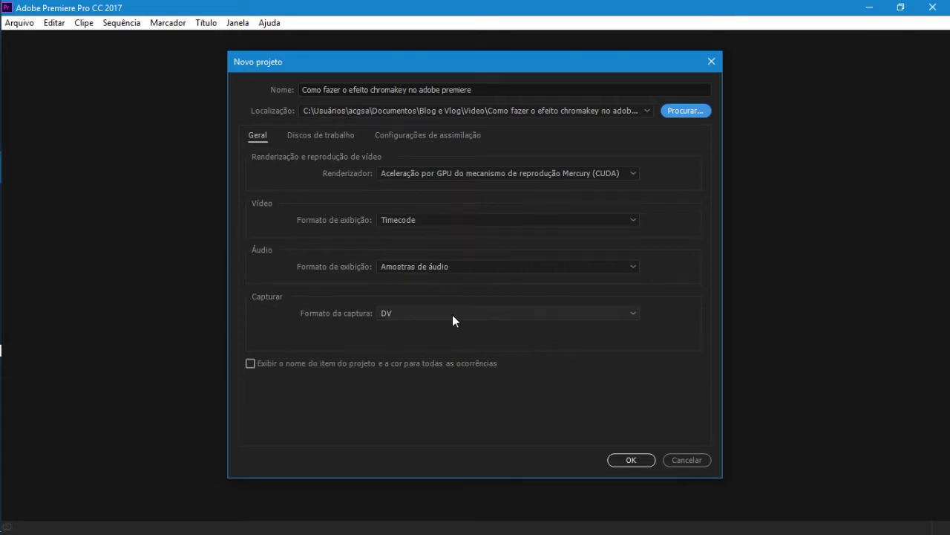
{"action": "left_click", "coordinate": [643, 463]}
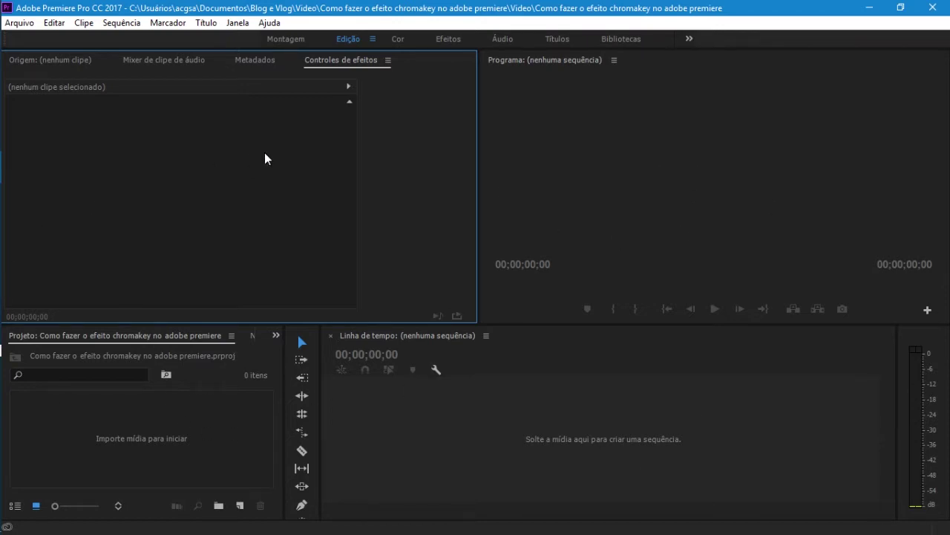
Import the five images from the Imagens folder into the Premiere Project panel.
{"action": "mouse_move", "coordinate": [2, 141]}
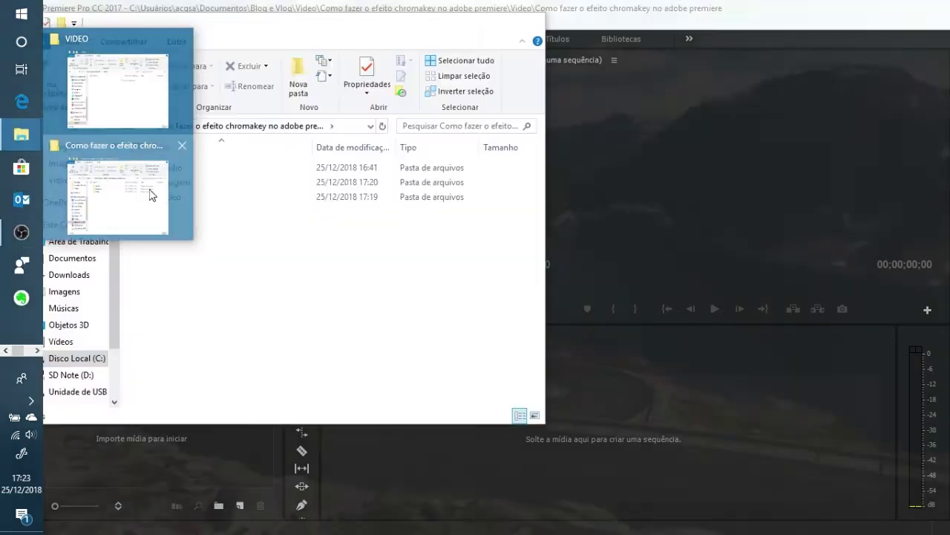
{"action": "left_click", "coordinate": [150, 195]}
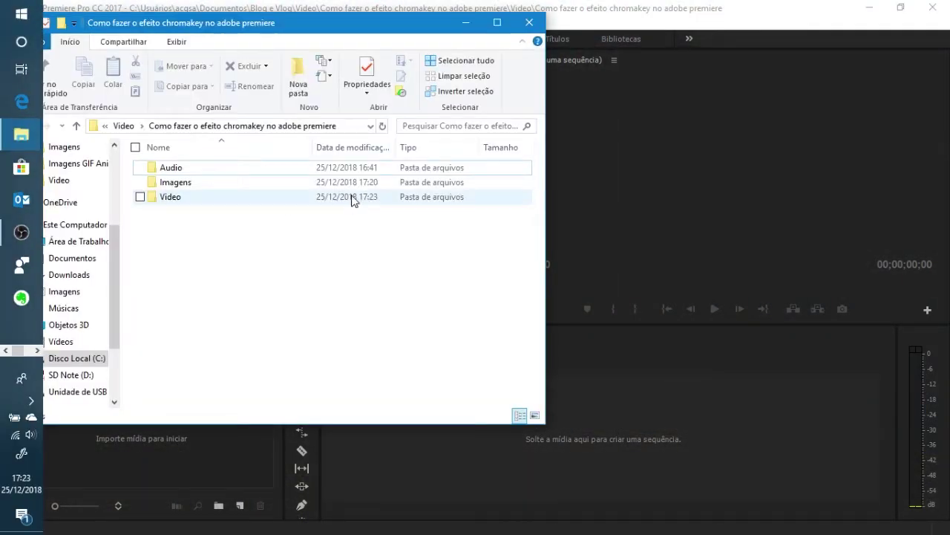
{"action": "double_click", "coordinate": [185, 186]}
{"action": "left_click_drag", "start_coordinate": [497, 268], "coordinate": [175, 185]}
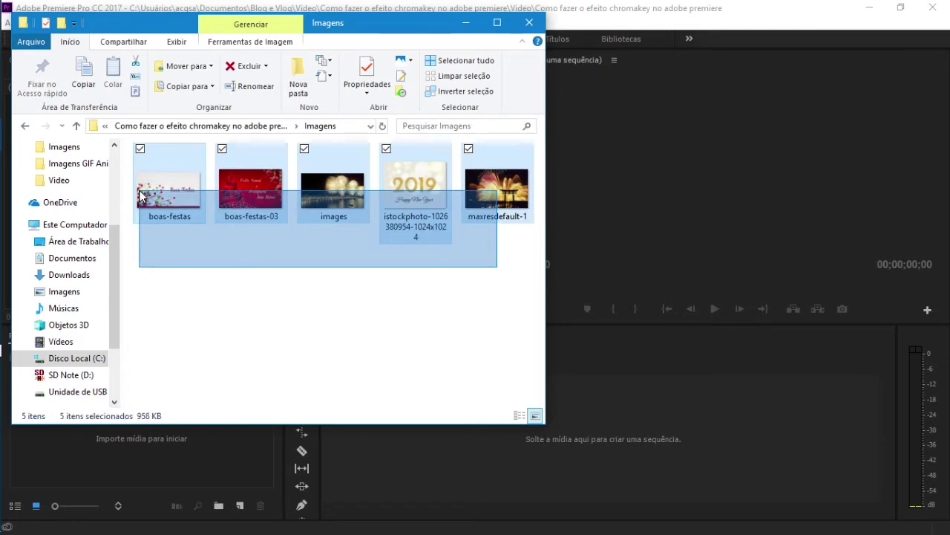
{"action": "left_click_drag", "start_coordinate": [149, 34], "coordinate": [460, 54]}
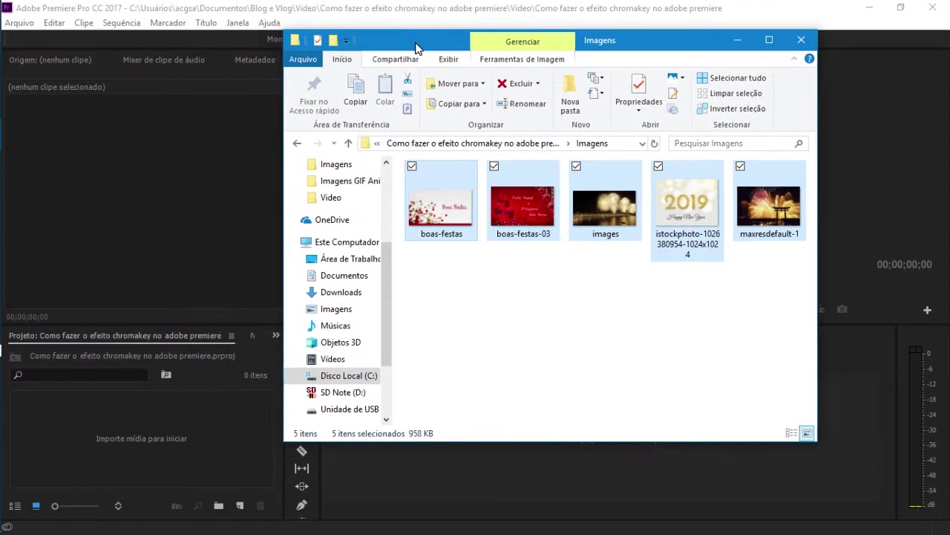
{"action": "left_click", "coordinate": [770, 349]}
{"action": "left_click_drag", "start_coordinate": [828, 299], "coordinate": [472, 162]}
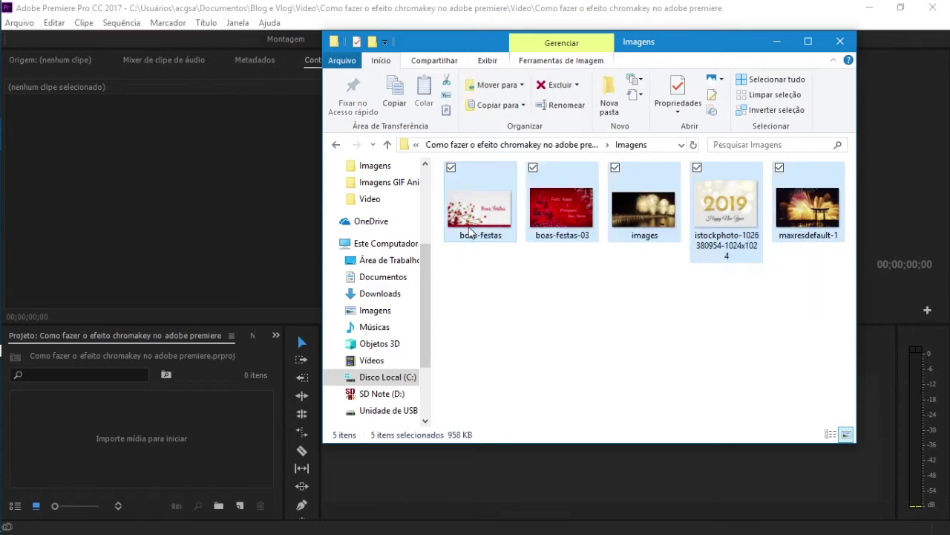
{"action": "left_click_drag", "start_coordinate": [484, 205], "coordinate": [147, 461]}
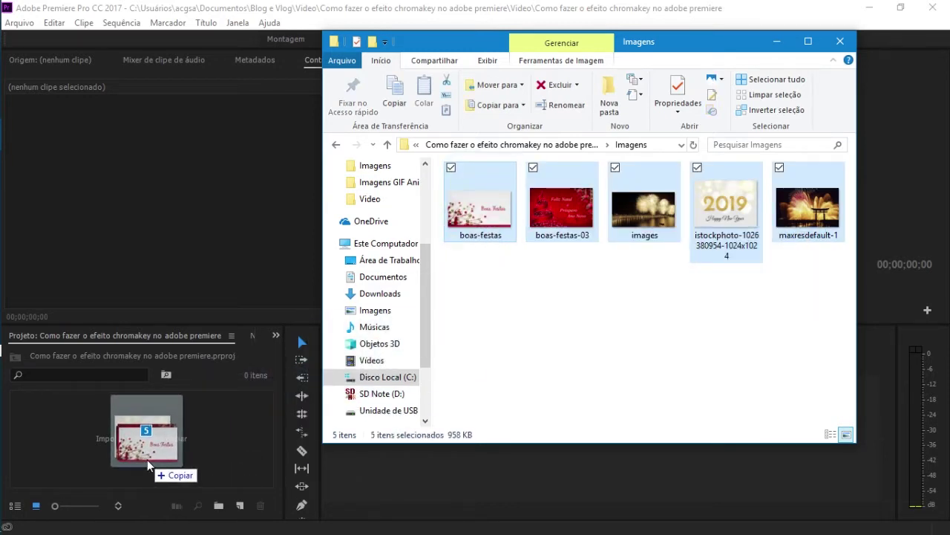
{"action": "left_click_drag", "start_coordinate": [147, 459], "coordinate": [160, 451]}
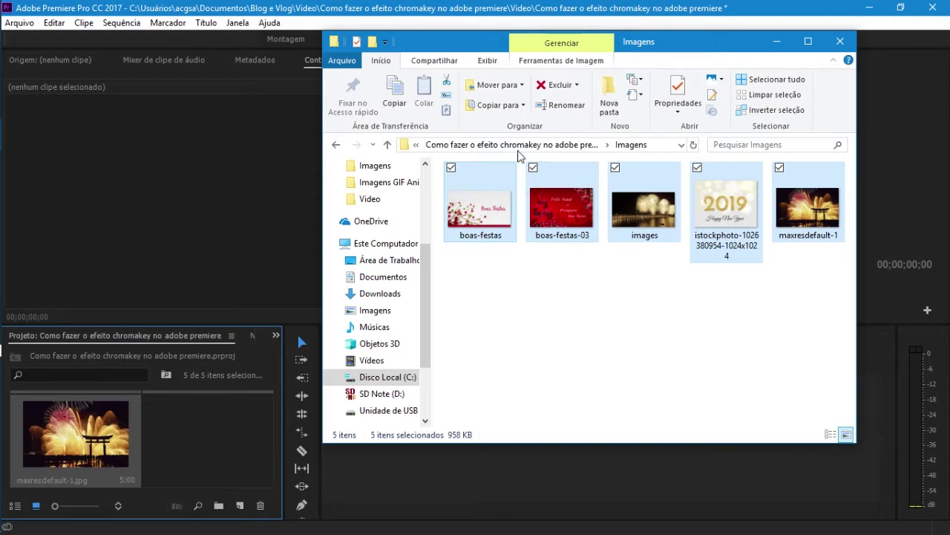
Import the two fireworks videos and green-screen clip VID_20181225_163834, then minimise Explorer.
{"action": "left_click", "coordinate": [521, 146]}
{"action": "double_click", "coordinate": [479, 216]}
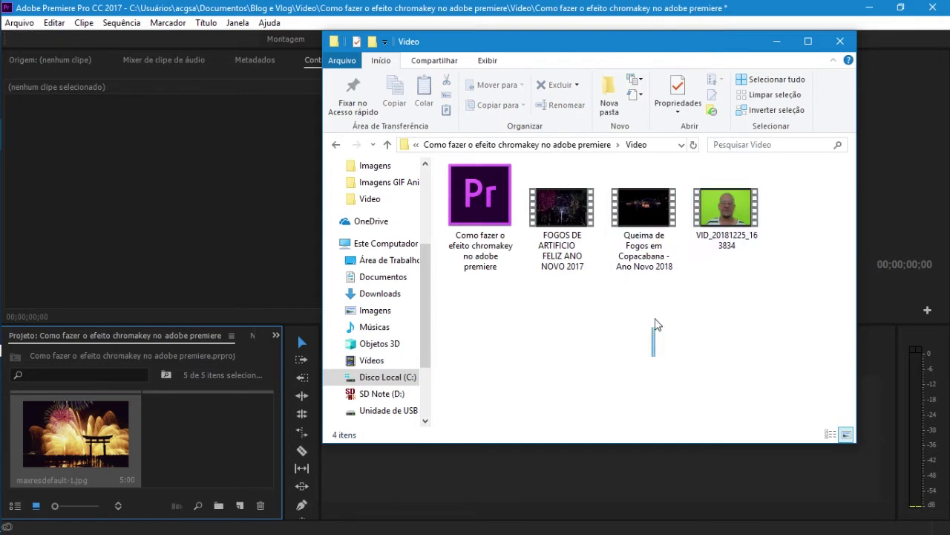
{"action": "left_click_drag", "start_coordinate": [653, 355], "coordinate": [540, 168]}
{"action": "mouse_move", "coordinate": [568, 212]}
{"action": "left_mouse_down"}
{"action": "mouse_move", "coordinate": [558, 316]}
{"action": "mouse_move", "coordinate": [241, 464]}
{"action": "left_mouse_up"}
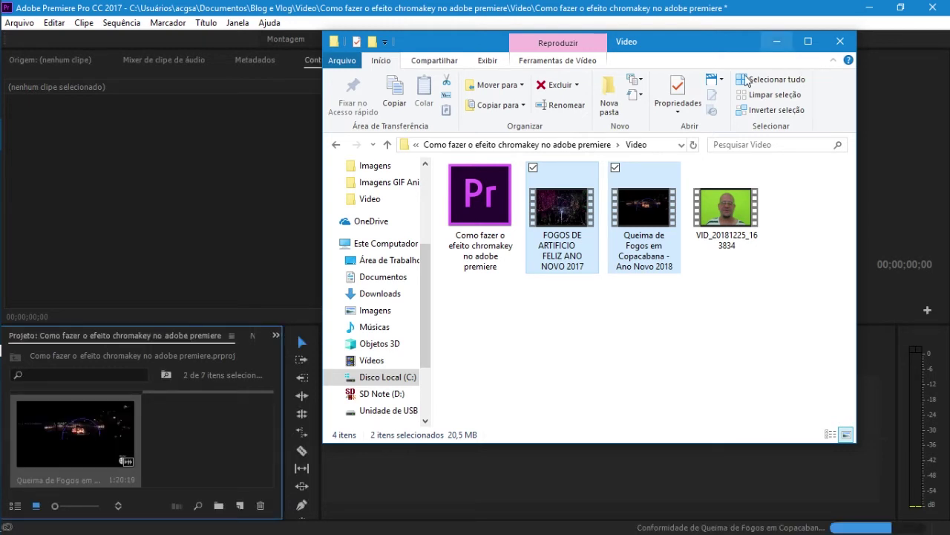
{"action": "left_click_drag", "start_coordinate": [726, 208], "coordinate": [201, 450]}
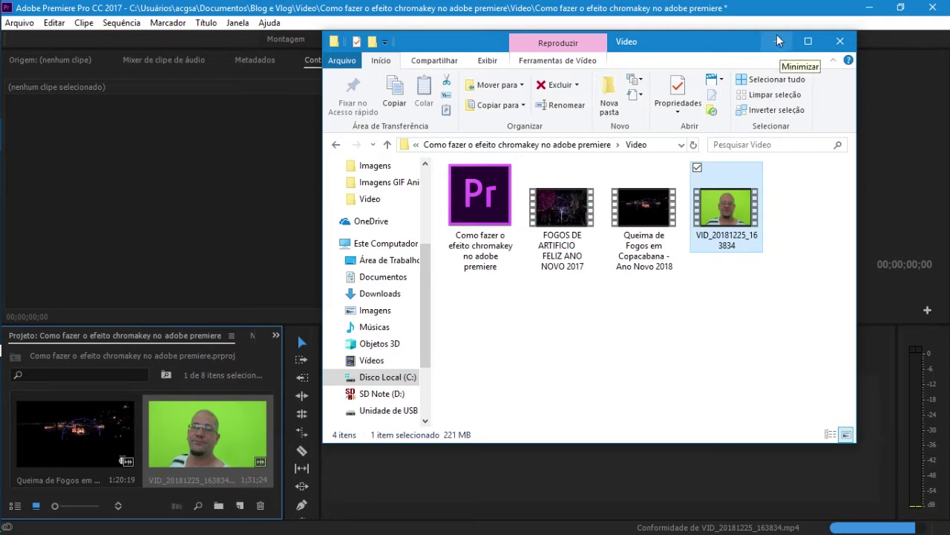
{"action": "left_click", "coordinate": [774, 44]}
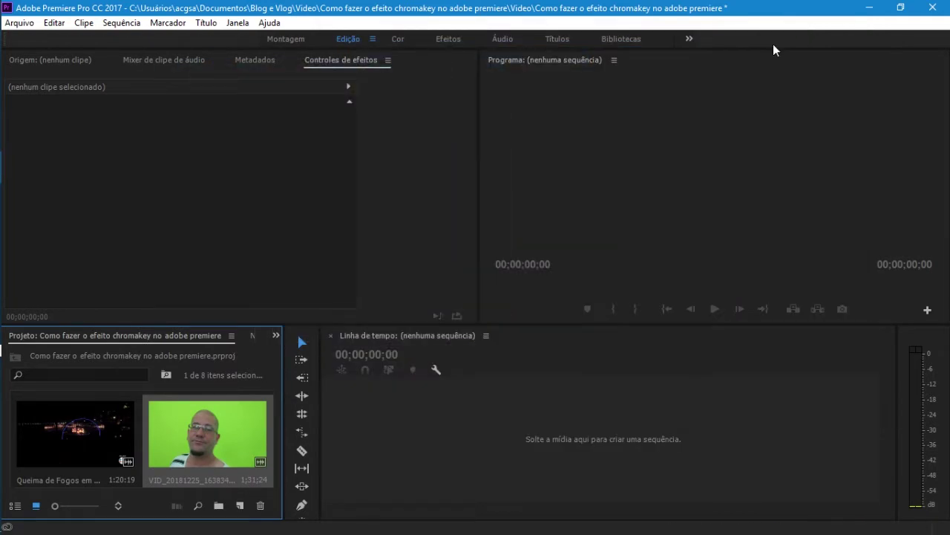
Open the Project panel's context menu for adding a new item.
{"action": "mouse_move", "coordinate": [152, 424]}
{"action": "right_click", "coordinate": [223, 373]}
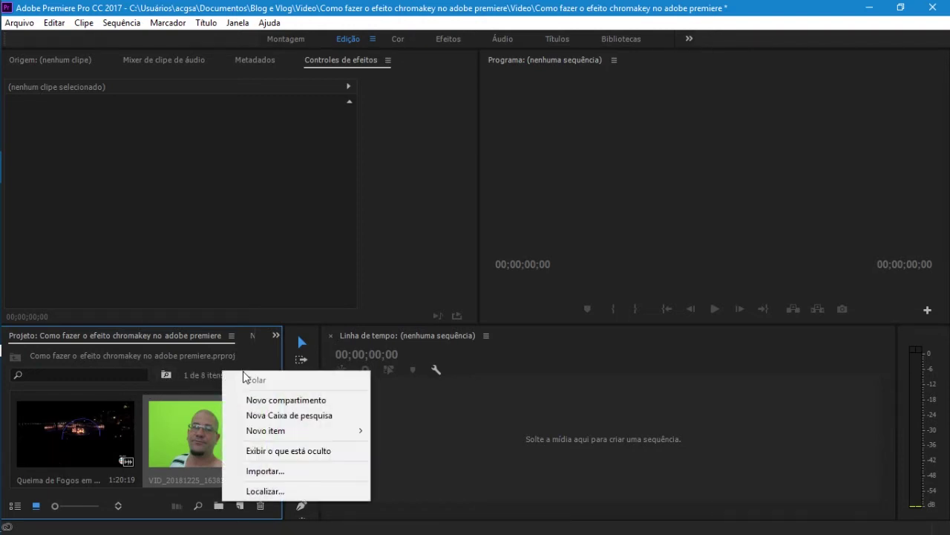
Start a new sequence with the Personalizado 720p YouTube preset and review its 1280×720, 29,97 fps settings.
{"action": "mouse_move", "coordinate": [324, 432]}
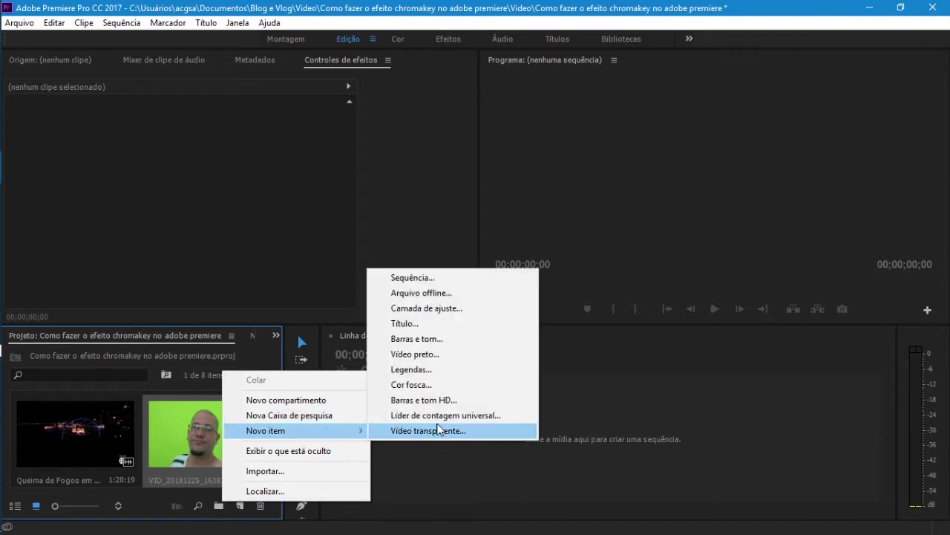
{"action": "left_click", "coordinate": [444, 281]}
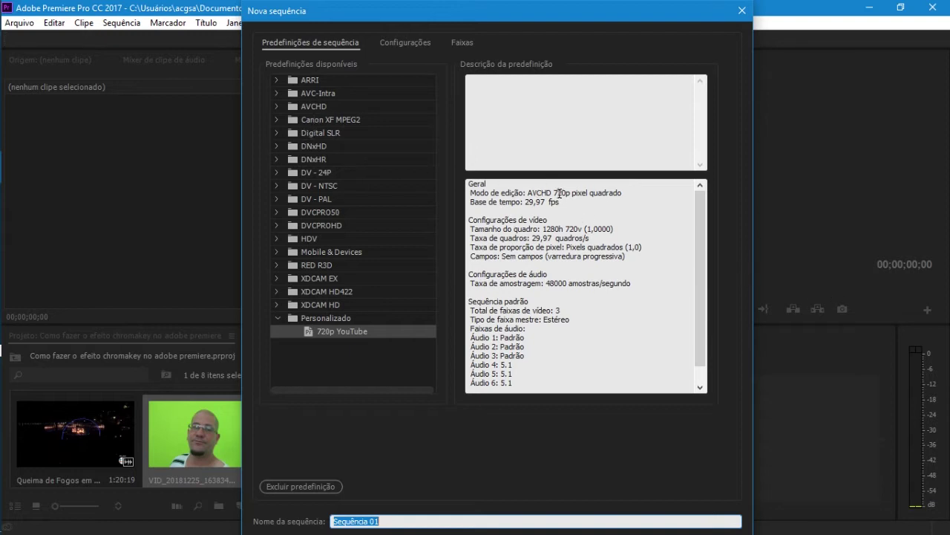
{"action": "left_click_drag", "start_coordinate": [559, 193], "coordinate": [522, 202]}
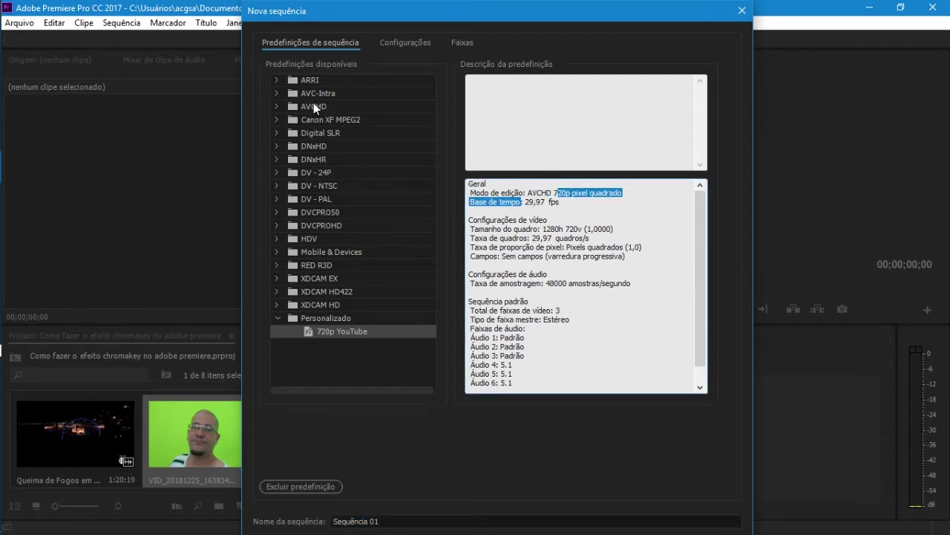
{"action": "left_click", "coordinate": [289, 105]}
{"action": "left_click", "coordinate": [277, 106]}
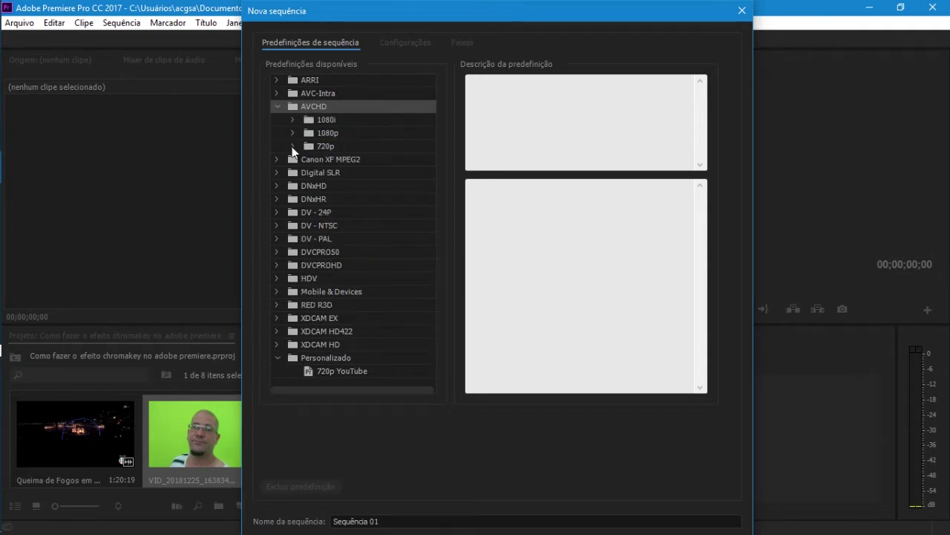
{"action": "left_click", "coordinate": [292, 146]}
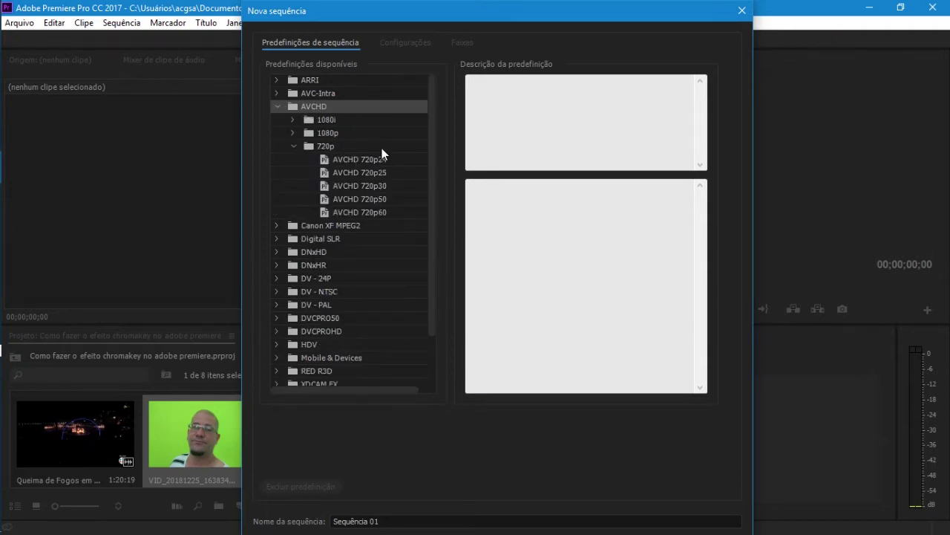
{"action": "left_click", "coordinate": [384, 186]}
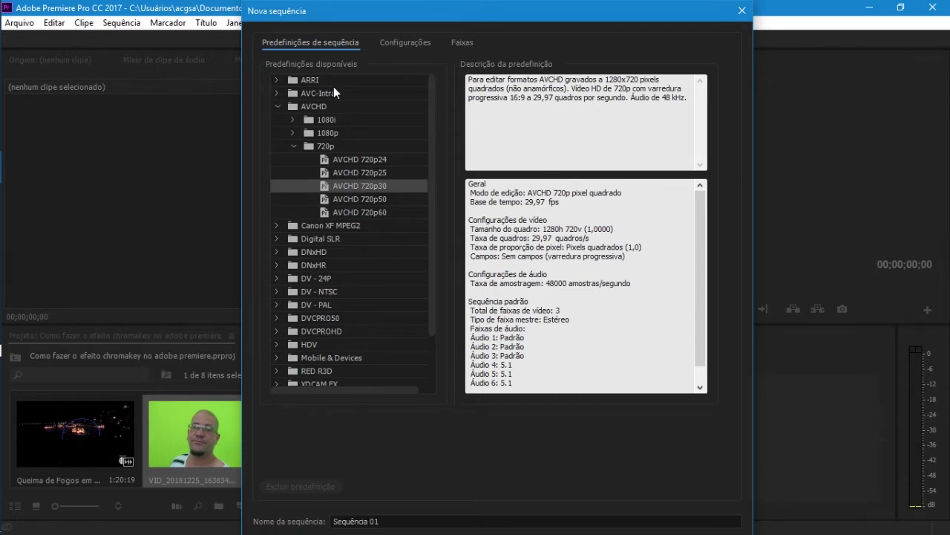
{"action": "left_click", "coordinate": [276, 107]}
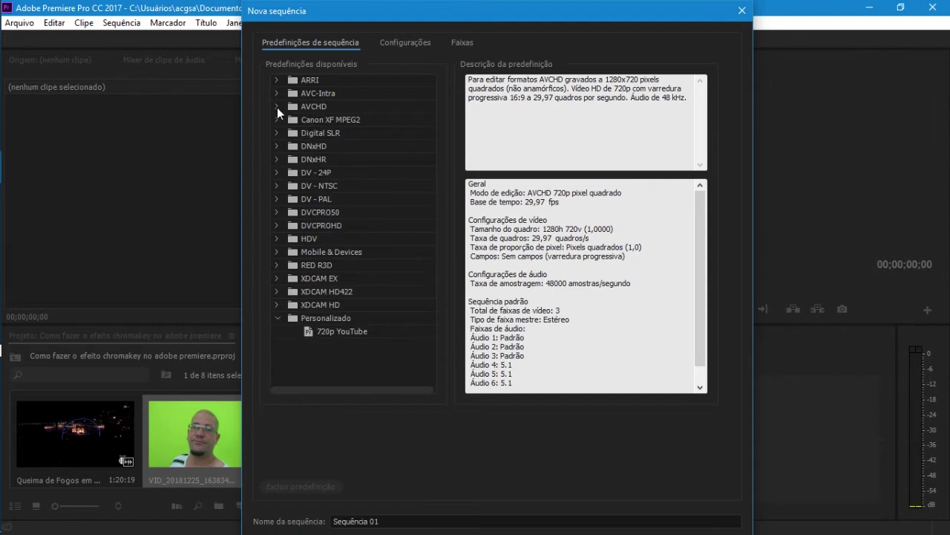
{"action": "left_click", "coordinate": [353, 334]}
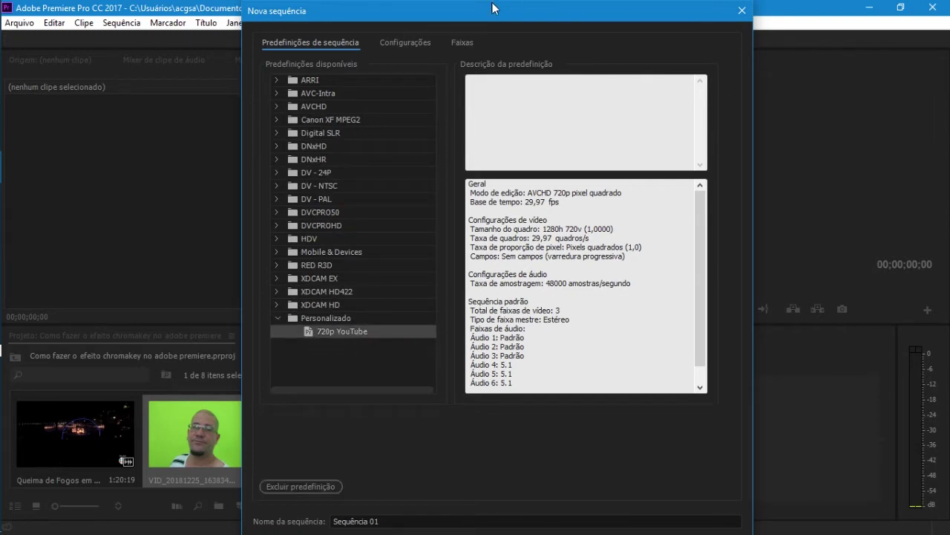
{"action": "left_click", "coordinate": [393, 42]}
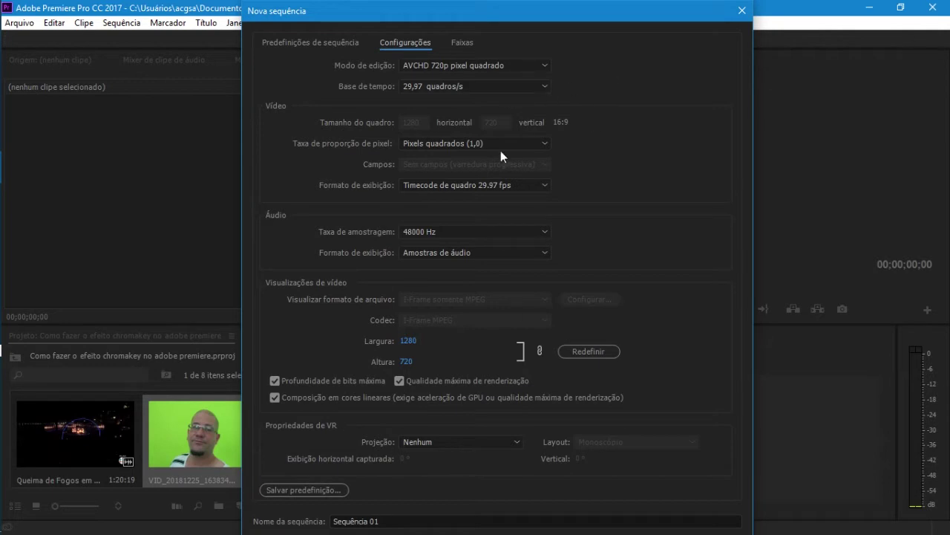
Name the 720p YouTube sequence 'Chromakey' and create it.
{"action": "left_click", "coordinate": [299, 43]}
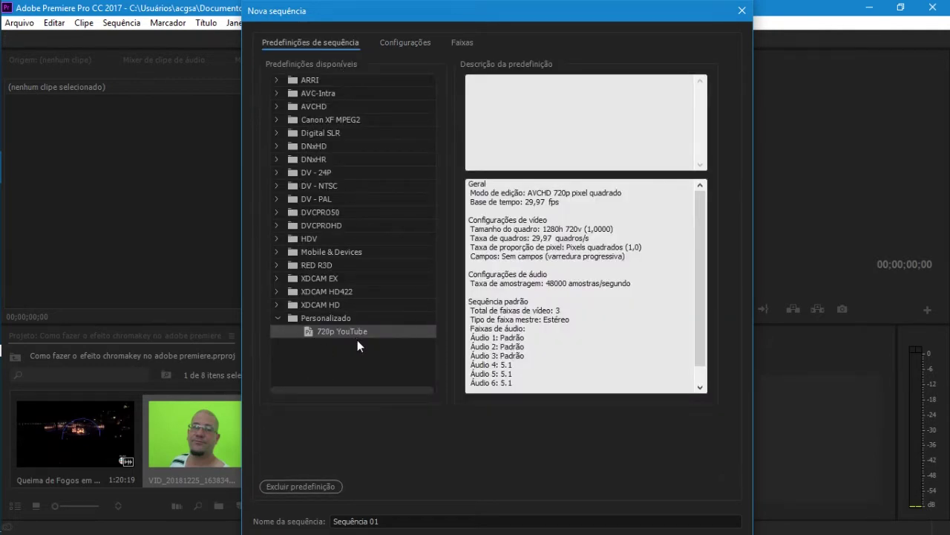
{"action": "left_click", "coordinate": [406, 519]}
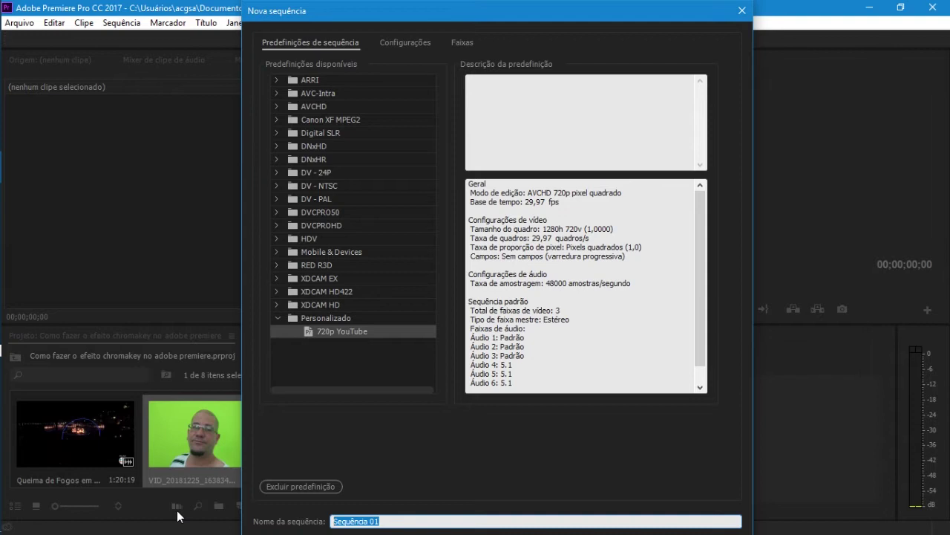
{"action": "type", "text": "Ch"}
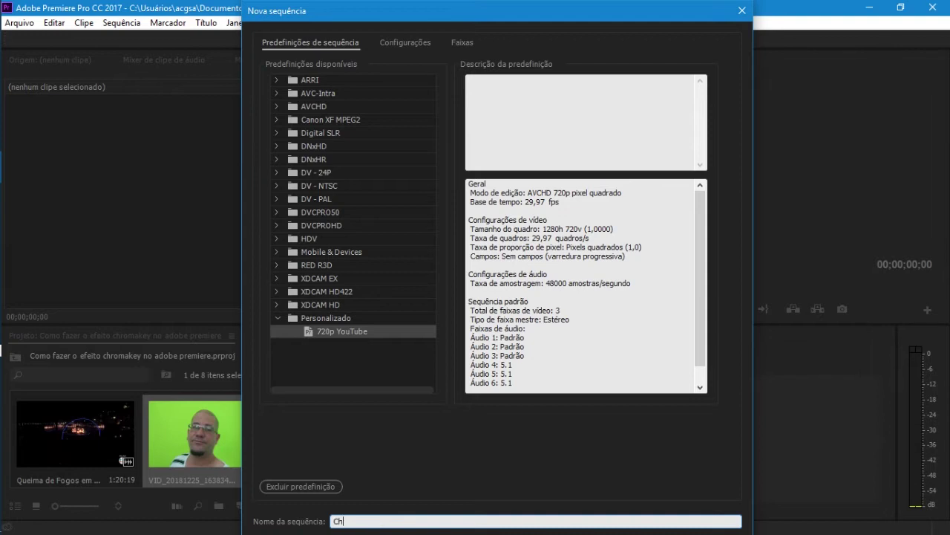
{"action": "type", "text": "o"}
{"action": "key", "text": "BackSpace"}
{"action": "key", "text": "BackSpace"}
{"action": "type", "text": "oma"}
{"action": "left_click_drag", "start_coordinate": [377, 16], "coordinate": [378, 0]}
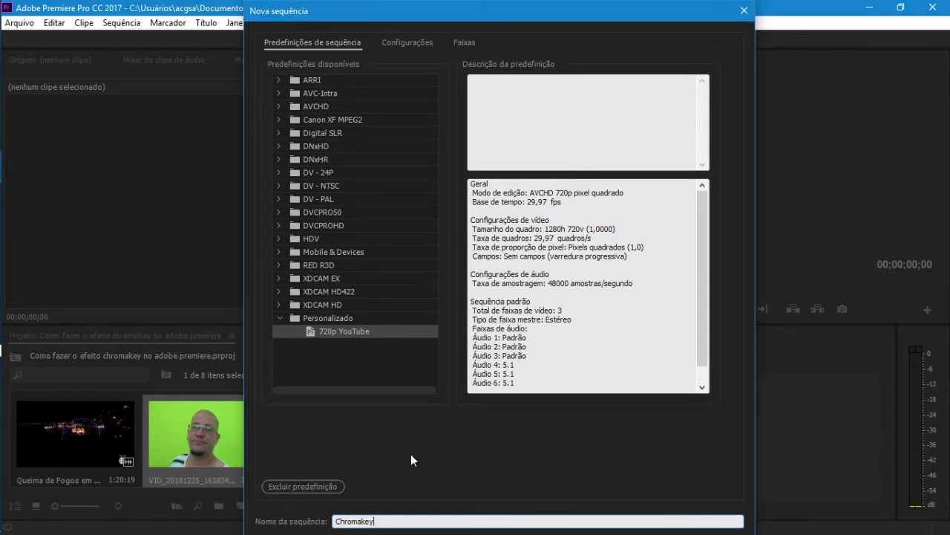
{"action": "key", "text": "Return"}
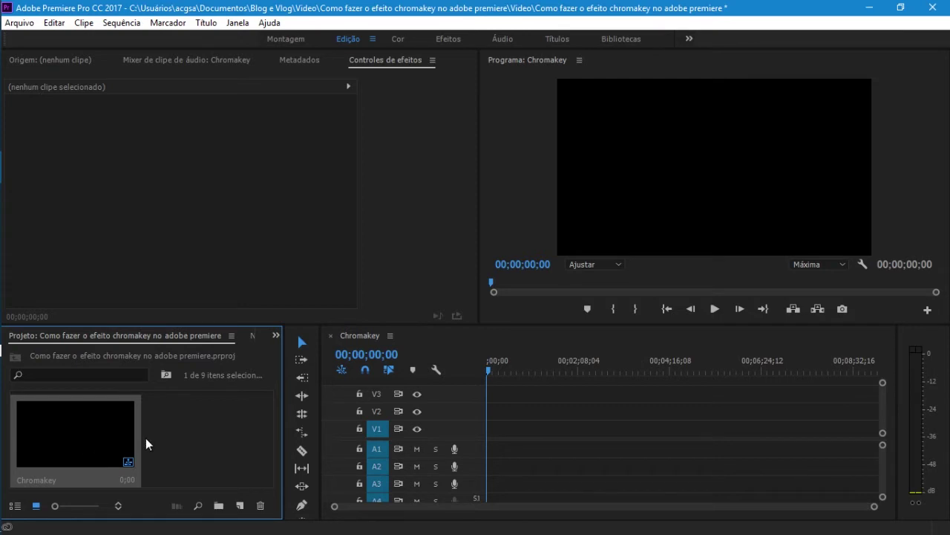
Place VID_20181225_163834 on V1/A1, keeping the existing sequence settings.
{"action": "scroll", "coordinate": [166, 441], "scroll_direction": "up", "scroll_amount": 3}
{"action": "scroll", "coordinate": [166, 441], "scroll_direction": "down", "scroll_amount": 2}
{"action": "scroll", "coordinate": [166, 441], "scroll_direction": "down", "scroll_amount": 2}
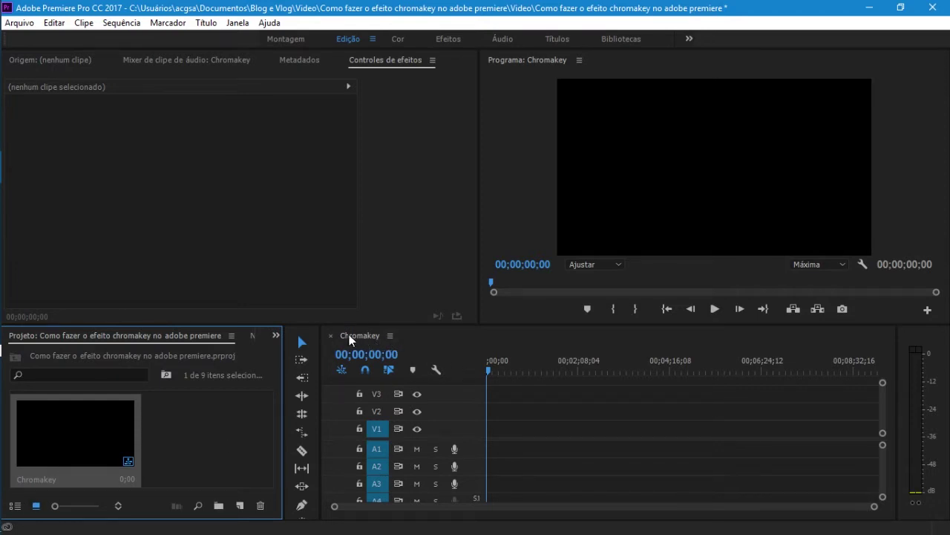
{"action": "scroll", "coordinate": [212, 446], "scroll_direction": "up", "scroll_amount": 2}
{"action": "left_click", "coordinate": [212, 446]}
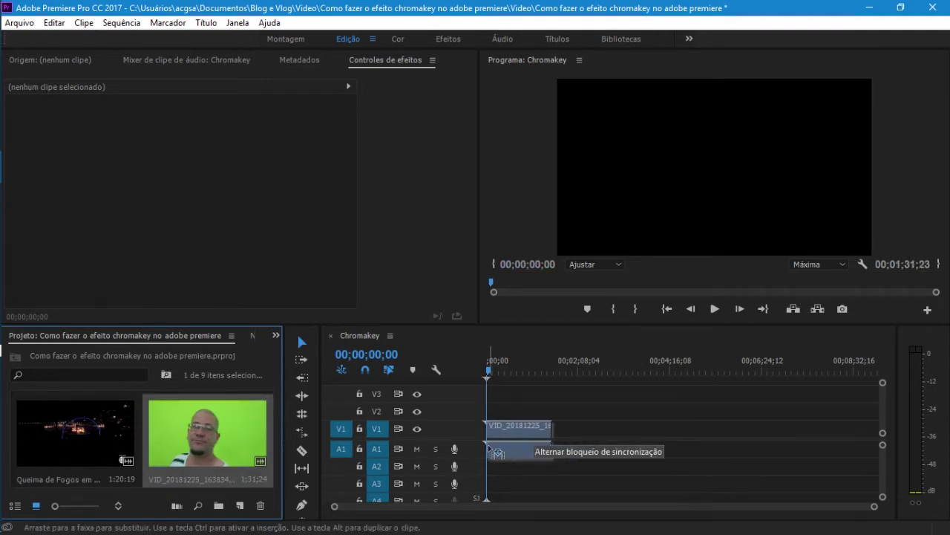
{"action": "left_click_drag", "start_coordinate": [478, 424], "coordinate": [490, 449]}
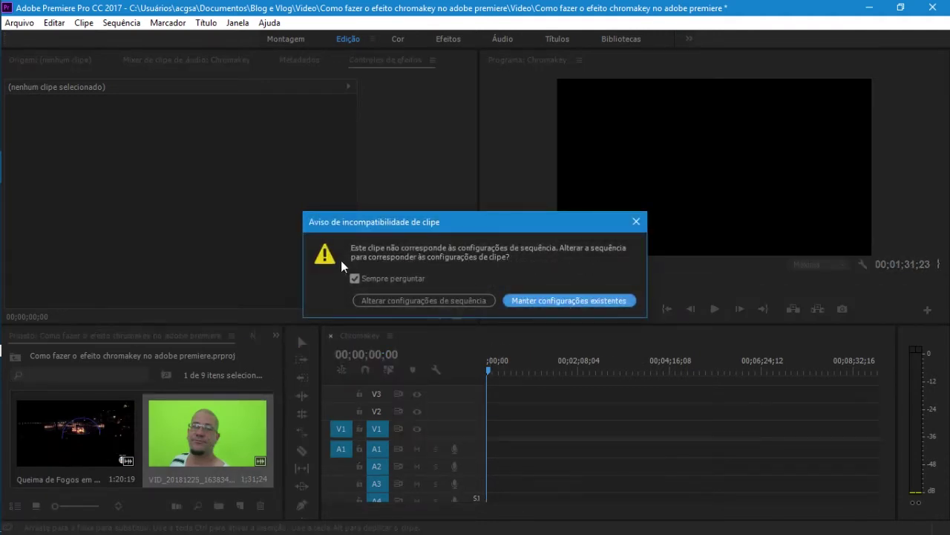
{"action": "left_click", "coordinate": [598, 310]}
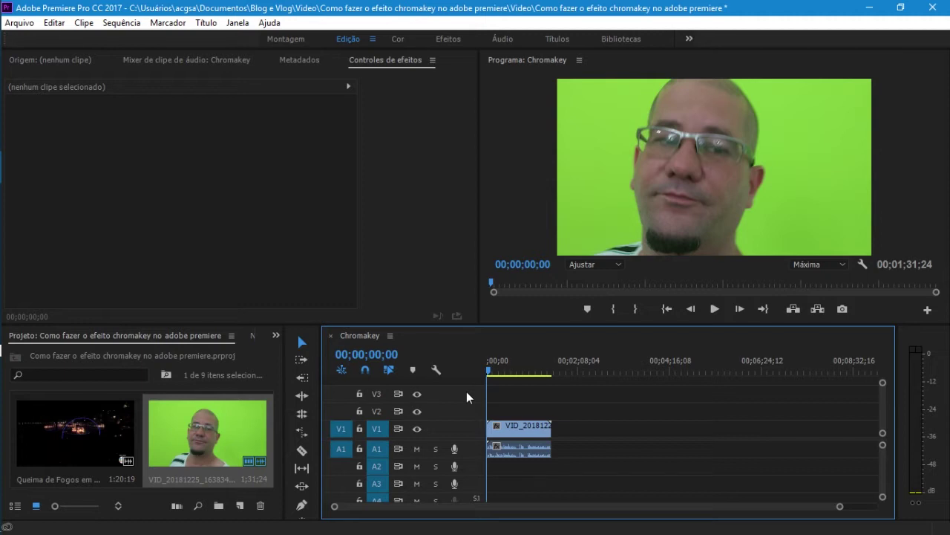
Scale the presenter clip to 67 and switch to the Efeitos workspace.
{"action": "left_click", "coordinate": [535, 434]}
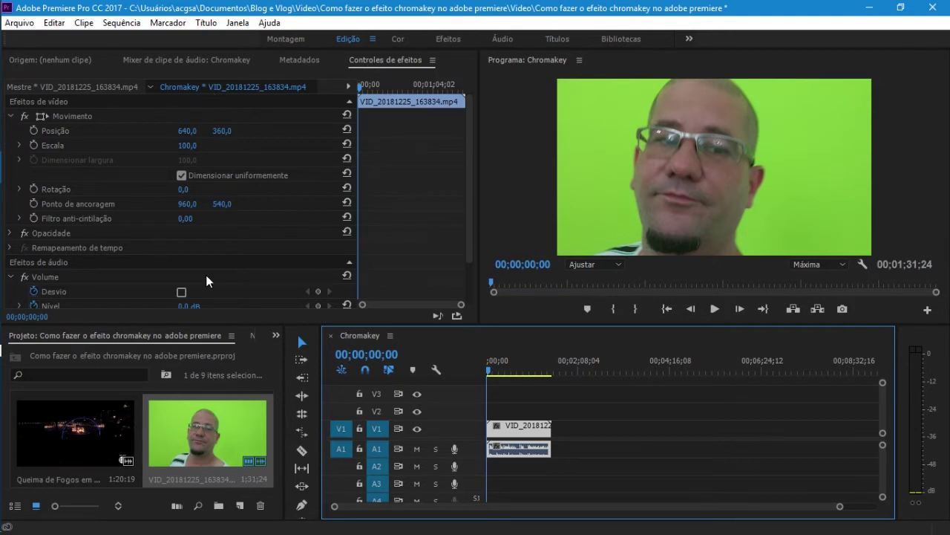
{"action": "left_click", "coordinate": [194, 145]}
{"action": "type", "text": "67"}
{"action": "key", "text": "Return"}
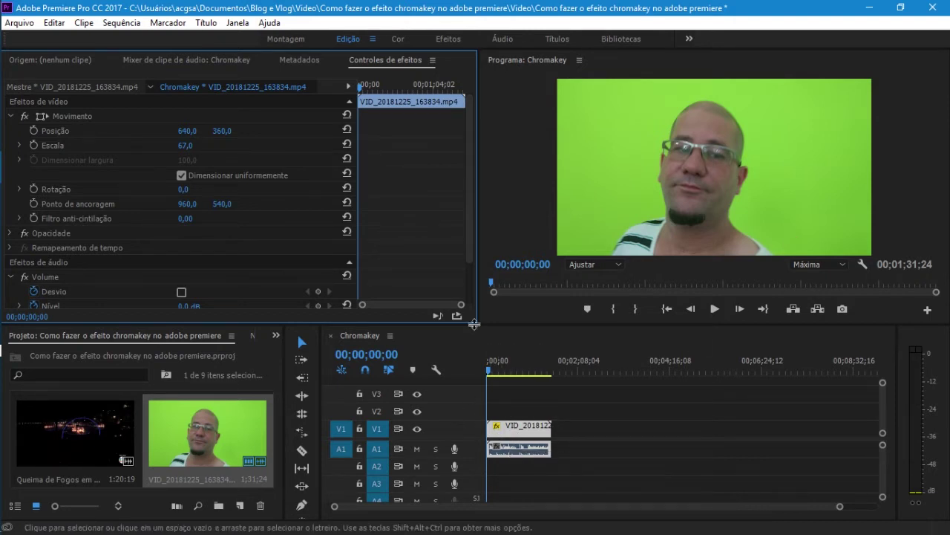
{"action": "left_click", "coordinate": [448, 39]}
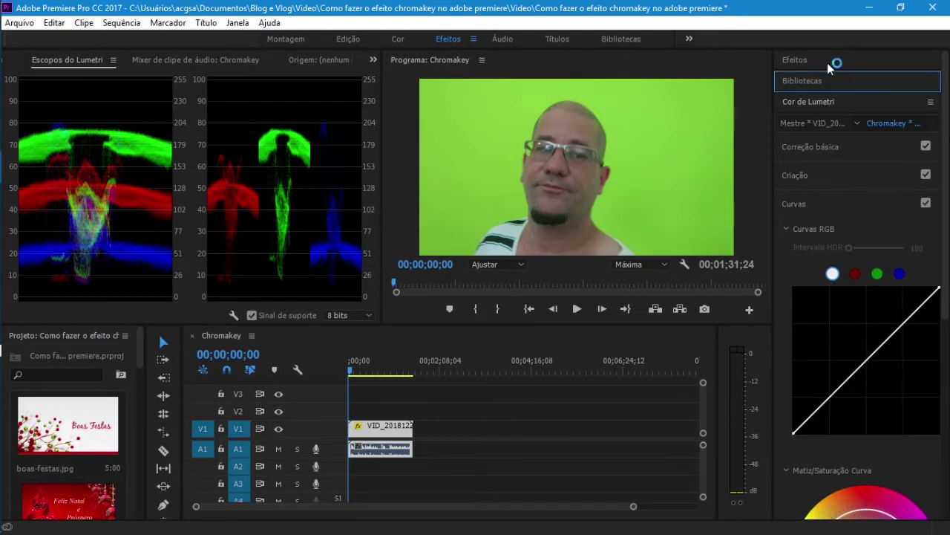
Apply Ultra Key from Efeitos de vídeo > Chaveamento to the presenter clip, then return to Edição.
{"action": "left_click", "coordinate": [820, 62]}
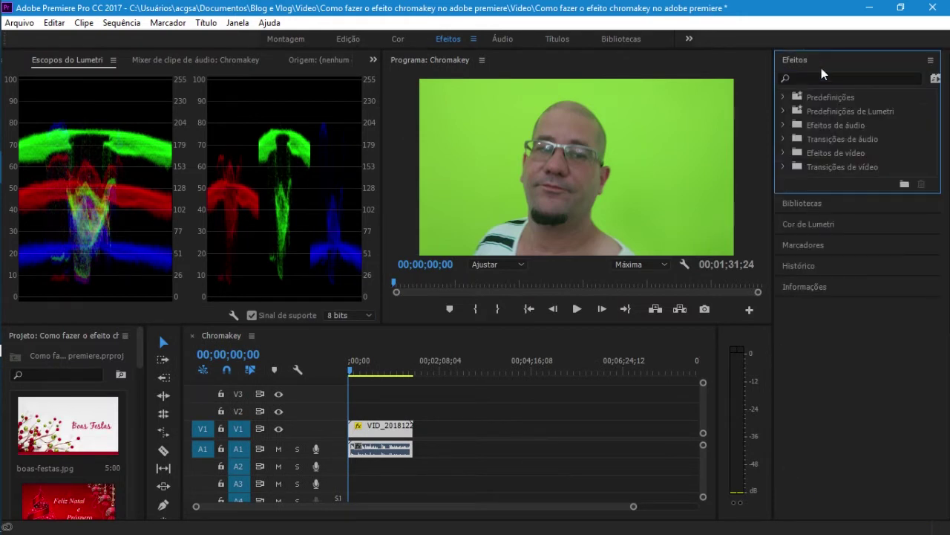
{"action": "left_click", "coordinate": [840, 153]}
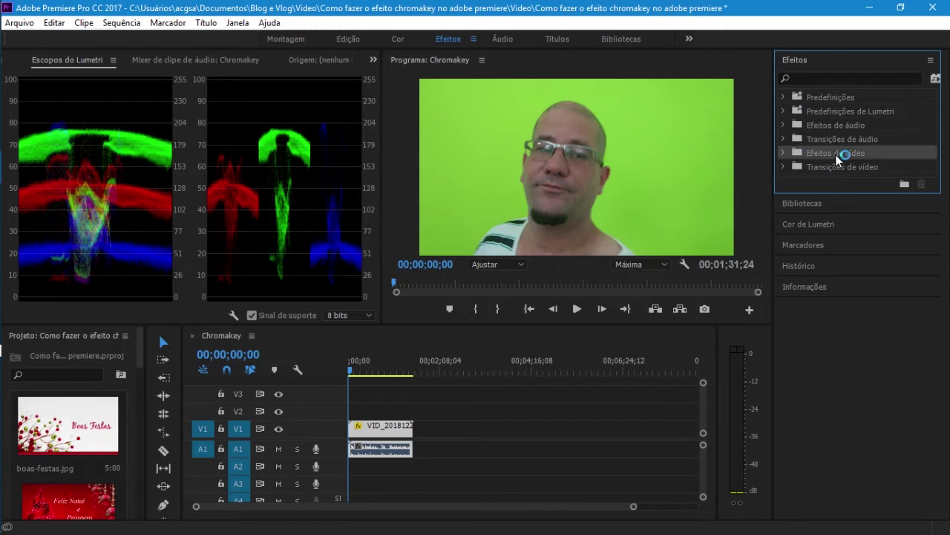
{"action": "left_click", "coordinate": [783, 152]}
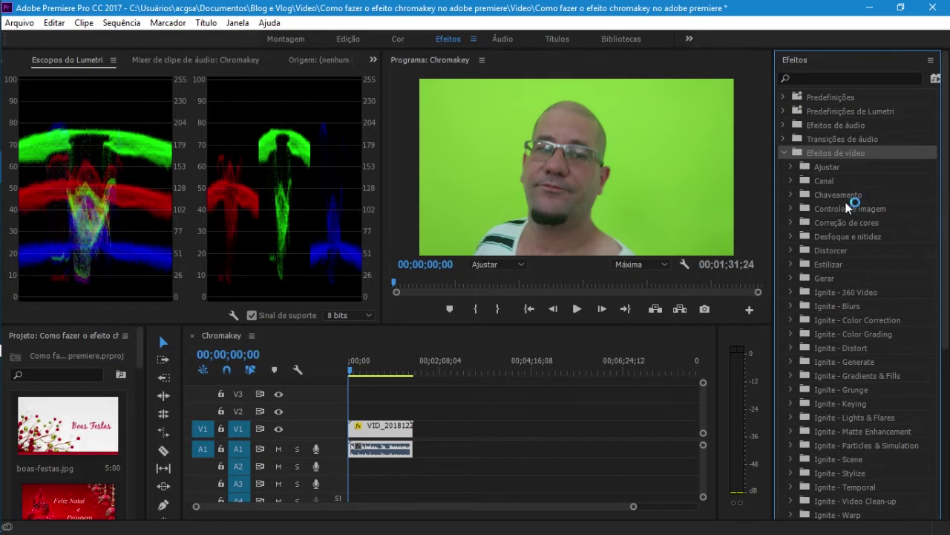
{"action": "left_click", "coordinate": [791, 193]}
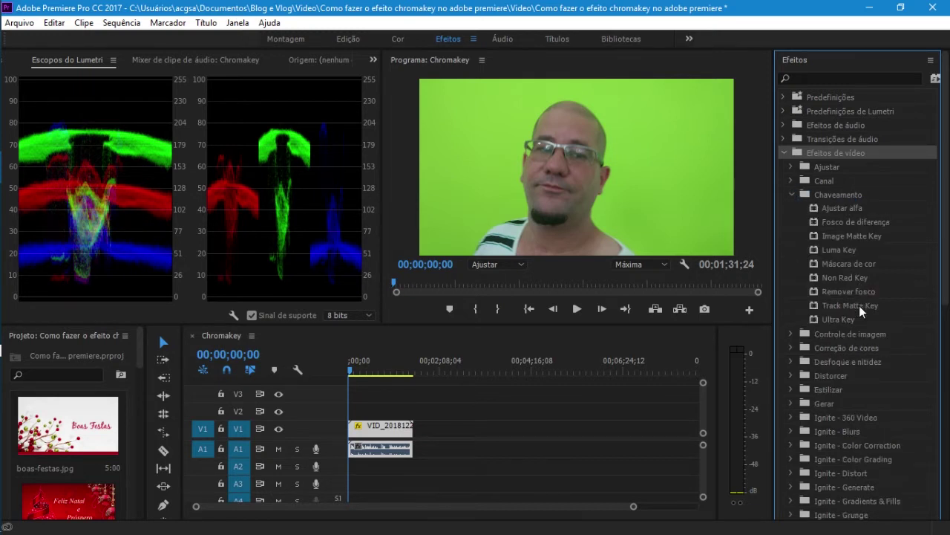
{"action": "mouse_move", "coordinate": [848, 319]}
{"action": "left_mouse_down"}
{"action": "mouse_move", "coordinate": [397, 447]}
{"action": "mouse_move", "coordinate": [389, 431]}
{"action": "left_mouse_up"}
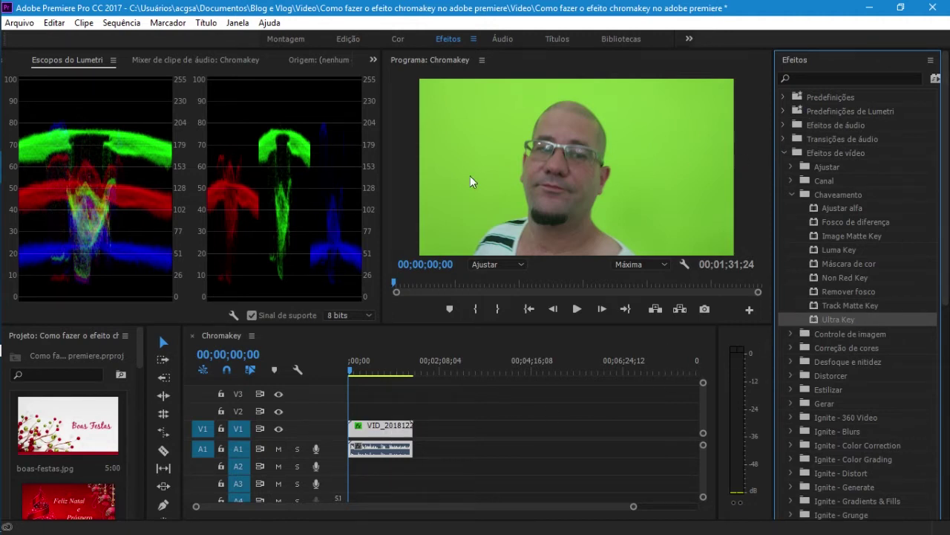
{"action": "left_click", "coordinate": [348, 39]}
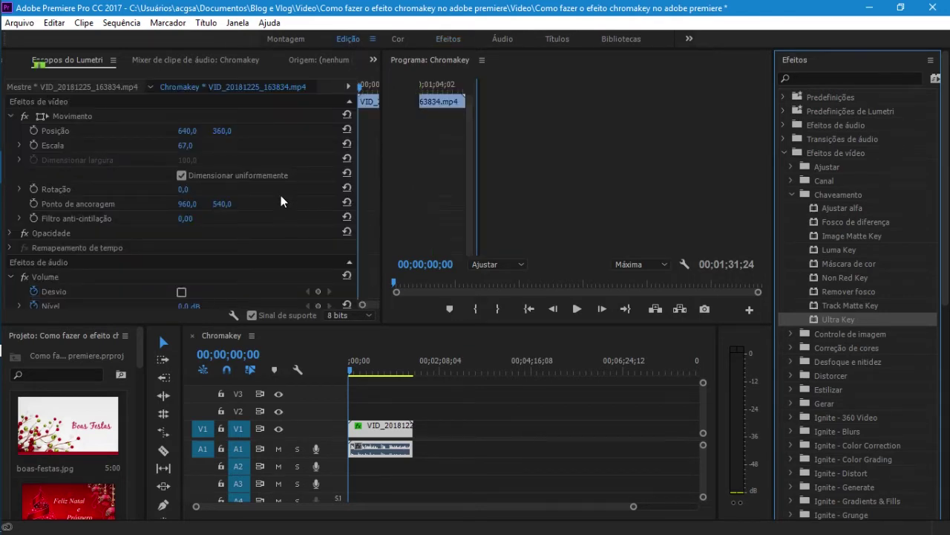
Mute audio track A1 with Ultra Key settings in view, then lift the presenter clip off V1.
{"action": "scroll", "coordinate": [439, 172], "scroll_direction": "down", "scroll_amount": 2}
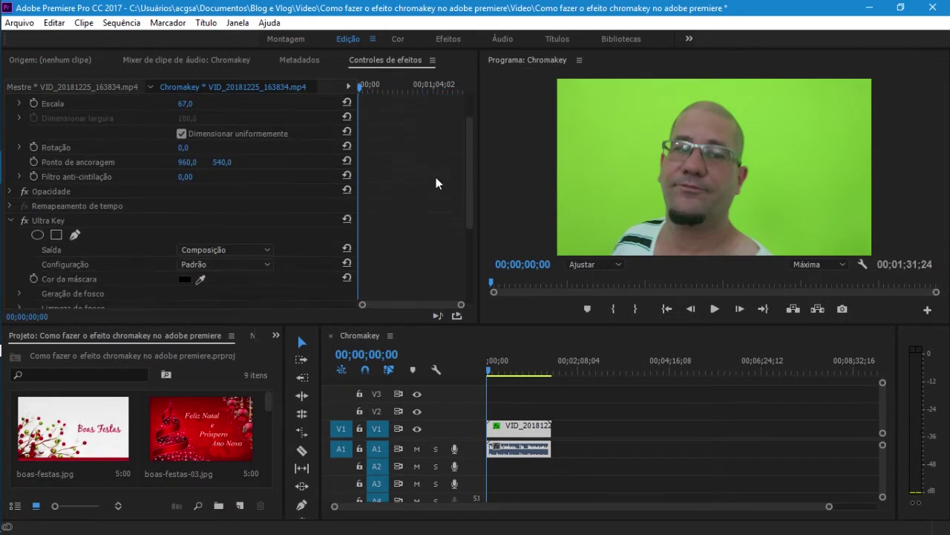
{"action": "scroll", "coordinate": [438, 172], "scroll_direction": "down", "scroll_amount": 3}
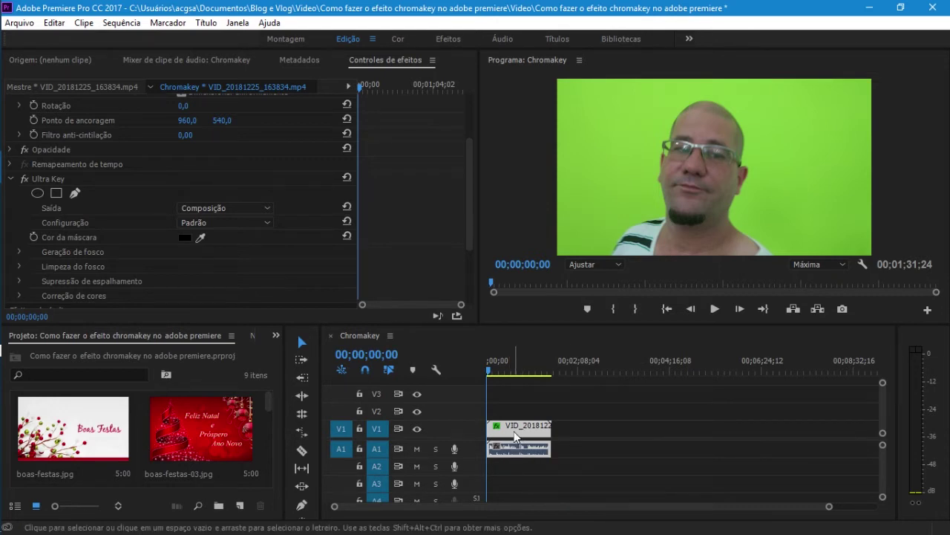
{"action": "left_click", "coordinate": [546, 433]}
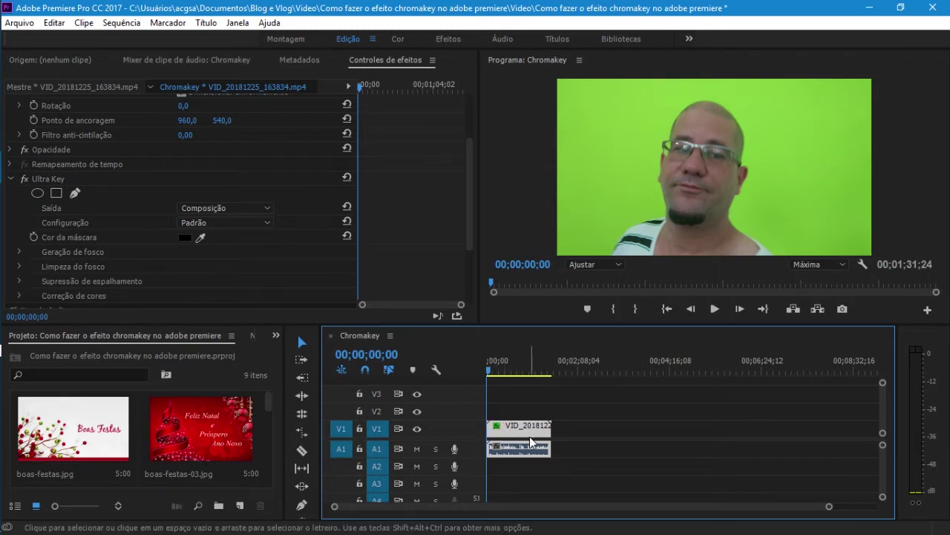
{"action": "left_click", "coordinate": [416, 448]}
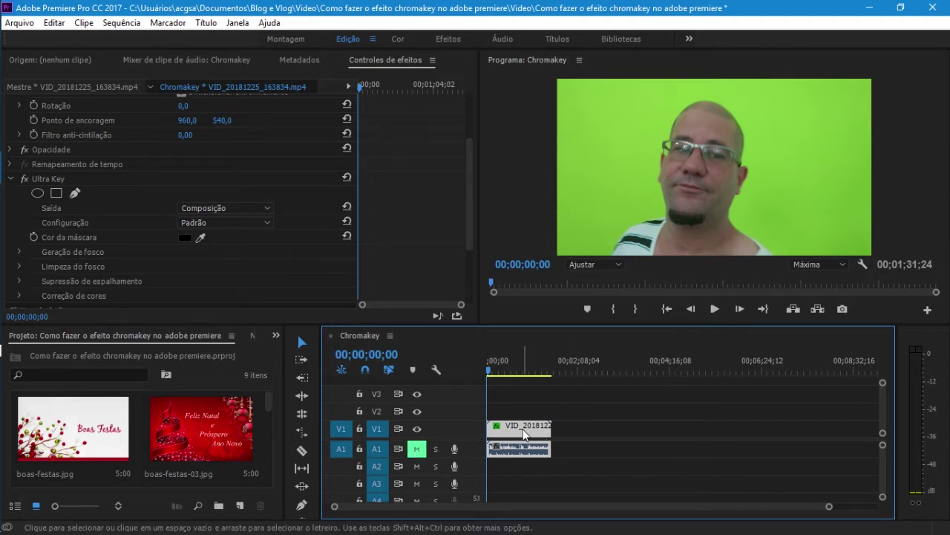
{"action": "mouse_move", "coordinate": [525, 435]}
{"action": "left_mouse_down"}
{"action": "mouse_move", "coordinate": [532, 437]}
{"action": "mouse_move", "coordinate": [529, 422]}
{"action": "left_mouse_up"}
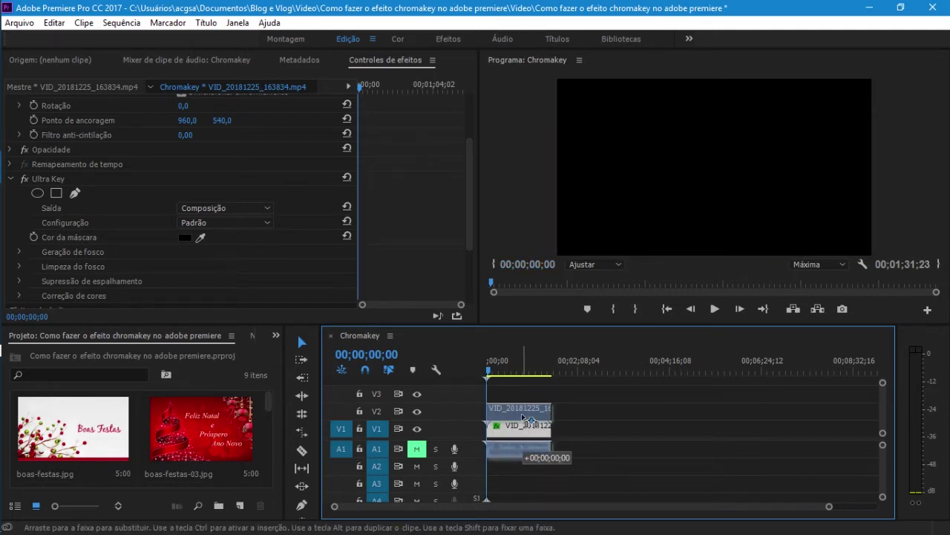
Move the presenter clip up to V2 and place the boas-festas-03 image at the start of V1.
{"action": "left_click_drag", "start_coordinate": [530, 421], "coordinate": [522, 420]}
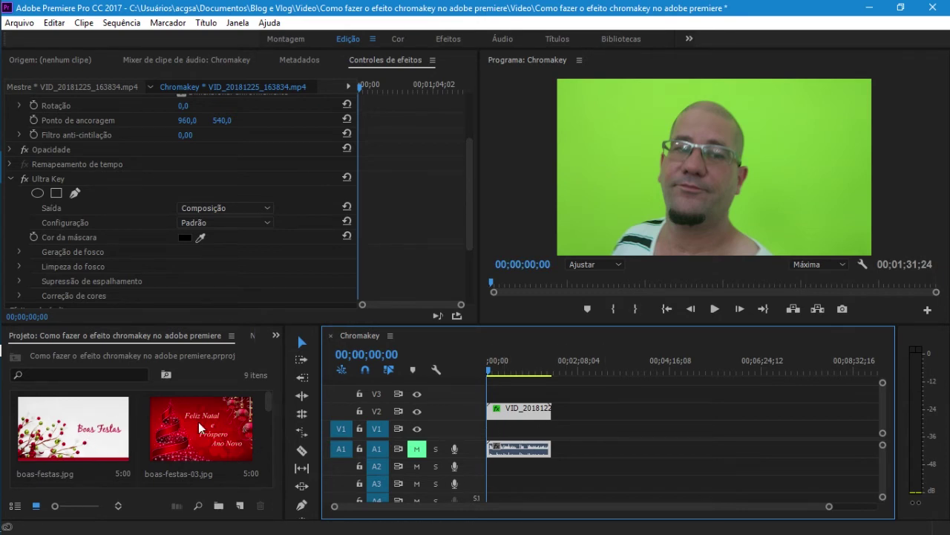
{"action": "left_click_drag", "start_coordinate": [202, 425], "coordinate": [385, 429]}
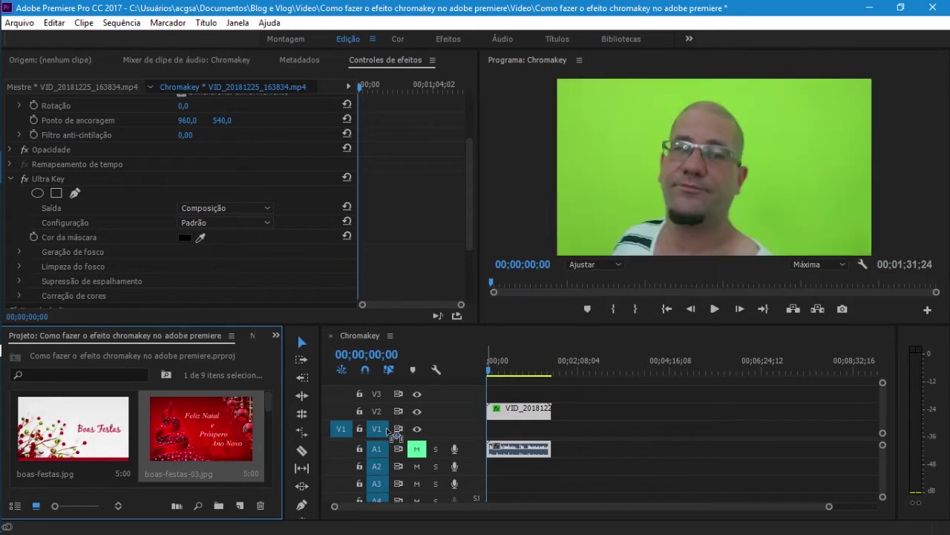
{"action": "mouse_move", "coordinate": [386, 429]}
{"action": "left_mouse_down"}
{"action": "mouse_move", "coordinate": [240, 436]}
{"action": "mouse_move", "coordinate": [496, 439]}
{"action": "left_mouse_up"}
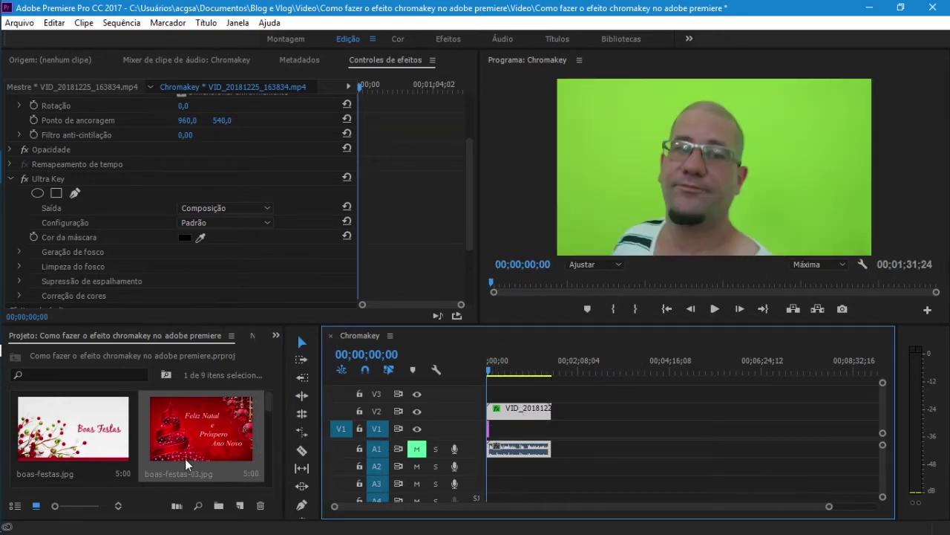
{"action": "left_click_drag", "start_coordinate": [496, 439], "coordinate": [489, 429]}
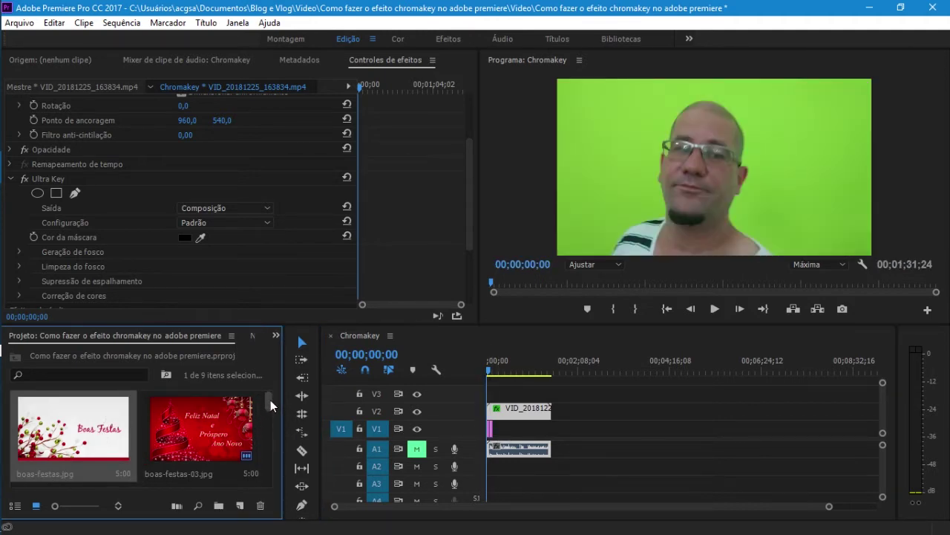
Add the fireworks still, the 2019 greeting image and the FOGOS DE ARTIFICIO clip to V1.
{"action": "left_click_drag", "start_coordinate": [271, 400], "coordinate": [273, 413]}
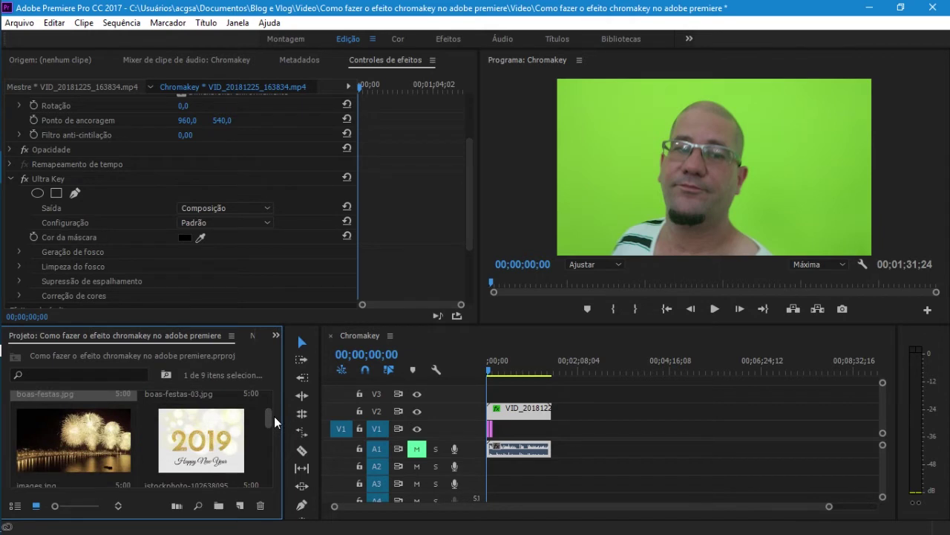
{"action": "left_click_drag", "start_coordinate": [74, 446], "coordinate": [491, 430]}
{"action": "left_click", "coordinate": [187, 439]}
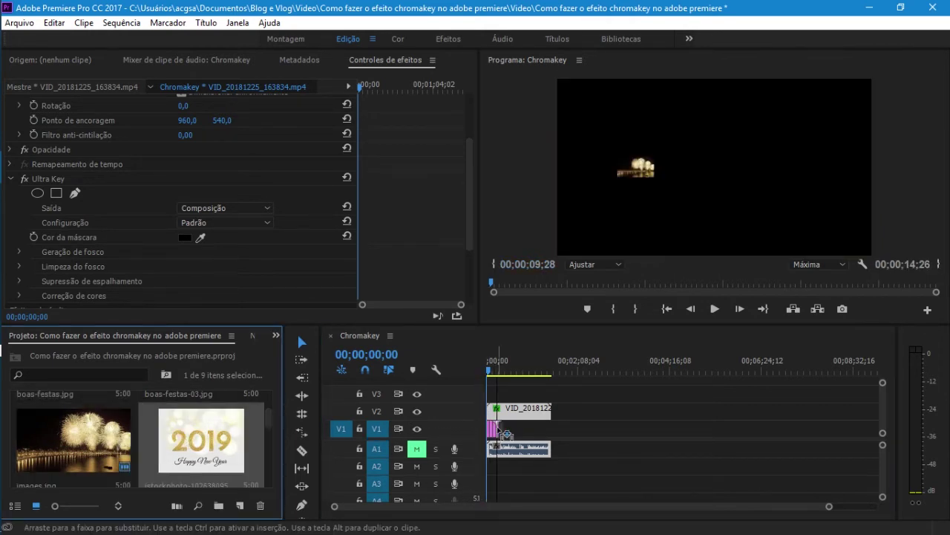
{"action": "scroll", "coordinate": [209, 453], "scroll_direction": "down", "scroll_amount": 2}
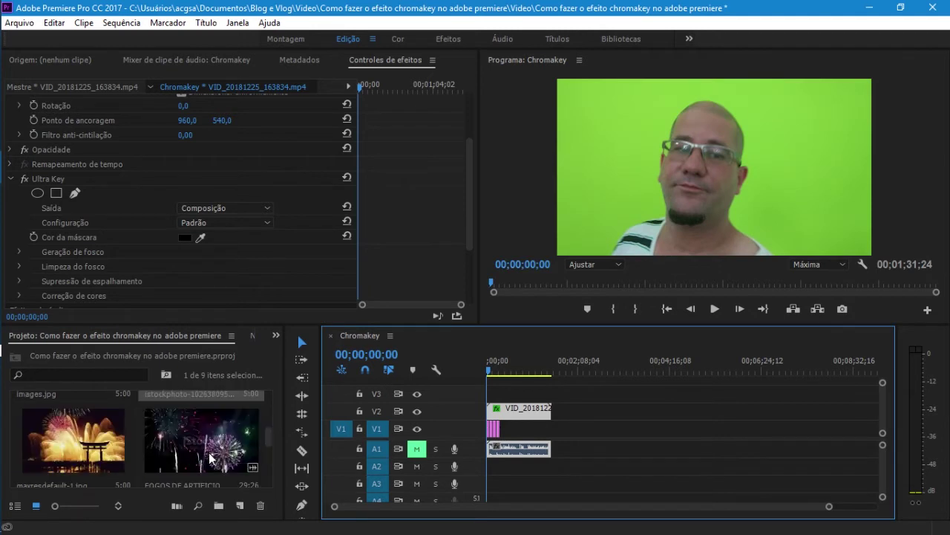
{"action": "mouse_move", "coordinate": [108, 444]}
{"action": "left_mouse_down"}
{"action": "mouse_move", "coordinate": [502, 438]}
{"action": "mouse_move", "coordinate": [490, 430]}
{"action": "left_mouse_up"}
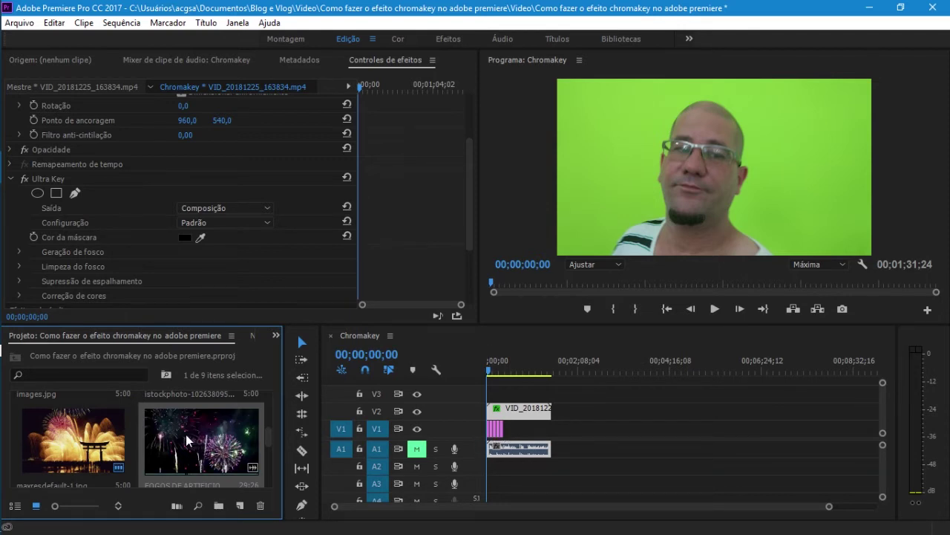
{"action": "left_click_drag", "start_coordinate": [227, 464], "coordinate": [540, 437]}
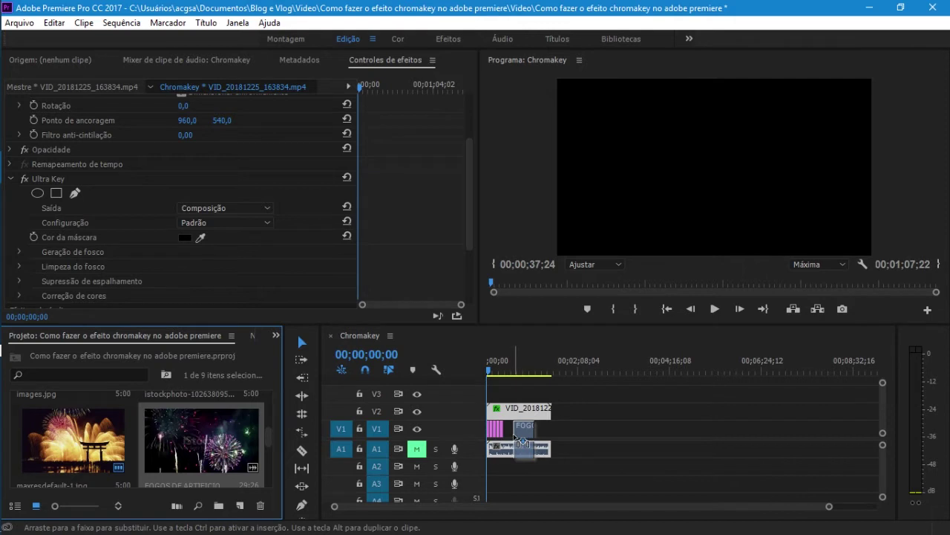
{"action": "mouse_move", "coordinate": [540, 436]}
{"action": "left_mouse_down"}
{"action": "mouse_move", "coordinate": [532, 435]}
{"action": "mouse_move", "coordinate": [588, 458]}
{"action": "left_mouse_up"}
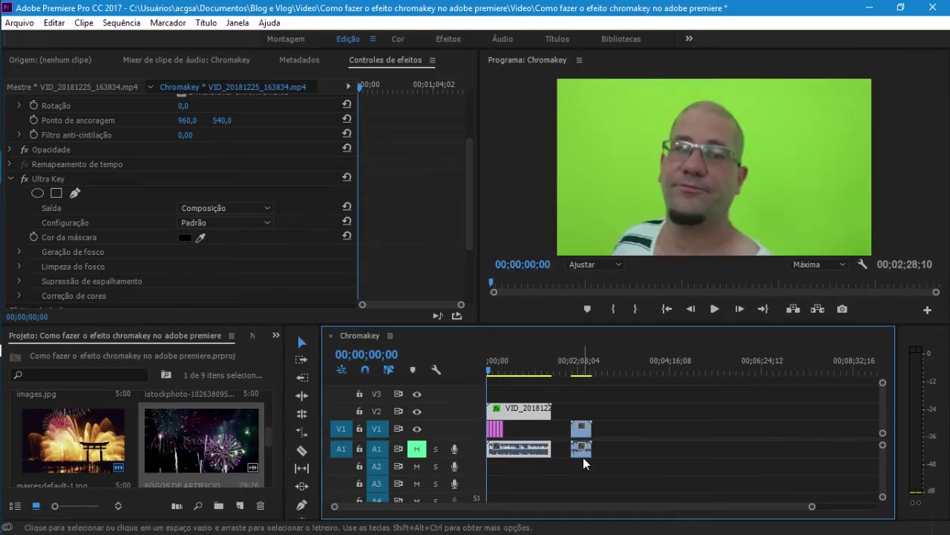
Move the fireworks clip next to the opening clips and unlink its video from its audio.
{"action": "left_click", "coordinate": [585, 454]}
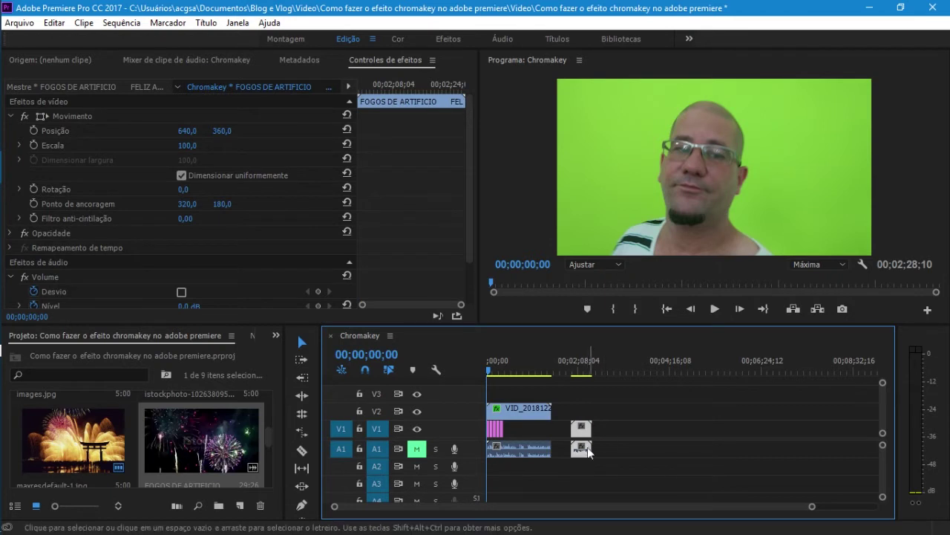
{"action": "mouse_move", "coordinate": [582, 455]}
{"action": "left_mouse_down"}
{"action": "mouse_move", "coordinate": [575, 483]}
{"action": "mouse_move", "coordinate": [515, 466]}
{"action": "left_mouse_up"}
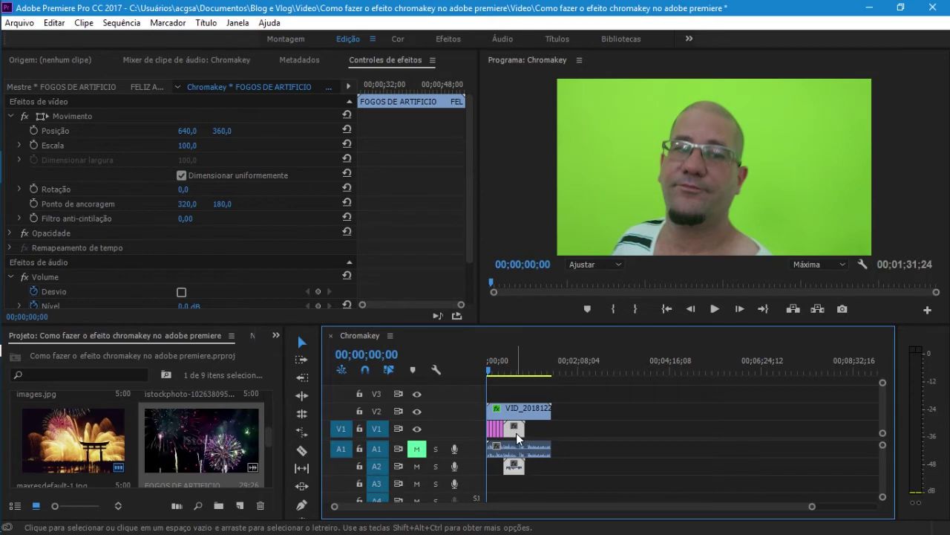
{"action": "right_click", "coordinate": [517, 435]}
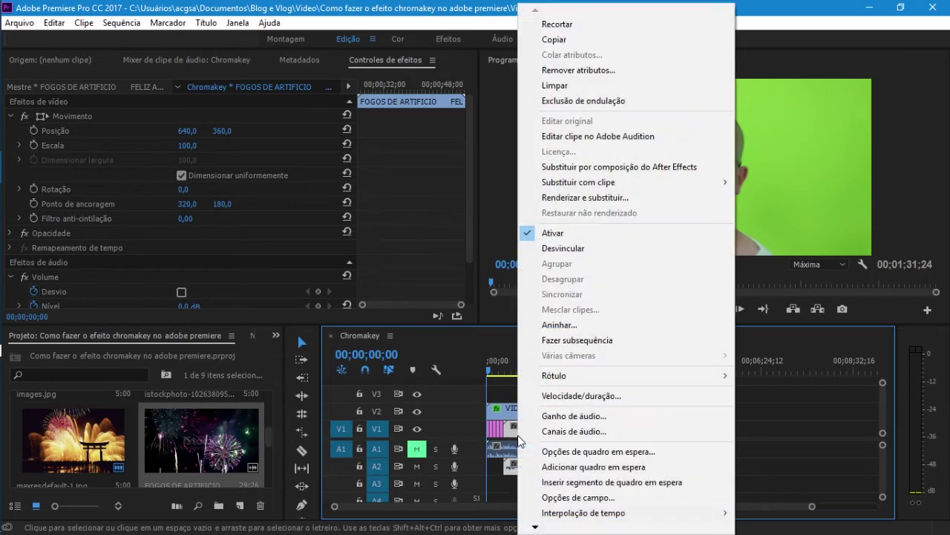
{"action": "left_click", "coordinate": [596, 249]}
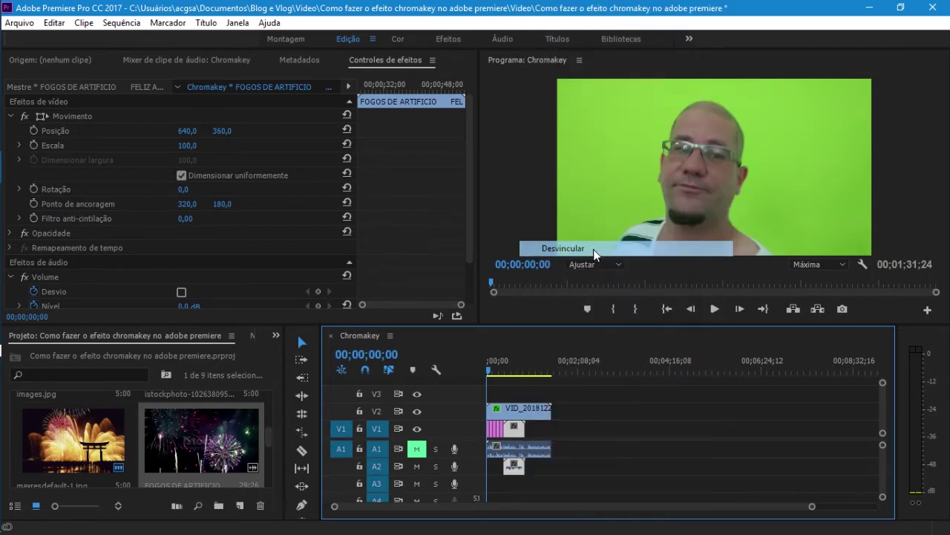
{"action": "left_click", "coordinate": [555, 473]}
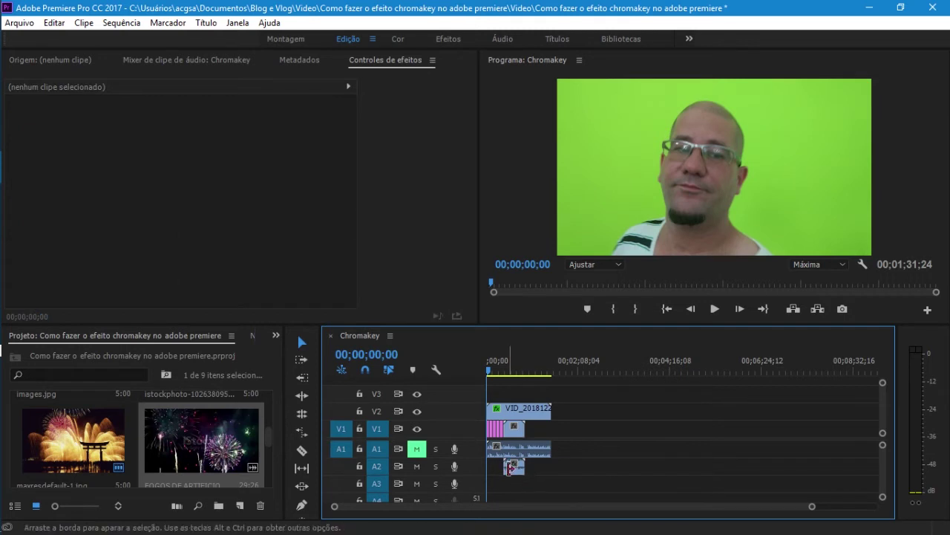
{"action": "left_click", "coordinate": [515, 468]}
{"action": "left_click", "coordinate": [517, 475]}
Drop Queima de Fogos onto V1, unlink and delete its audio, and butt it against the earlier clips.
{"action": "scroll", "coordinate": [214, 412], "scroll_direction": "down", "scroll_amount": 2}
{"action": "mouse_move", "coordinate": [59, 449]}
{"action": "left_mouse_down"}
{"action": "mouse_move", "coordinate": [490, 472]}
{"action": "mouse_move", "coordinate": [575, 466]}
{"action": "left_mouse_up"}
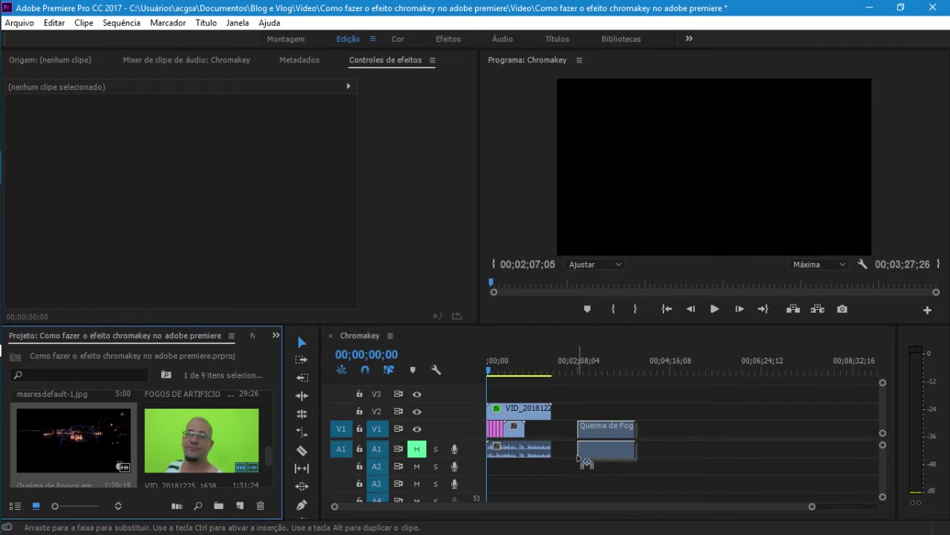
{"action": "left_click_drag", "start_coordinate": [576, 467], "coordinate": [608, 447]}
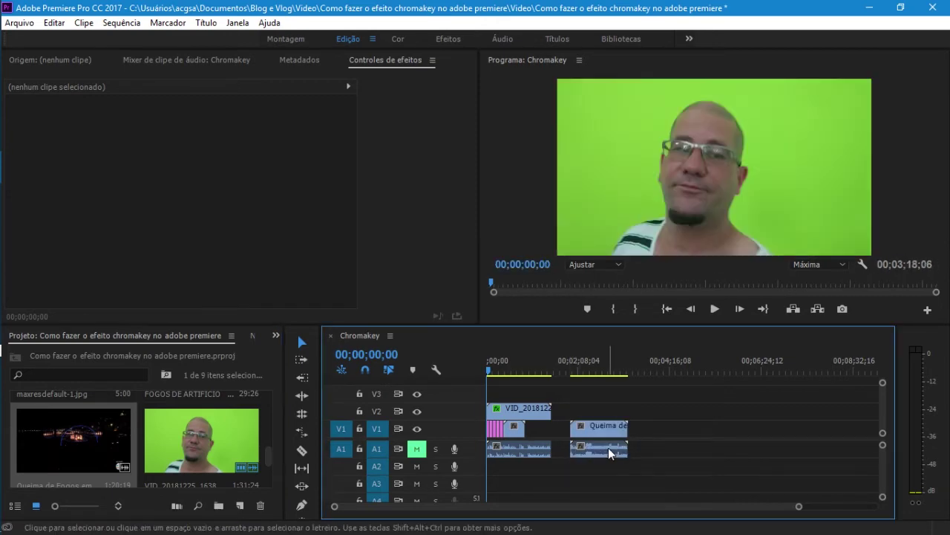
{"action": "left_click", "coordinate": [608, 448]}
{"action": "right_click", "coordinate": [608, 448]}
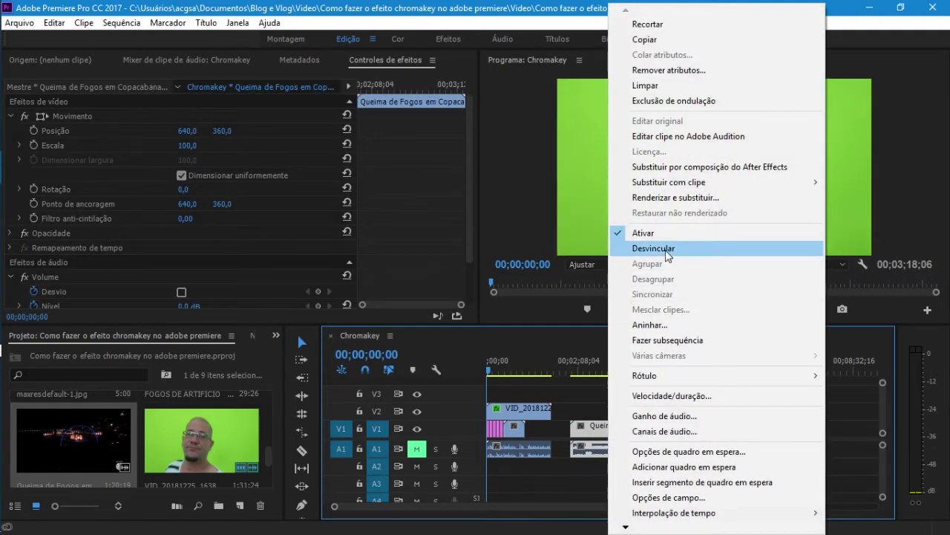
{"action": "left_click", "coordinate": [653, 249]}
{"action": "left_click", "coordinate": [611, 450]}
{"action": "key", "text": "Delete"}
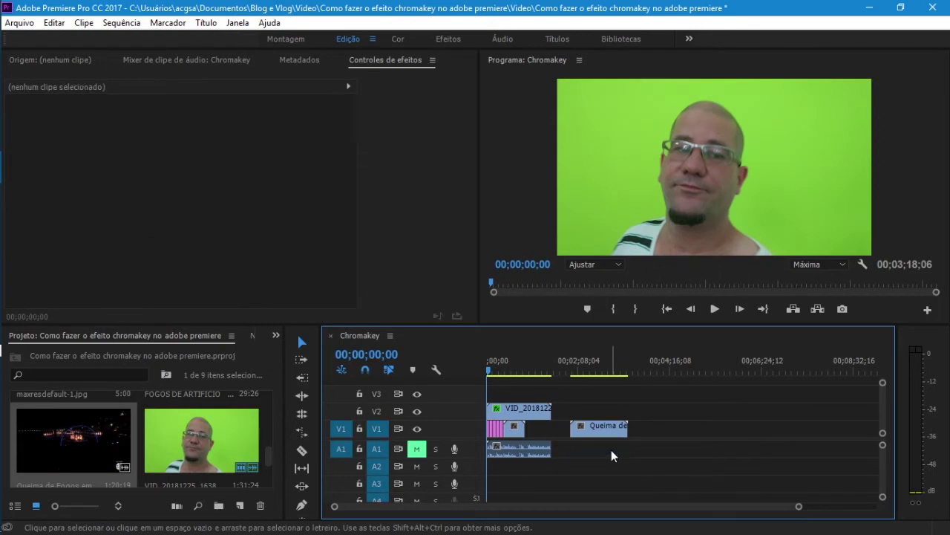
{"action": "left_click_drag", "start_coordinate": [589, 430], "coordinate": [556, 434]}
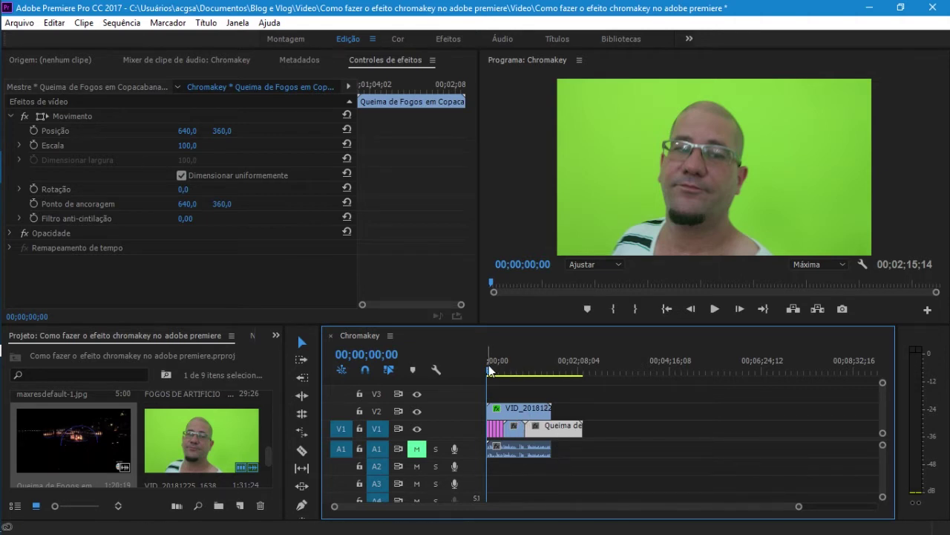
{"action": "mouse_move", "coordinate": [490, 370]}
{"action": "left_mouse_down"}
{"action": "mouse_move", "coordinate": [520, 374]}
{"action": "mouse_move", "coordinate": [474, 370]}
{"action": "left_mouse_up"}
Select the presenter clip on V2 and open the Ultra Key mask colour picker, currently black 000000.
{"action": "left_click", "coordinate": [526, 410]}
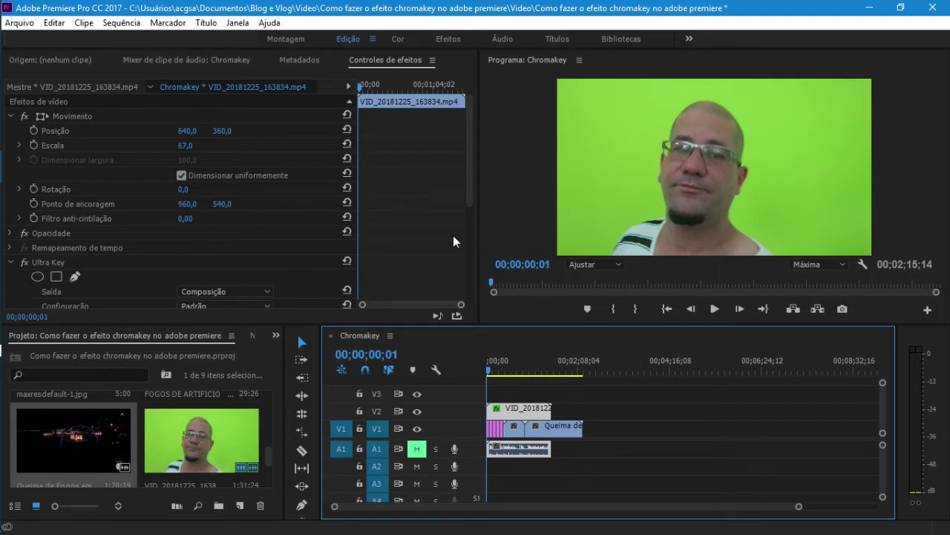
{"action": "scroll", "coordinate": [405, 230], "scroll_direction": "down", "scroll_amount": 3}
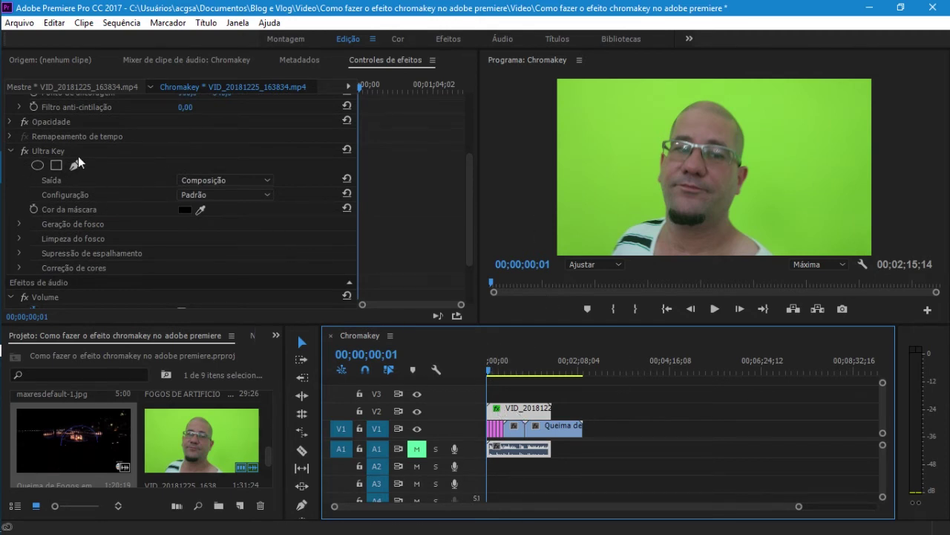
{"action": "left_click", "coordinate": [201, 209]}
{"action": "left_click", "coordinate": [189, 214]}
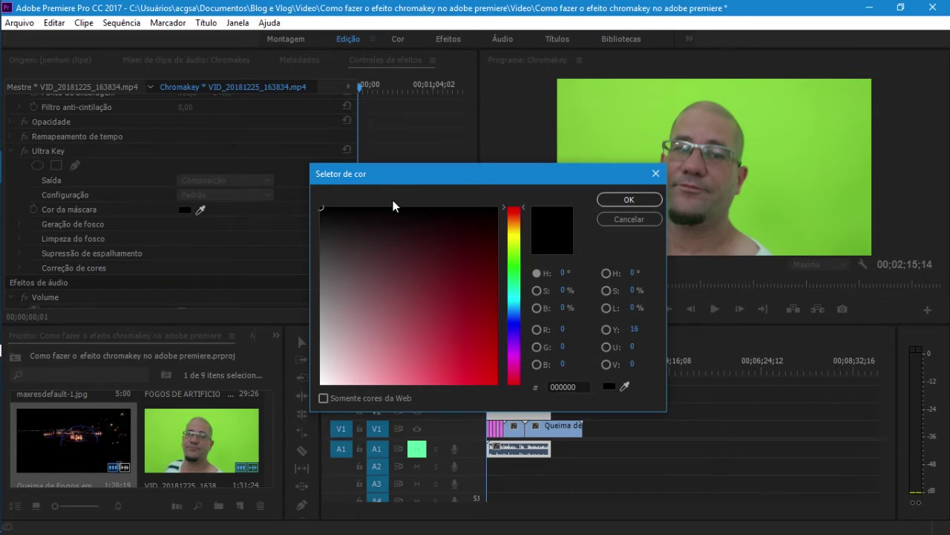
Pick the bright green 0DCF24 as the Ultra Key mask colour and confirm it.
{"action": "left_click_drag", "start_coordinate": [513, 264], "coordinate": [467, 308]}
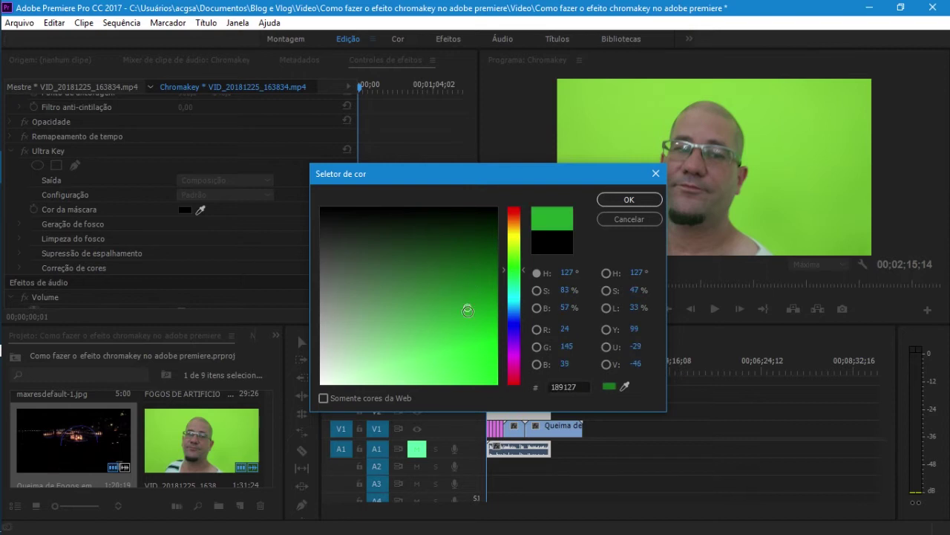
{"action": "left_click", "coordinate": [491, 326]}
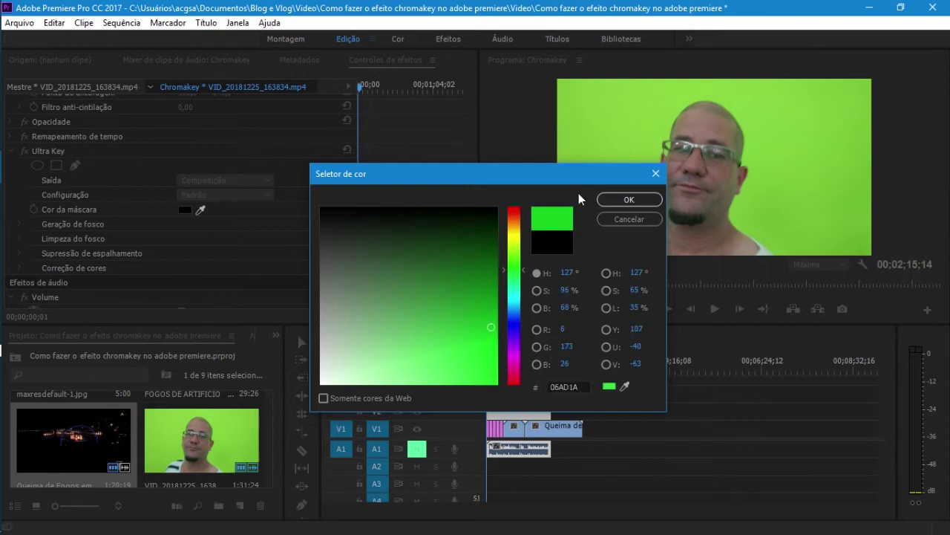
{"action": "left_click", "coordinate": [487, 350]}
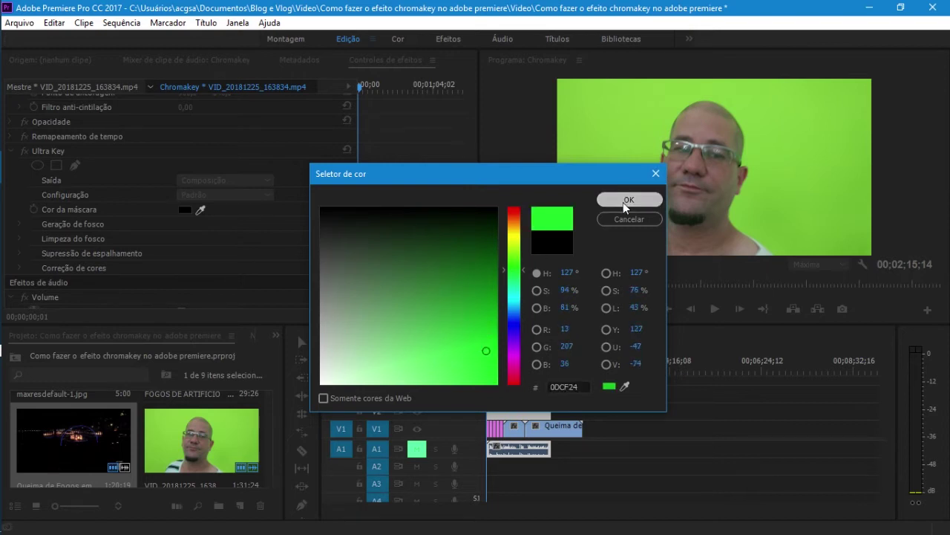
{"action": "left_click", "coordinate": [623, 202]}
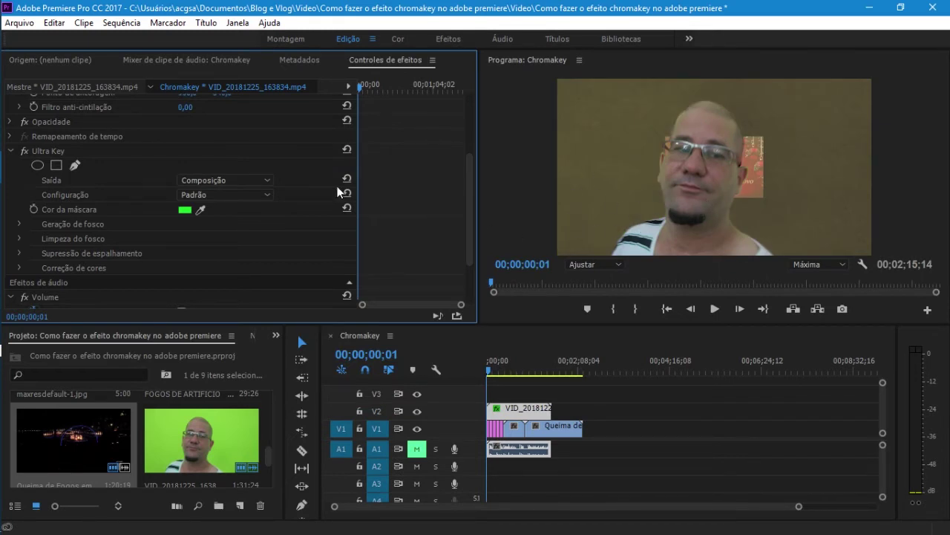
Reset the Ultra Key mask colour and sample the green backdrop with the eyedropper.
{"action": "left_click", "coordinate": [185, 209]}
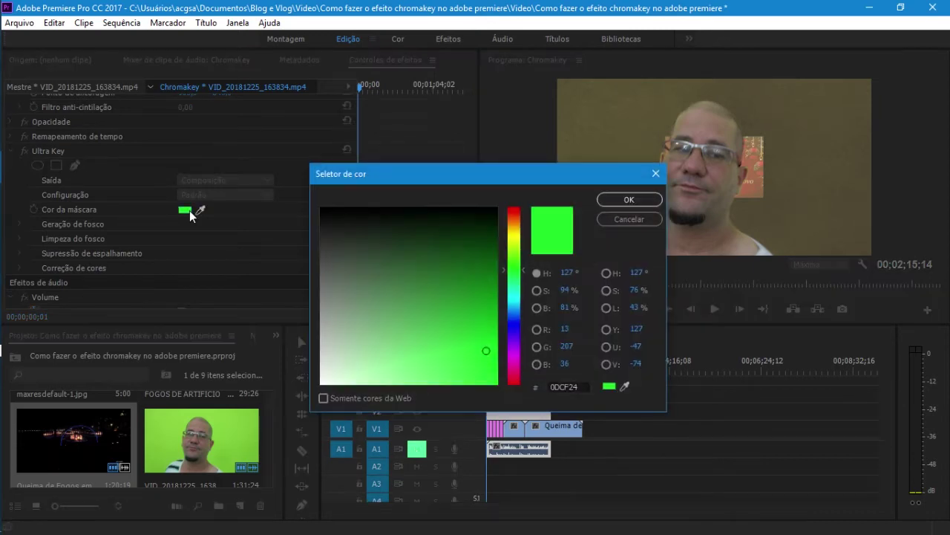
{"action": "left_click", "coordinate": [657, 174]}
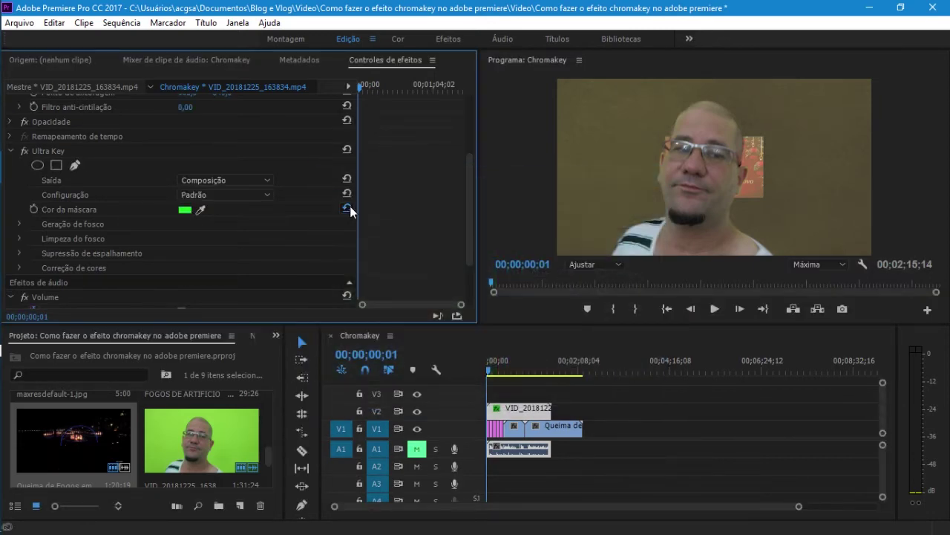
{"action": "left_click", "coordinate": [348, 207]}
{"action": "left_click", "coordinate": [200, 209]}
{"action": "left_click", "coordinate": [760, 208]}
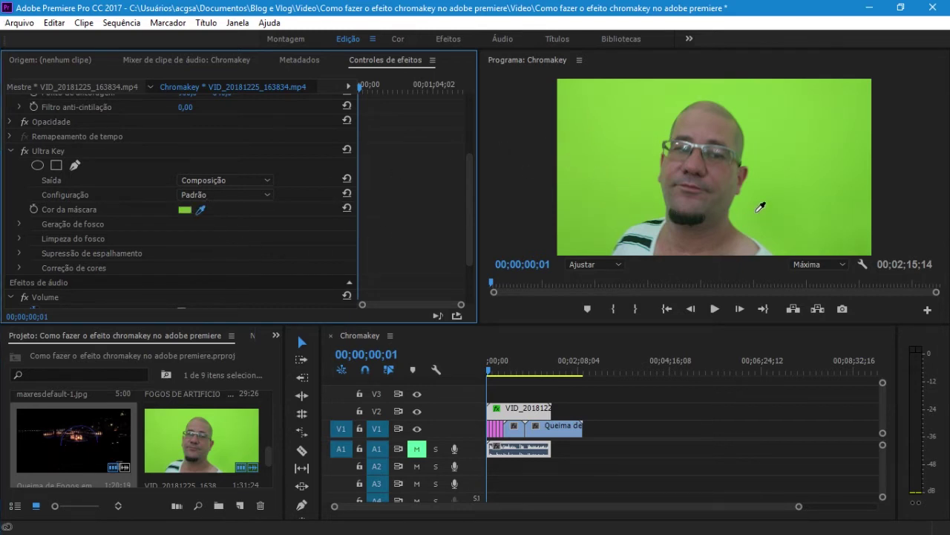
{"action": "left_click", "coordinate": [756, 212]}
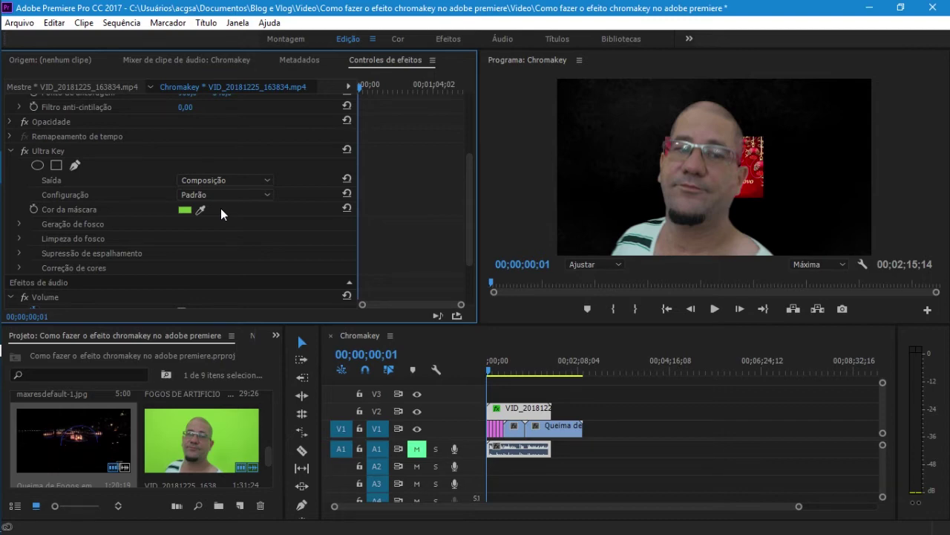
Fine-tune the sampled green mask colour in the colour picker.
{"action": "left_click", "coordinate": [185, 210]}
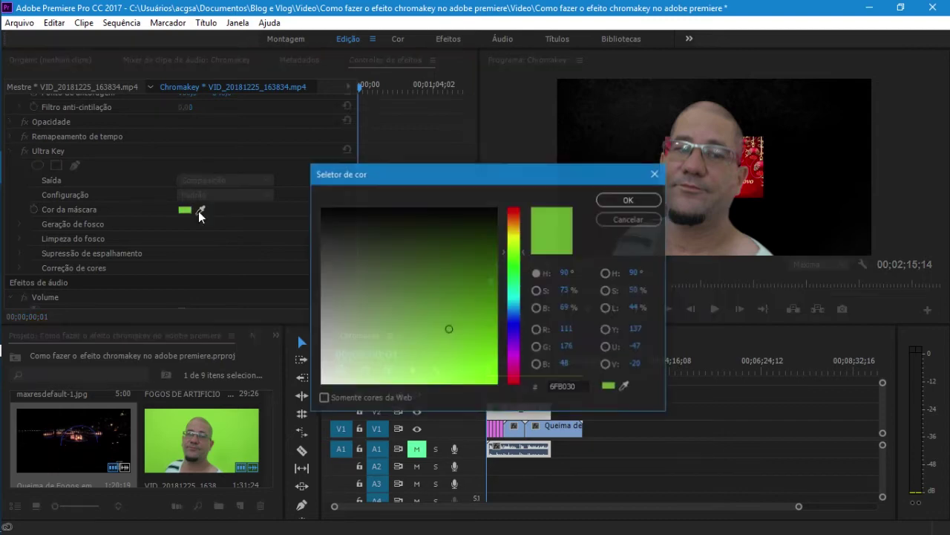
{"action": "left_click", "coordinate": [452, 330]}
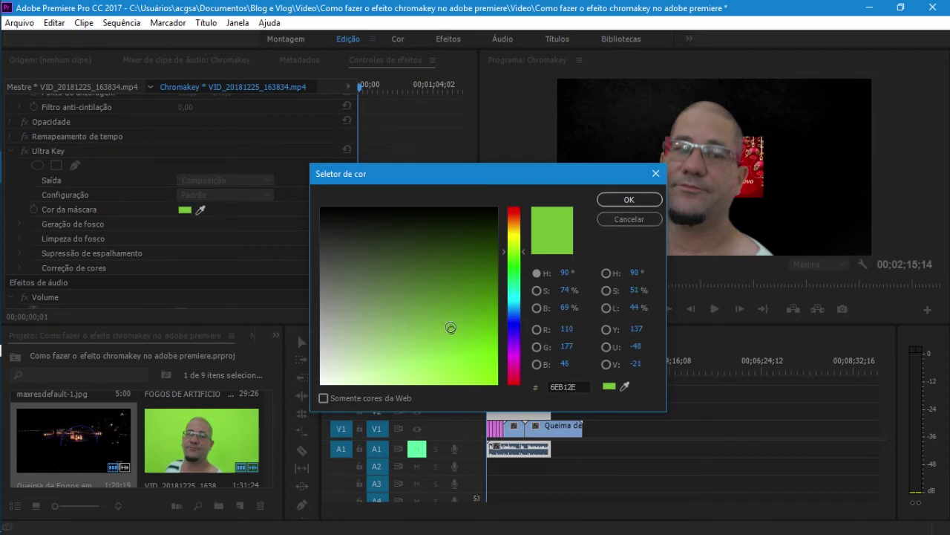
{"action": "left_click_drag", "start_coordinate": [451, 328], "coordinate": [457, 328]}
{"action": "left_click", "coordinate": [615, 198]}
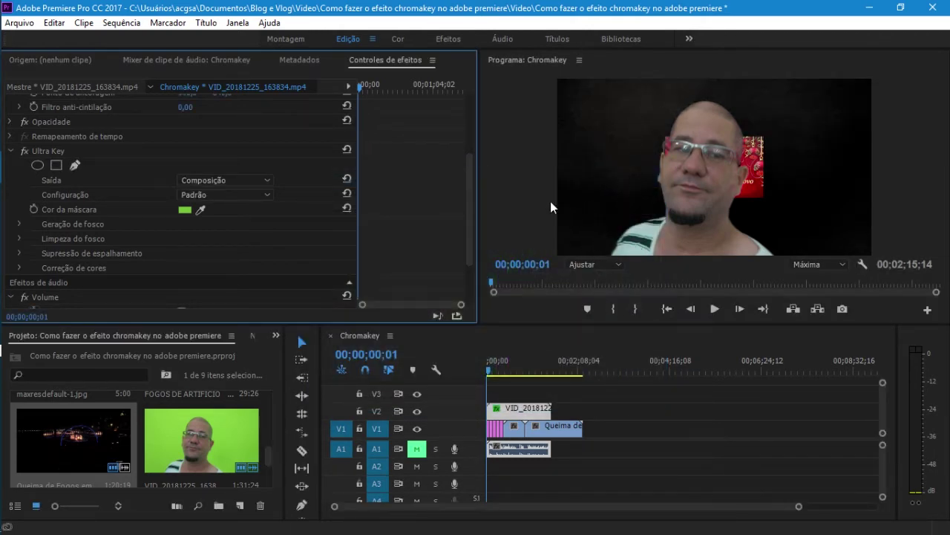
Resample the green background as the key colour and turn off track V2 output.
{"action": "left_click", "coordinate": [346, 209]}
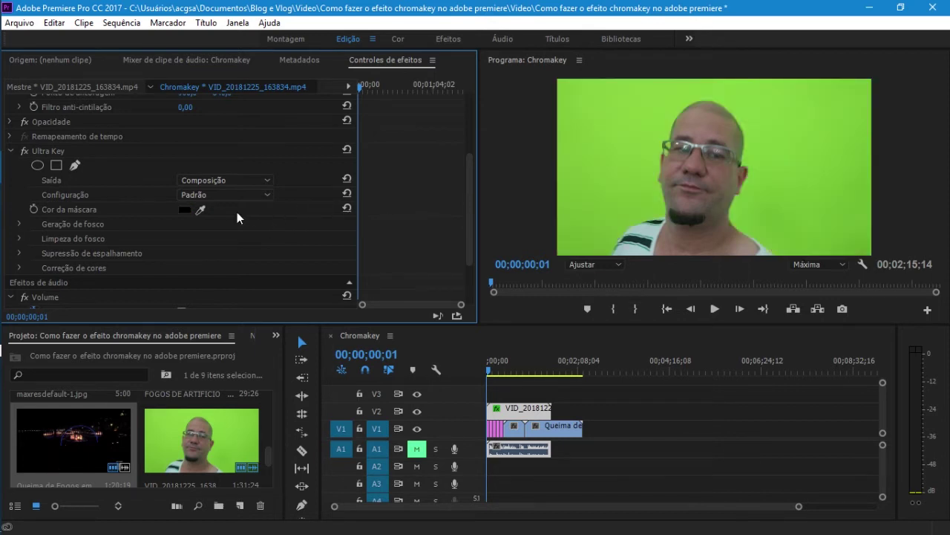
{"action": "left_click", "coordinate": [201, 208]}
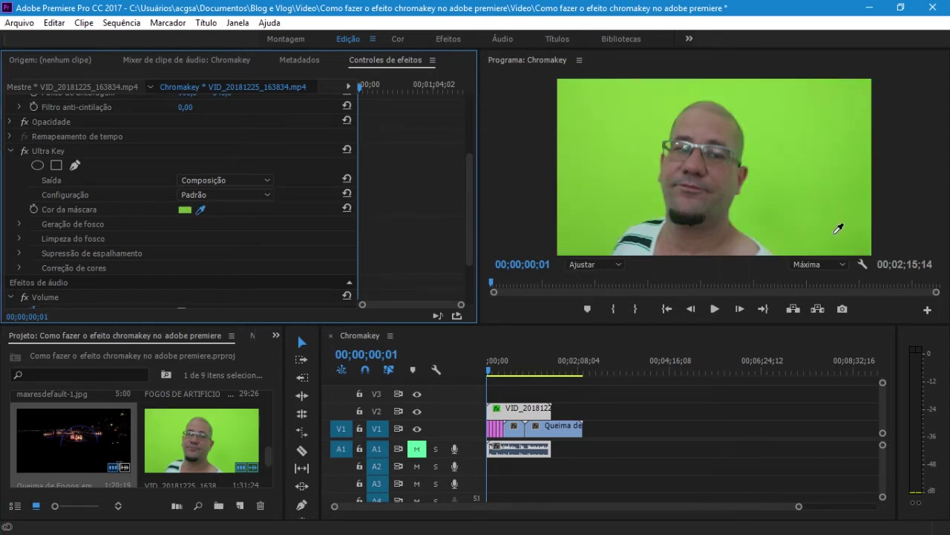
{"action": "left_click", "coordinate": [842, 232]}
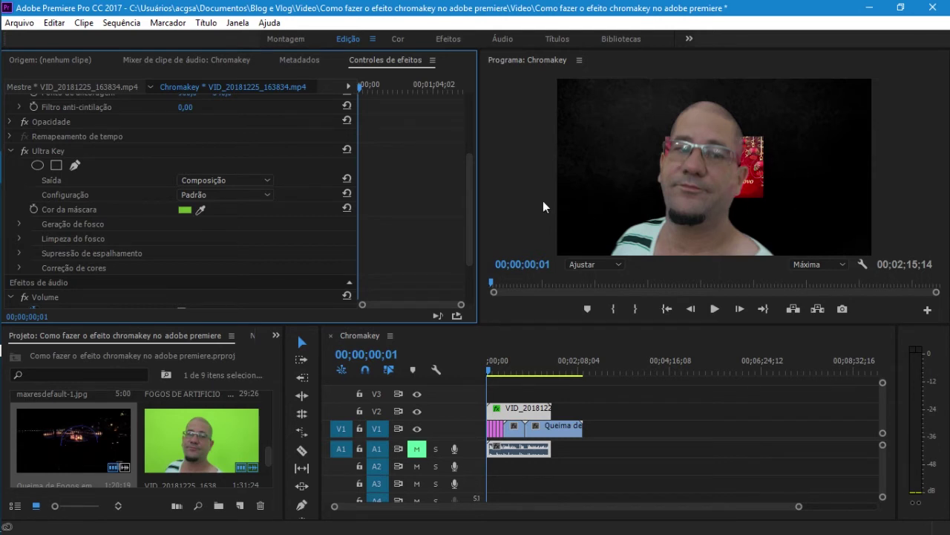
{"action": "left_click", "coordinate": [417, 411]}
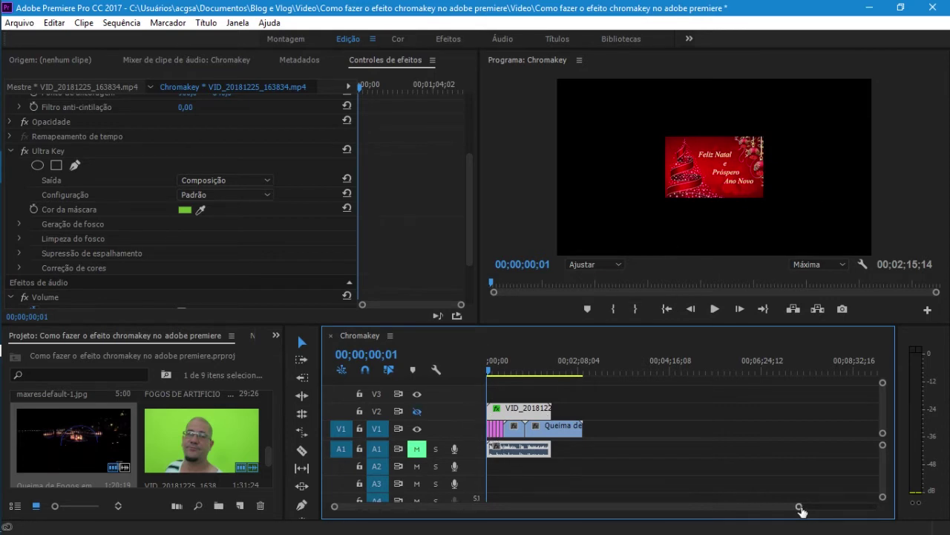
Scale the boas-festas-03.jpg greeting image up to 322.
{"action": "left_click_drag", "start_coordinate": [799, 507], "coordinate": [582, 506]}
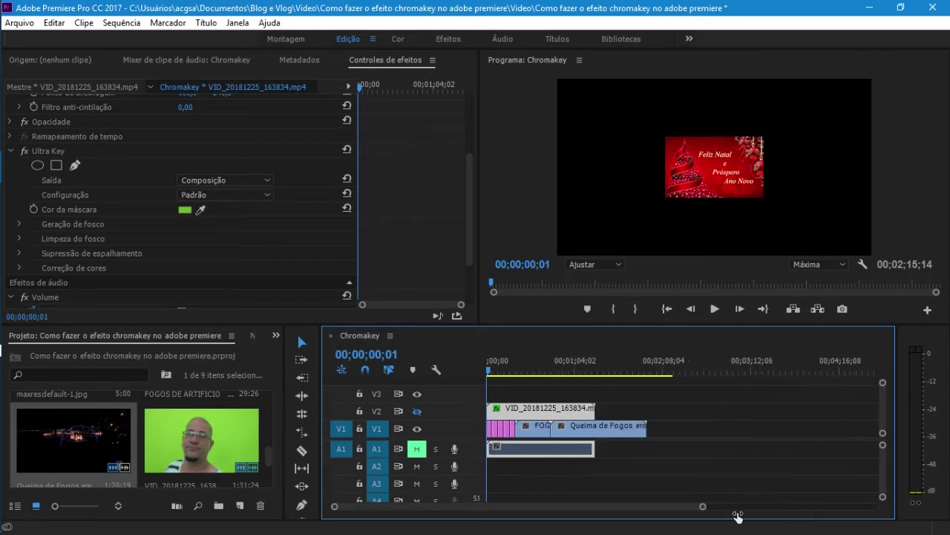
{"action": "left_click", "coordinate": [494, 427]}
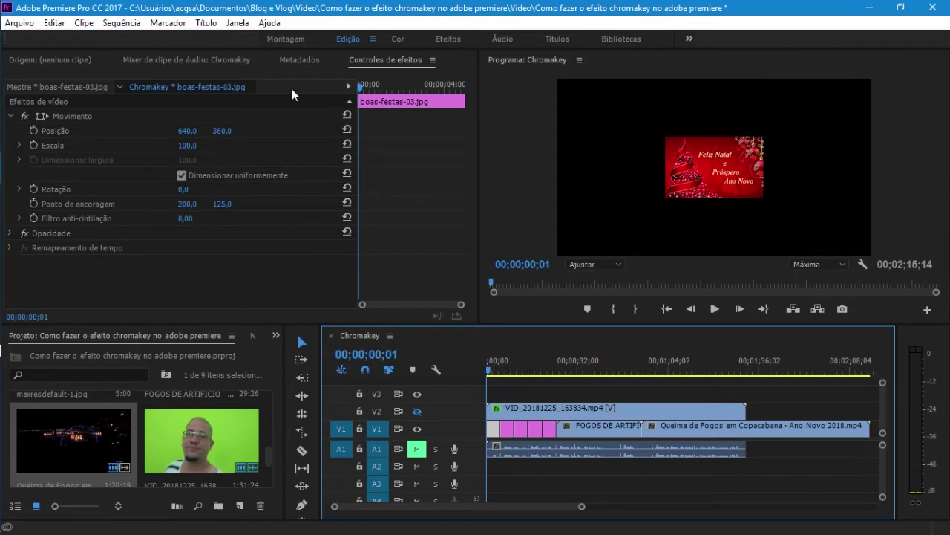
{"action": "left_click_drag", "start_coordinate": [185, 146], "coordinate": [282, 146]}
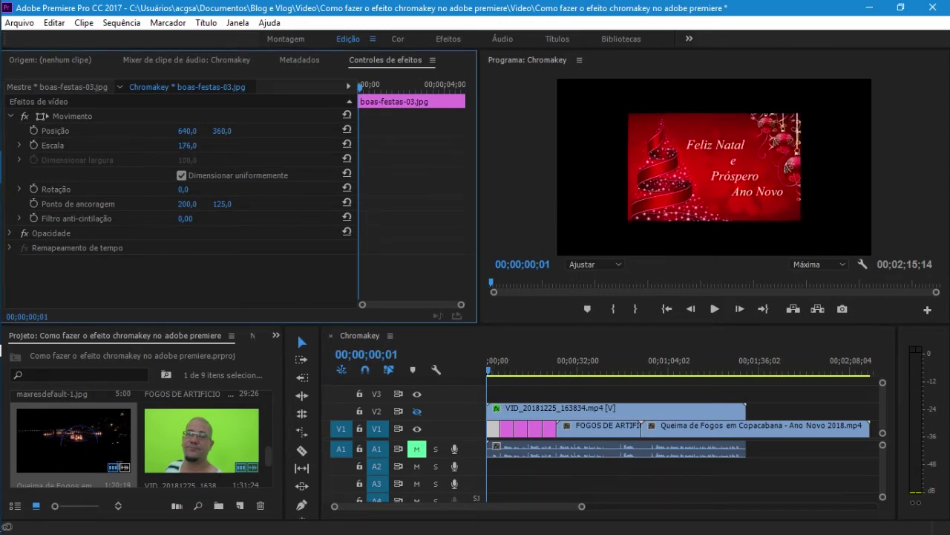
{"action": "left_click_drag", "start_coordinate": [185, 146], "coordinate": [196, 146]}
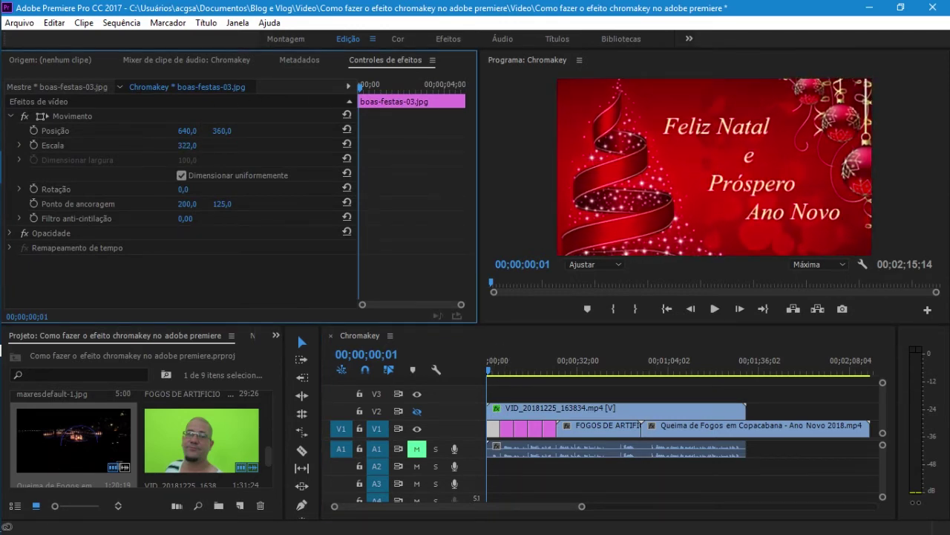
Scale the boas-festas.jpg greeting image to 283 to fill the frame.
{"action": "left_click", "coordinate": [513, 360]}
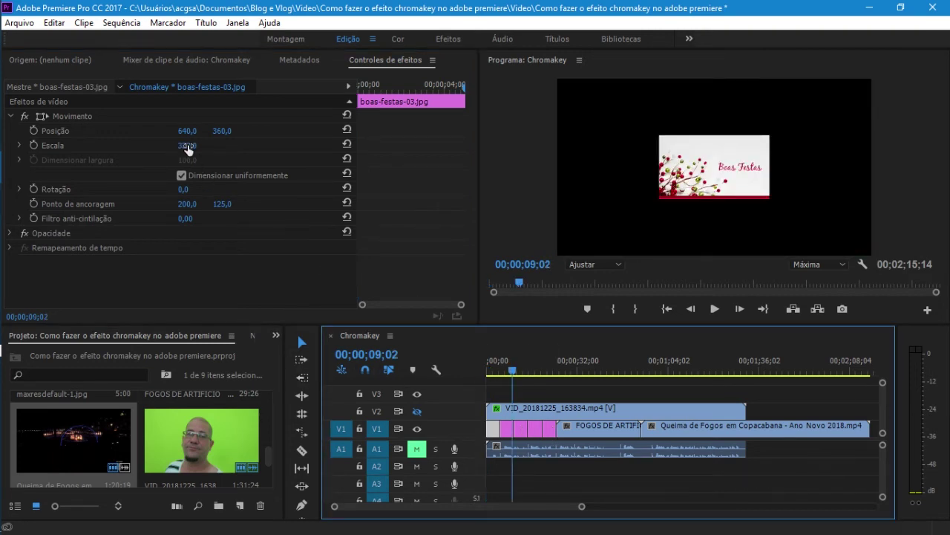
{"action": "left_click", "coordinate": [506, 427]}
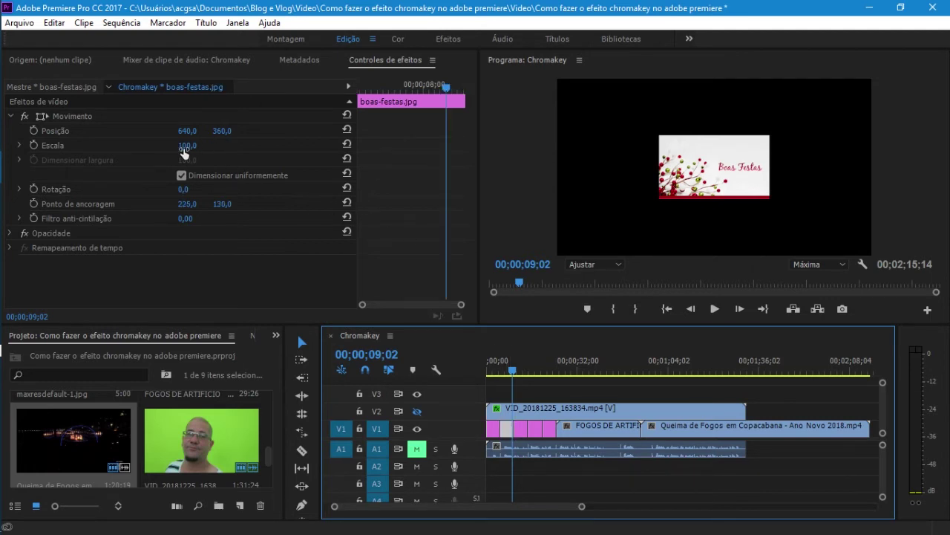
{"action": "left_click_drag", "start_coordinate": [182, 148], "coordinate": [310, 148]}
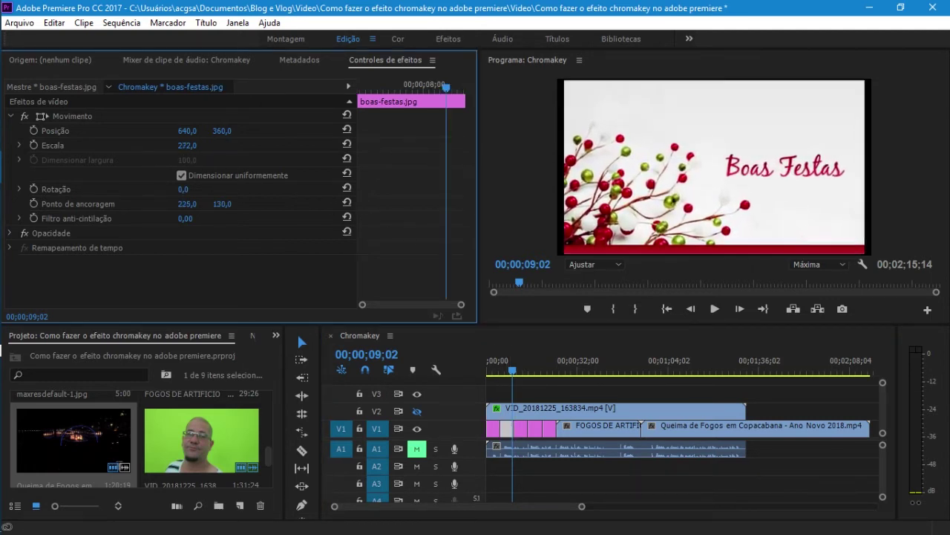
{"action": "left_click_drag", "start_coordinate": [310, 148], "coordinate": [318, 148]}
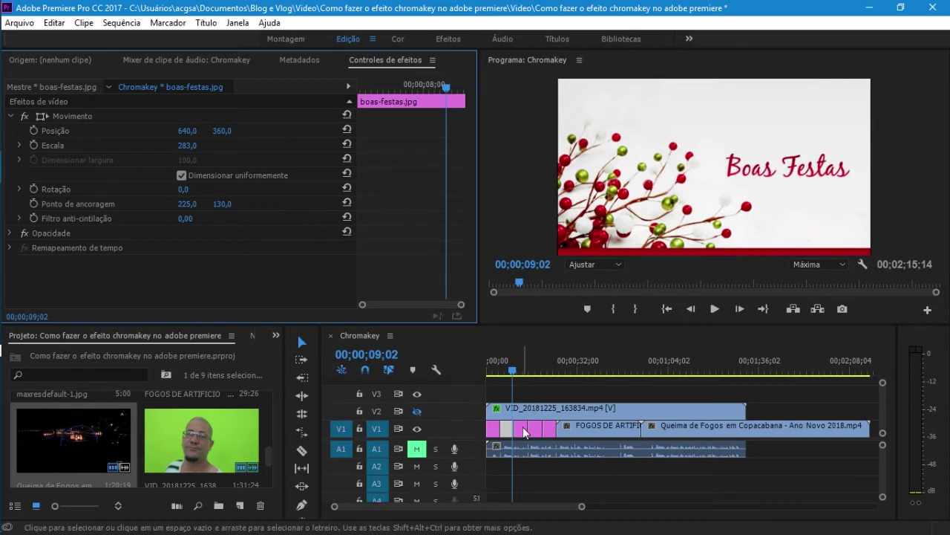
{"action": "left_click", "coordinate": [524, 359]}
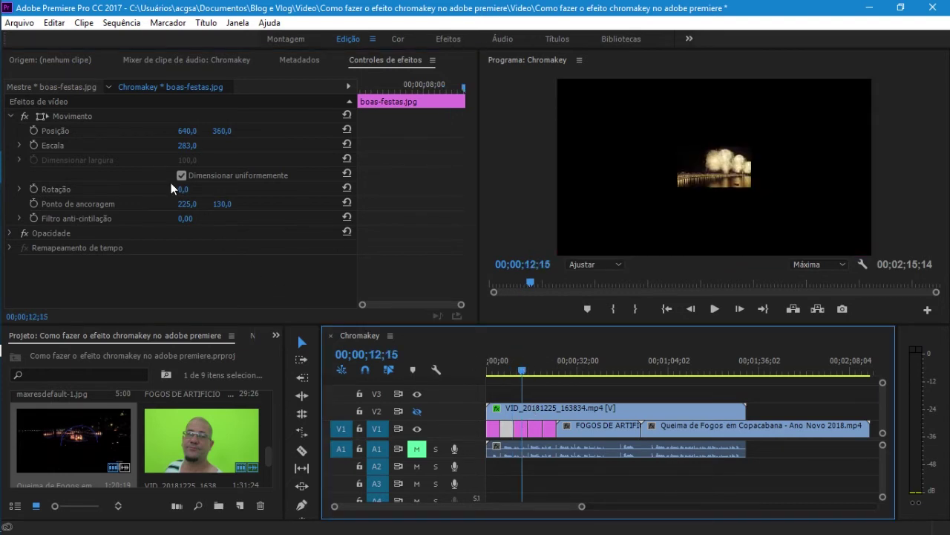
Scale the images.jpg fireworks picture up to 438.
{"action": "left_click", "coordinate": [521, 429]}
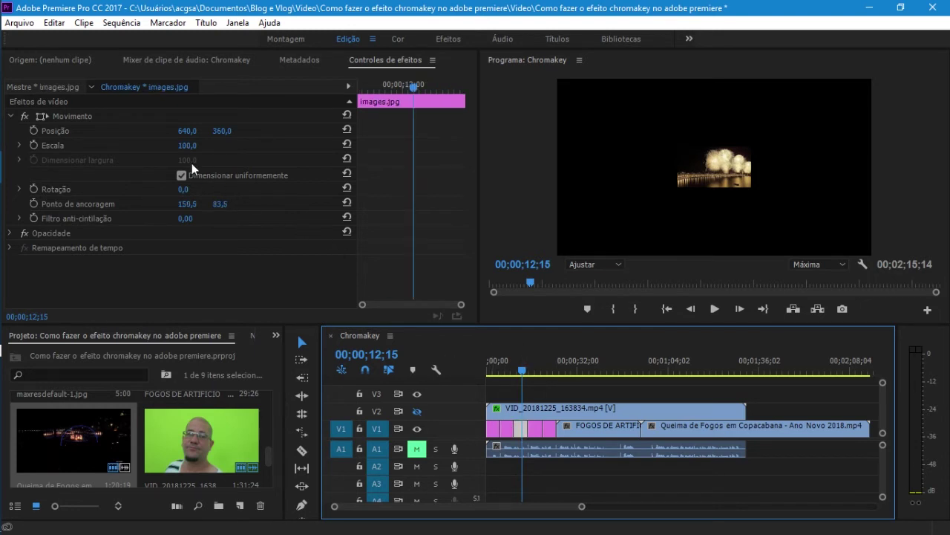
{"action": "left_click_drag", "start_coordinate": [182, 148], "coordinate": [427, 148]}
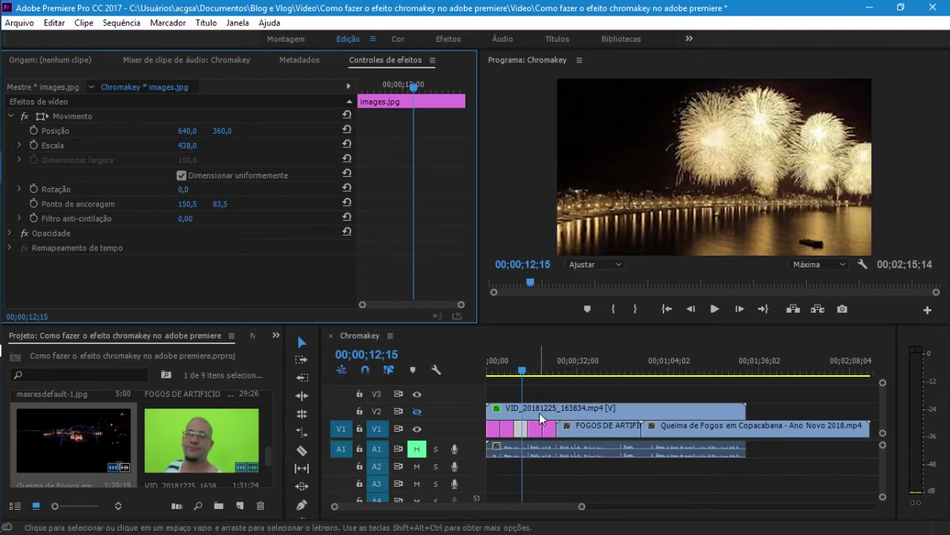
{"action": "left_click", "coordinate": [539, 369]}
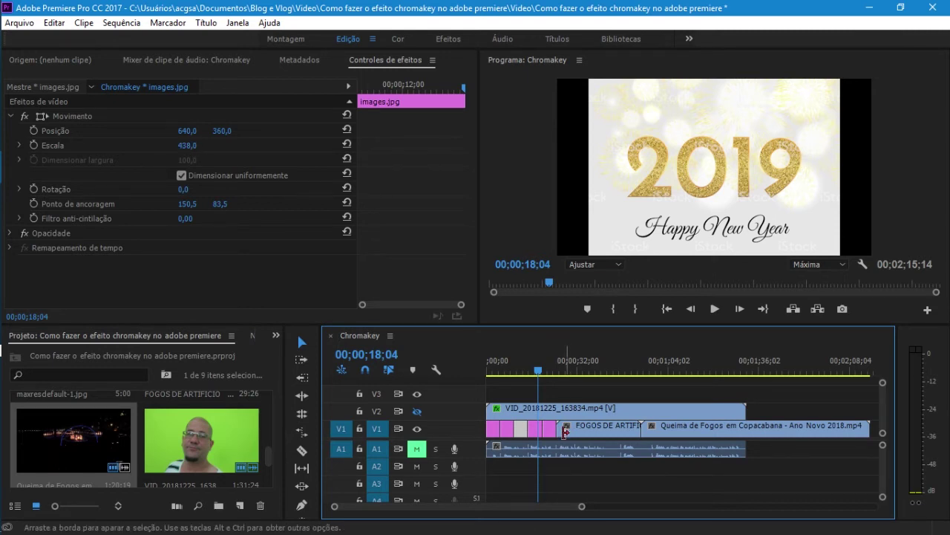
Scale the 2019 Happy New Year image to 126, then select the torii-gate image.
{"action": "left_click", "coordinate": [540, 433]}
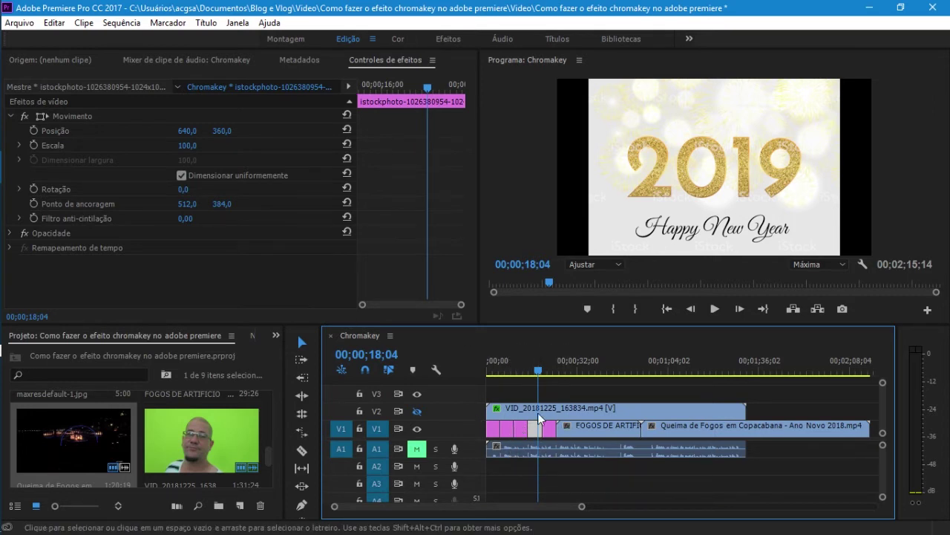
{"action": "left_click_drag", "start_coordinate": [535, 372], "coordinate": [528, 373]}
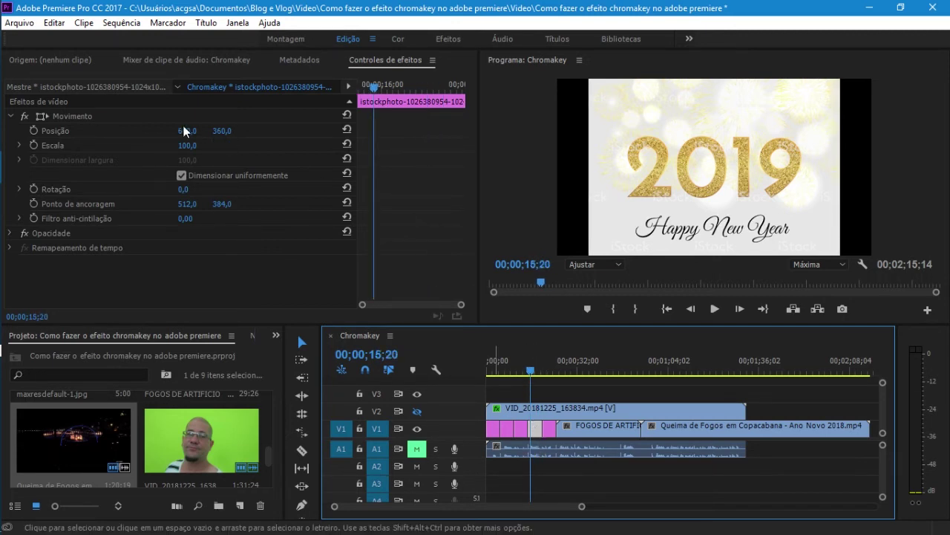
{"action": "mouse_move", "coordinate": [188, 145]}
{"action": "left_mouse_down"}
{"action": "mouse_move", "coordinate": [219, 145]}
{"action": "mouse_move", "coordinate": [208, 144]}
{"action": "left_mouse_up"}
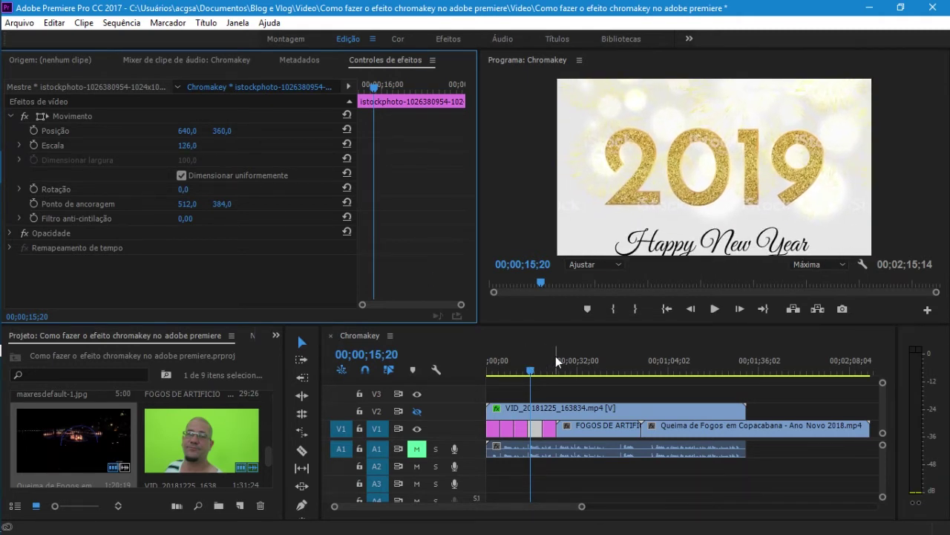
{"action": "left_click", "coordinate": [556, 357]}
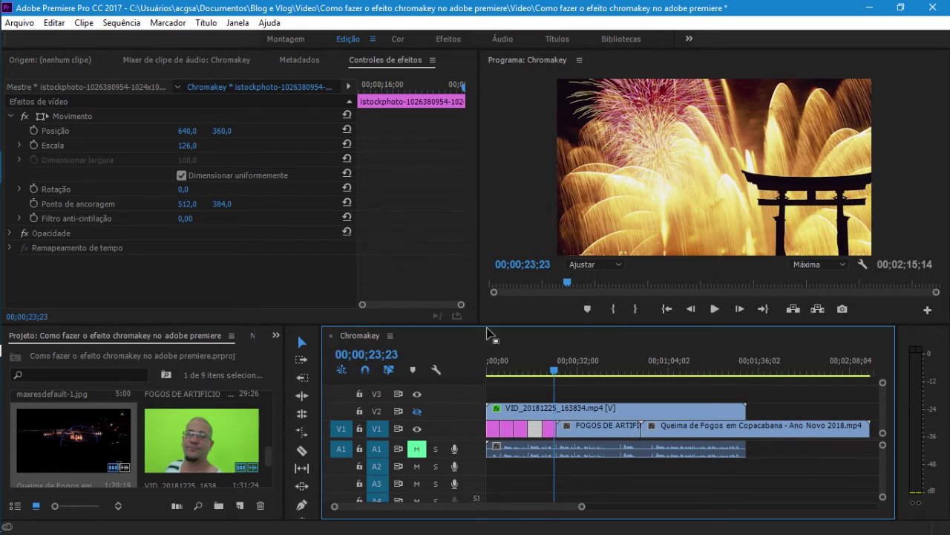
{"action": "left_click", "coordinate": [549, 429]}
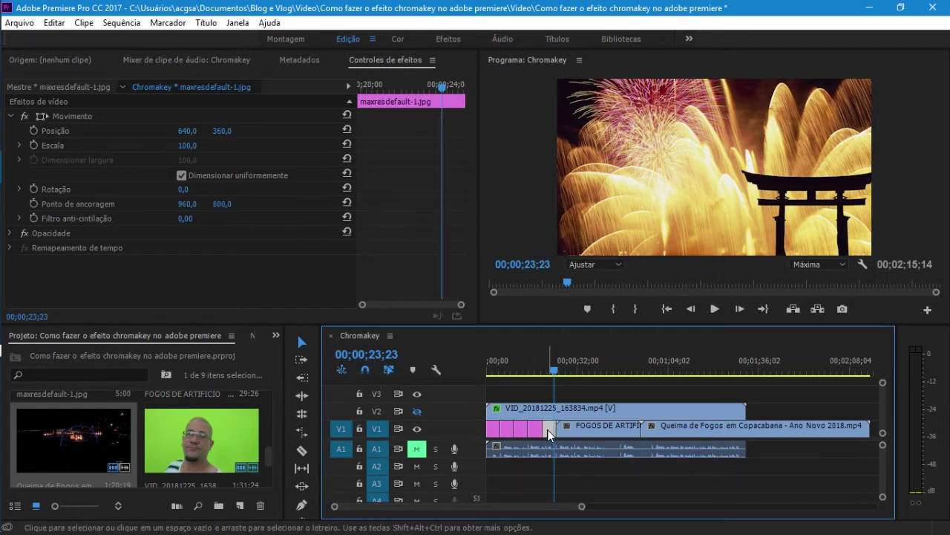
Set maxresdefault-1.jpg to scale 69 and FOGOS DE ARTIFICIO to scale 212.
{"action": "left_click", "coordinate": [197, 147]}
{"action": "mouse_move", "coordinate": [185, 146]}
{"action": "left_mouse_down"}
{"action": "mouse_move", "coordinate": [171, 145]}
{"action": "mouse_move", "coordinate": [218, 142]}
{"action": "left_mouse_up"}
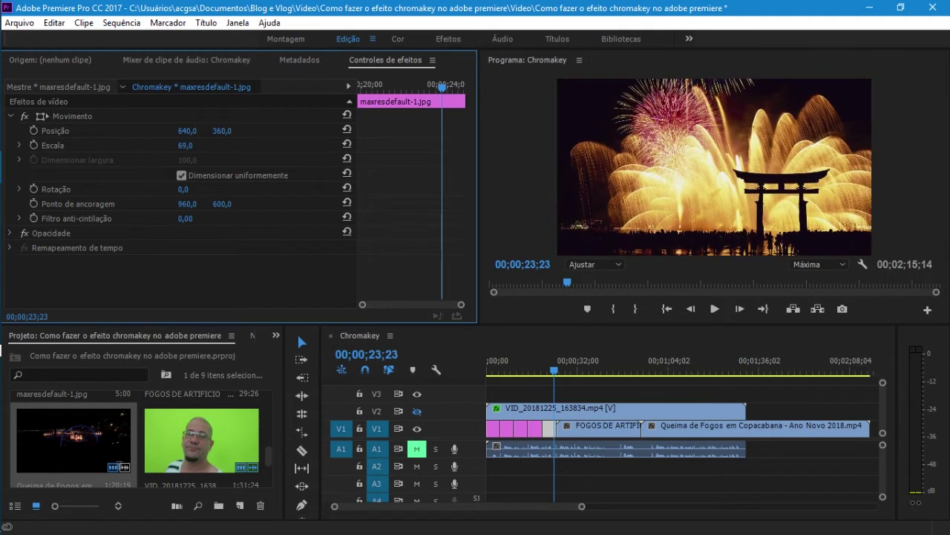
{"action": "left_click", "coordinate": [588, 429]}
{"action": "left_click", "coordinate": [584, 361]}
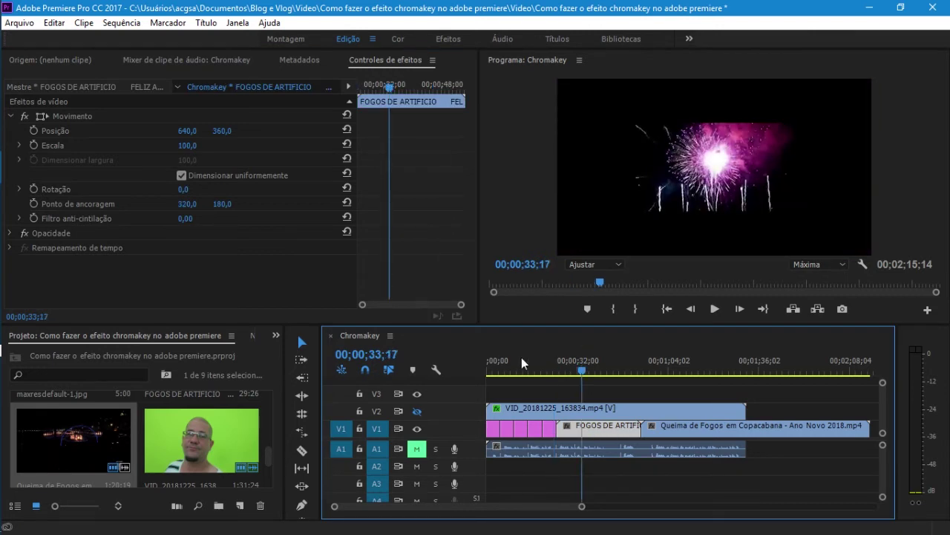
{"action": "left_click_drag", "start_coordinate": [184, 146], "coordinate": [267, 146]}
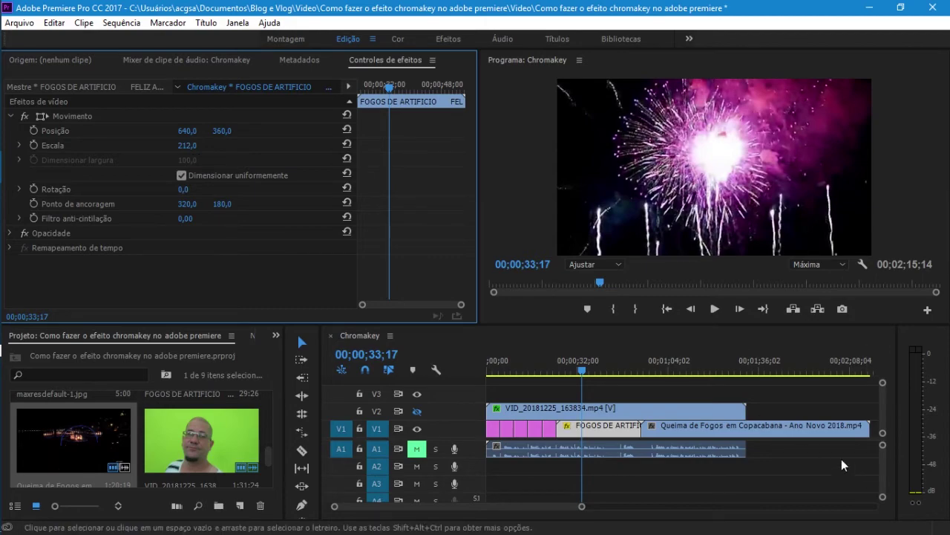
{"action": "mouse_move", "coordinate": [584, 371]}
{"action": "left_mouse_down"}
{"action": "mouse_move", "coordinate": [559, 370]}
{"action": "mouse_move", "coordinate": [654, 355]}
{"action": "left_mouse_up"}
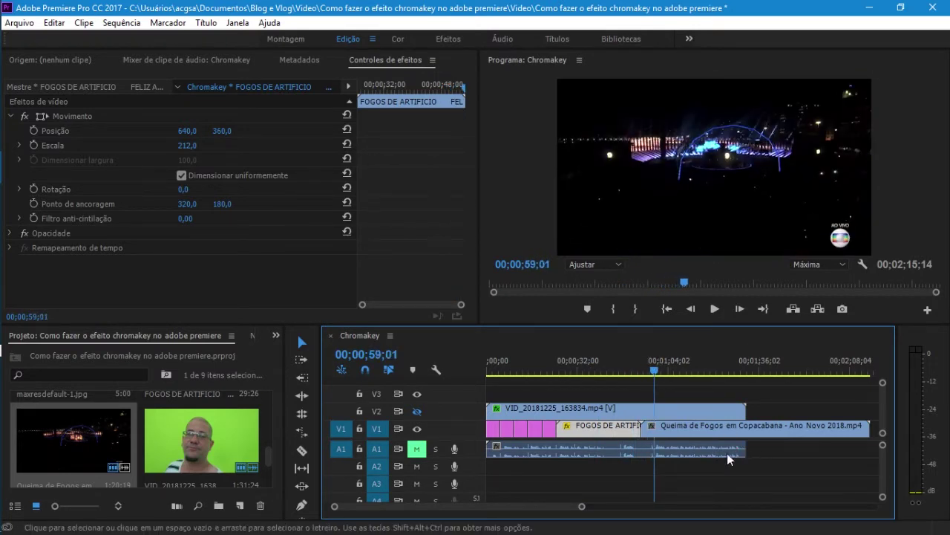
Try enlarging the Queima de Fogos video, then set its scale back to 100.
{"action": "left_click", "coordinate": [668, 425]}
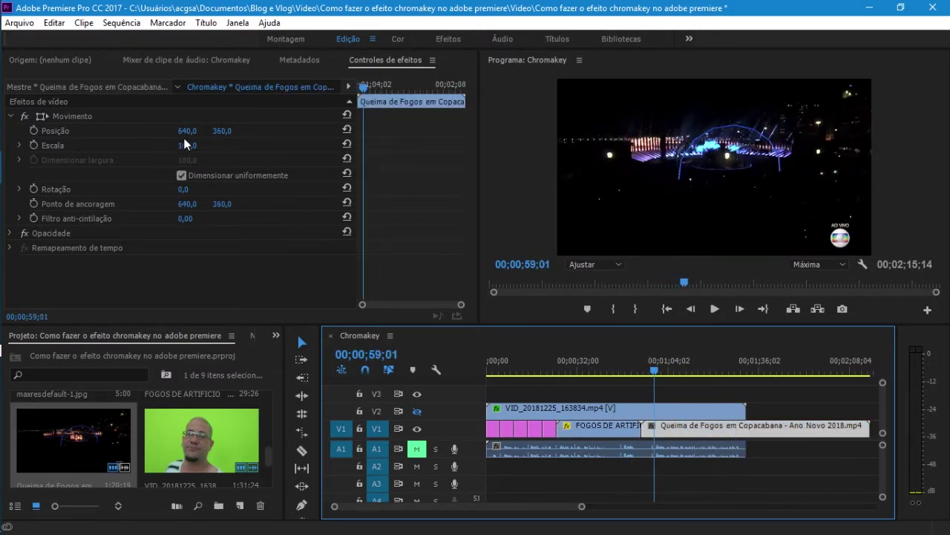
{"action": "left_click_drag", "start_coordinate": [186, 142], "coordinate": [213, 142]}
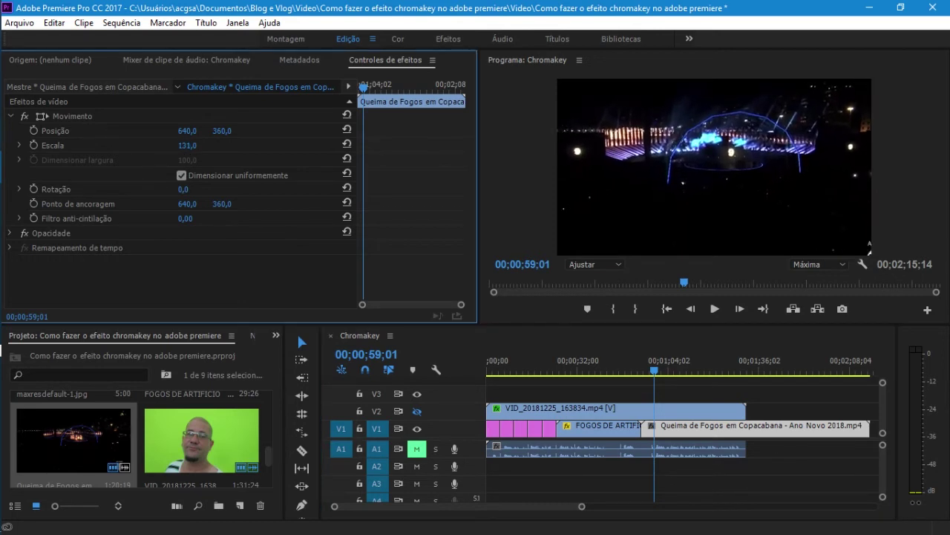
{"action": "left_click_drag", "start_coordinate": [186, 130], "coordinate": [302, 130]}
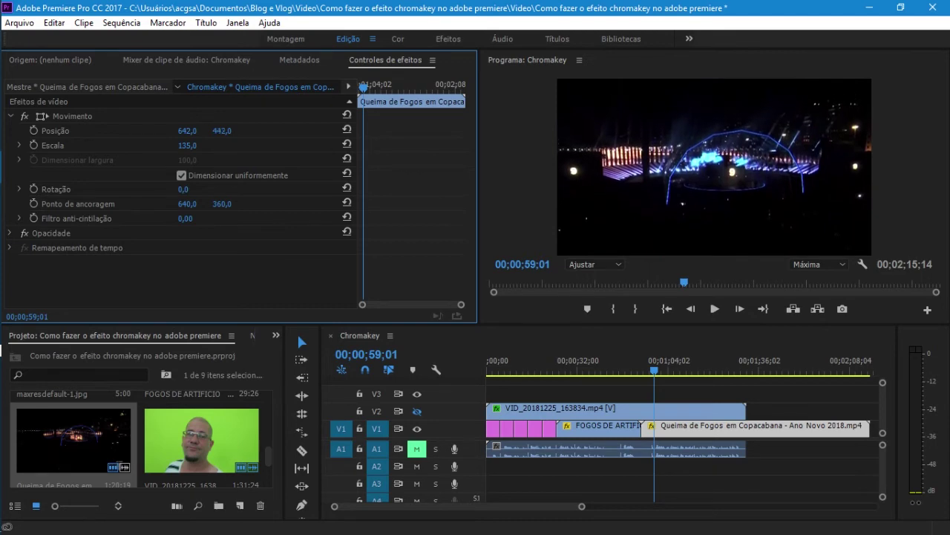
{"action": "mouse_move", "coordinate": [654, 373]}
{"action": "left_mouse_down"}
{"action": "mouse_move", "coordinate": [714, 369]}
{"action": "mouse_move", "coordinate": [677, 374]}
{"action": "left_mouse_up"}
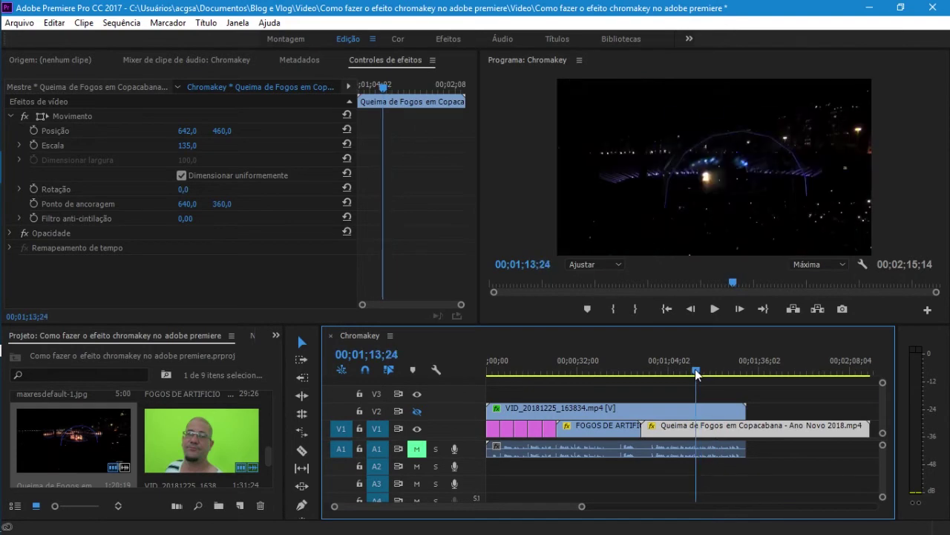
{"action": "left_click", "coordinate": [196, 146]}
{"action": "type", "text": "00"}
{"action": "key", "text": "Return"}
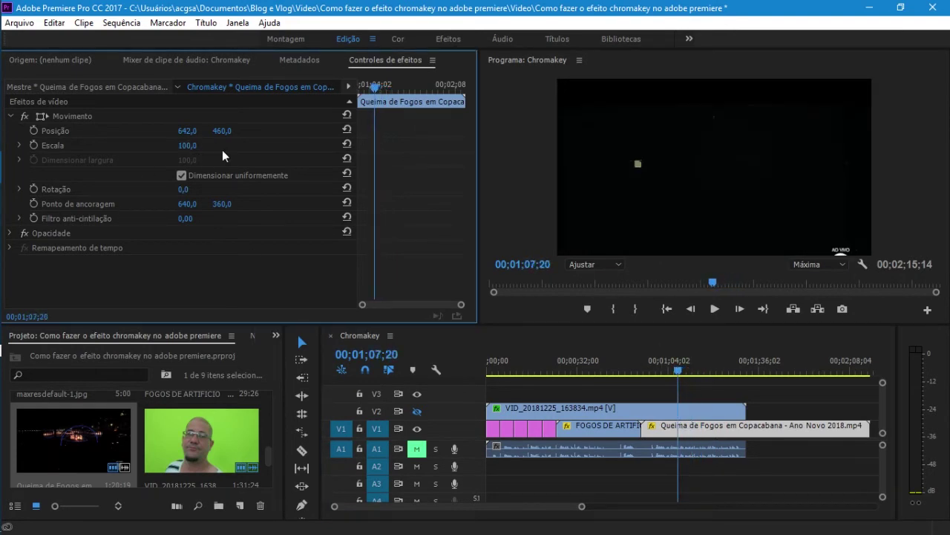
Shift Queima de Fogos up to position 642, 353 and park the playhead at 00;01;15;15.
{"action": "left_click_drag", "start_coordinate": [697, 362], "coordinate": [708, 359]}
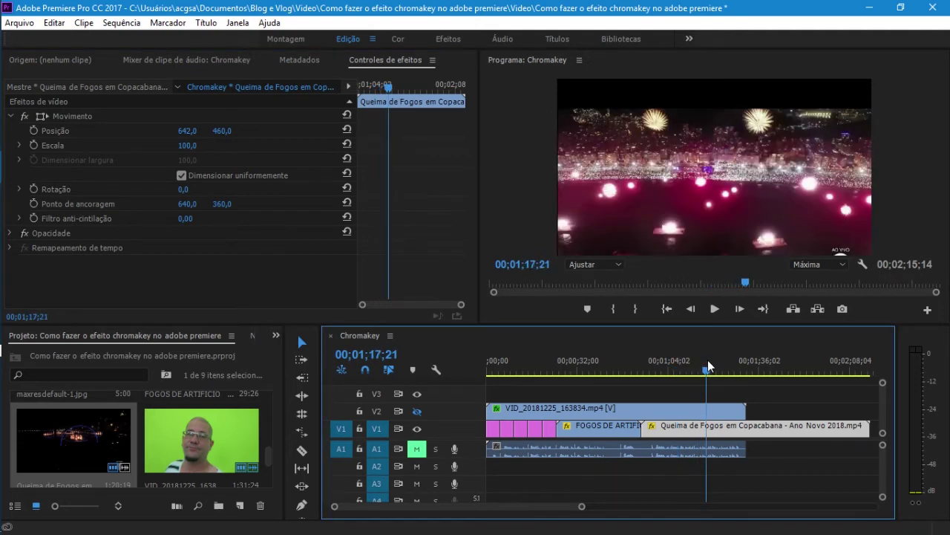
{"action": "left_click_drag", "start_coordinate": [220, 131], "coordinate": [193, 131]}
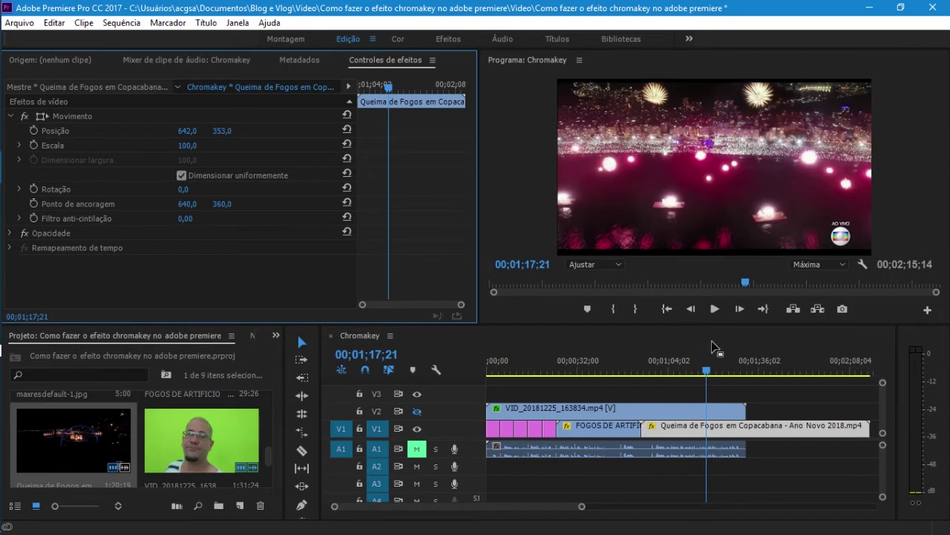
{"action": "left_click_drag", "start_coordinate": [727, 366], "coordinate": [714, 374]}
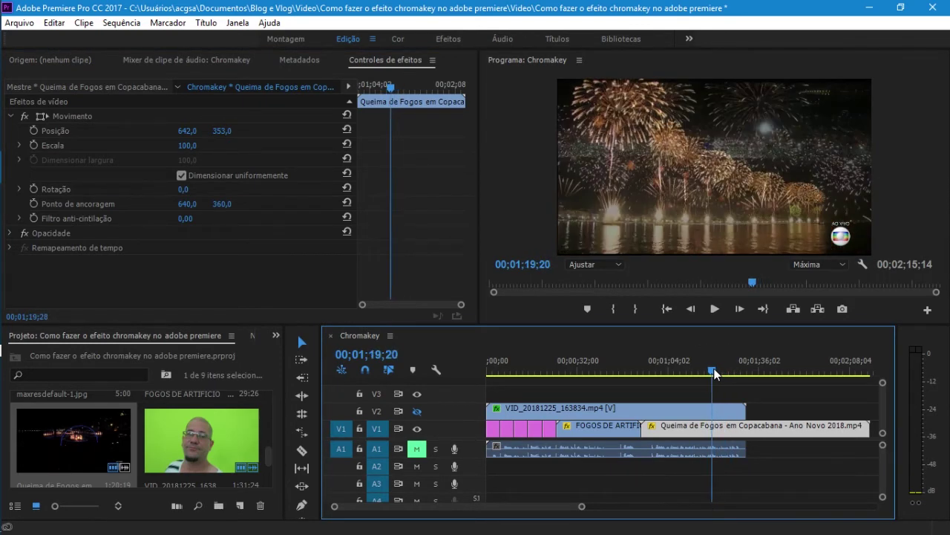
{"action": "left_click_drag", "start_coordinate": [715, 373], "coordinate": [701, 363]}
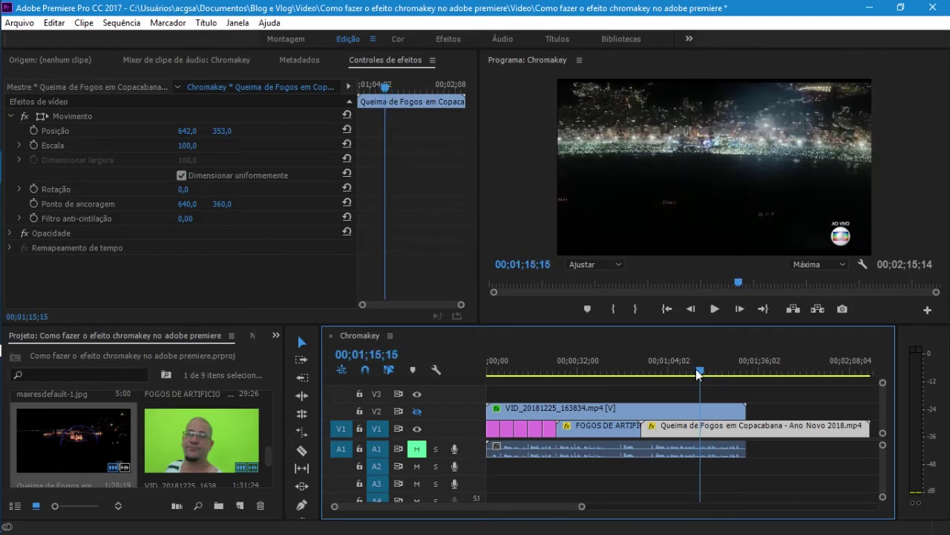
Split the fireworks clip at the playhead with the Razor and delete the opening piece.
{"action": "left_click", "coordinate": [302, 450]}
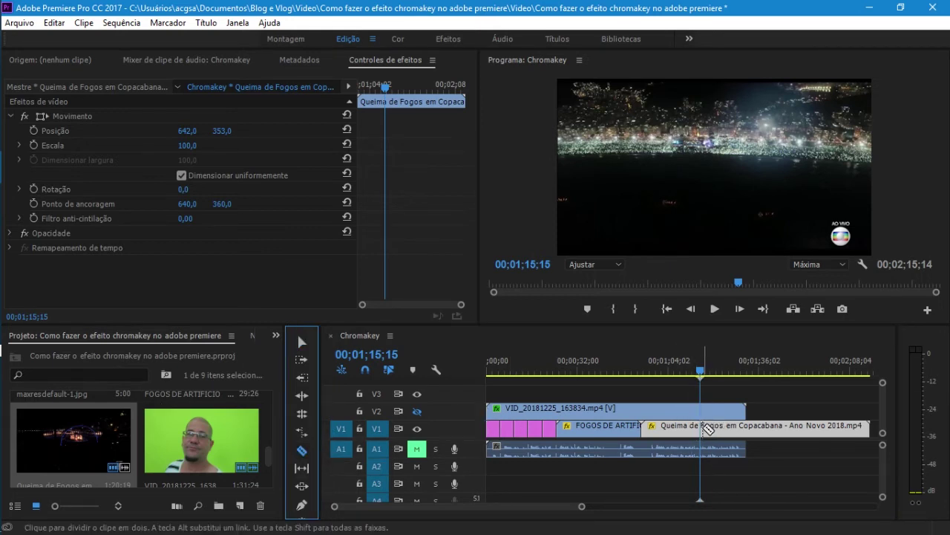
{"action": "left_click", "coordinate": [704, 429]}
{"action": "left_click", "coordinate": [303, 341]}
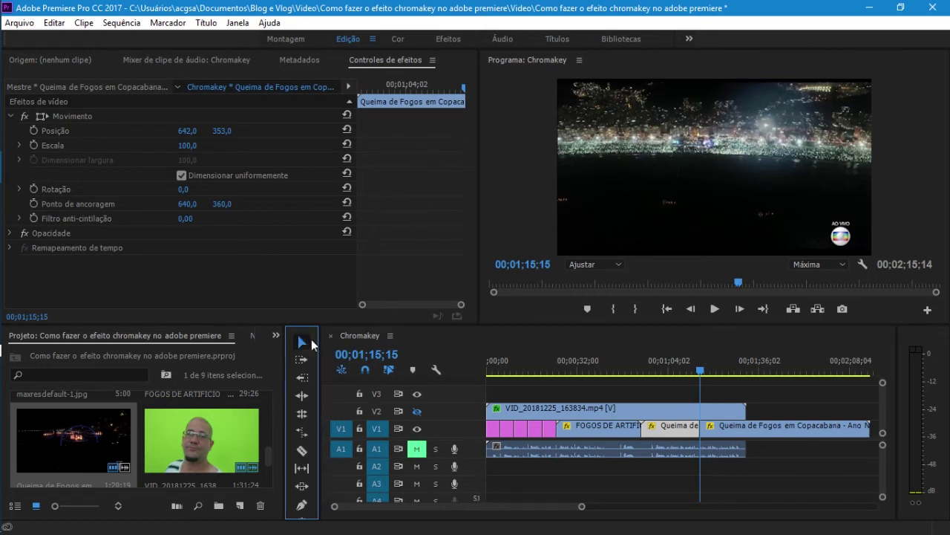
{"action": "left_click", "coordinate": [673, 431]}
{"action": "key", "text": "Delete"}
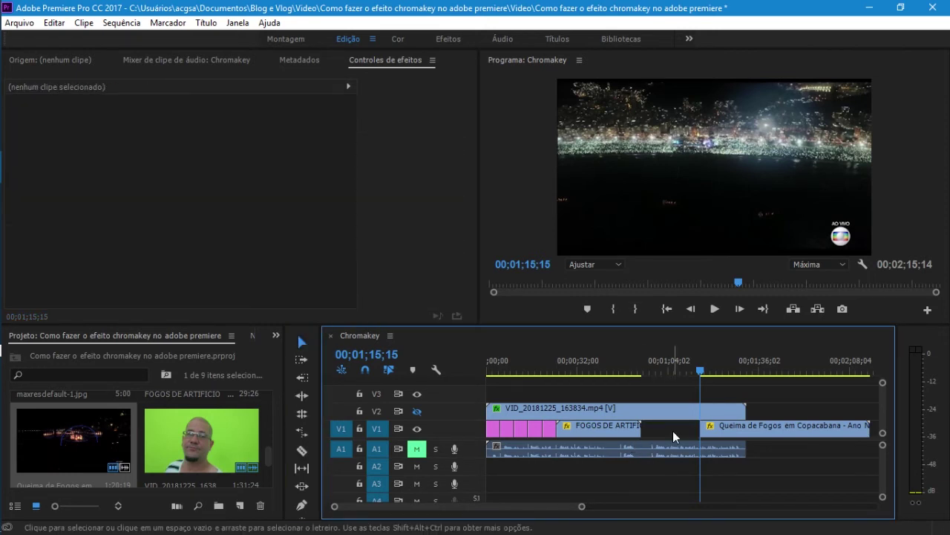
Slide the remaining fireworks clip into the gap and trim its end to match the presenter clip.
{"action": "left_click_drag", "start_coordinate": [749, 438], "coordinate": [687, 439]}
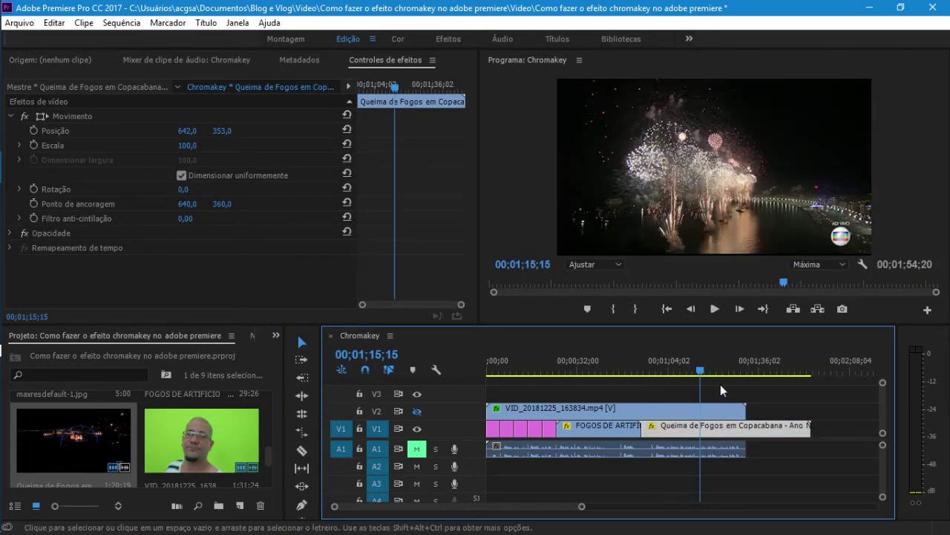
{"action": "left_click_drag", "start_coordinate": [822, 426], "coordinate": [748, 427]}
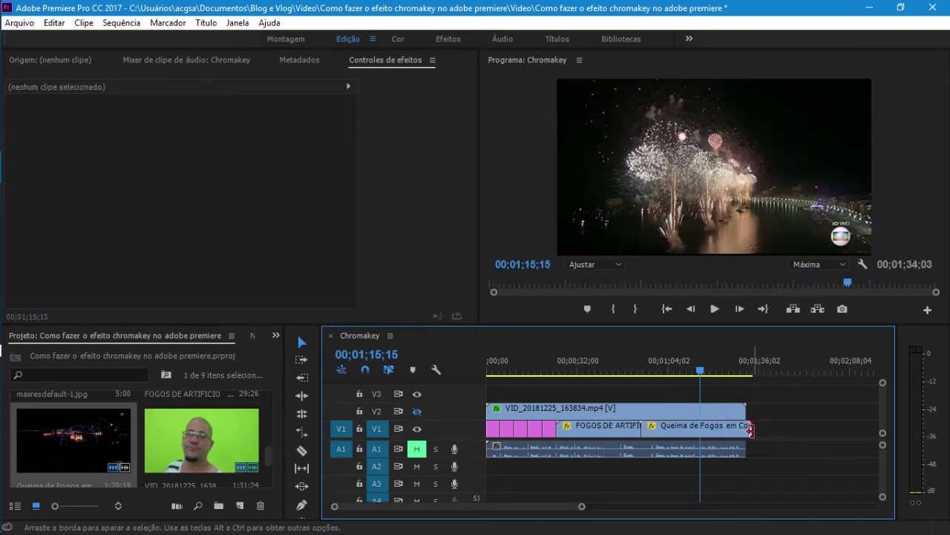
{"action": "left_click_drag", "start_coordinate": [747, 429], "coordinate": [745, 429]}
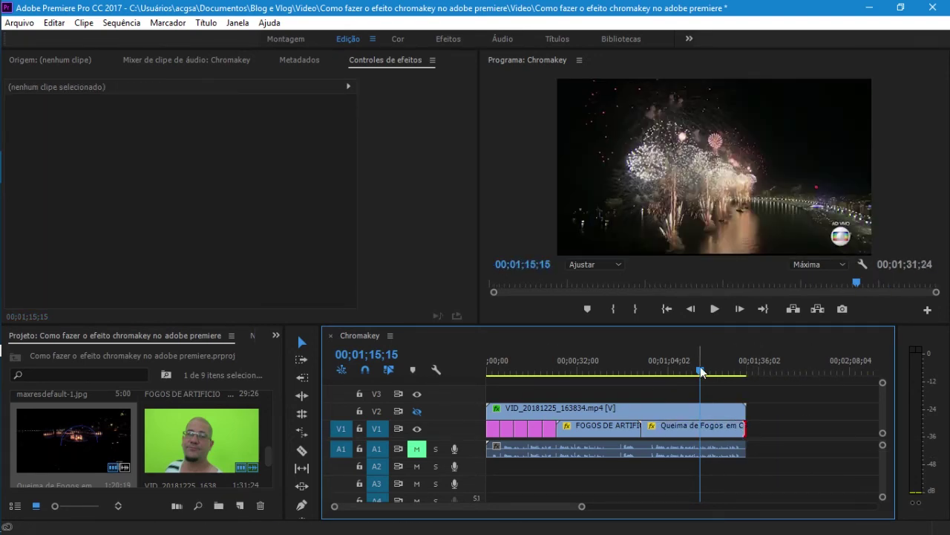
{"action": "mouse_move", "coordinate": [698, 374]}
{"action": "left_mouse_down"}
{"action": "mouse_move", "coordinate": [641, 375]}
{"action": "mouse_move", "coordinate": [649, 370]}
{"action": "left_mouse_up"}
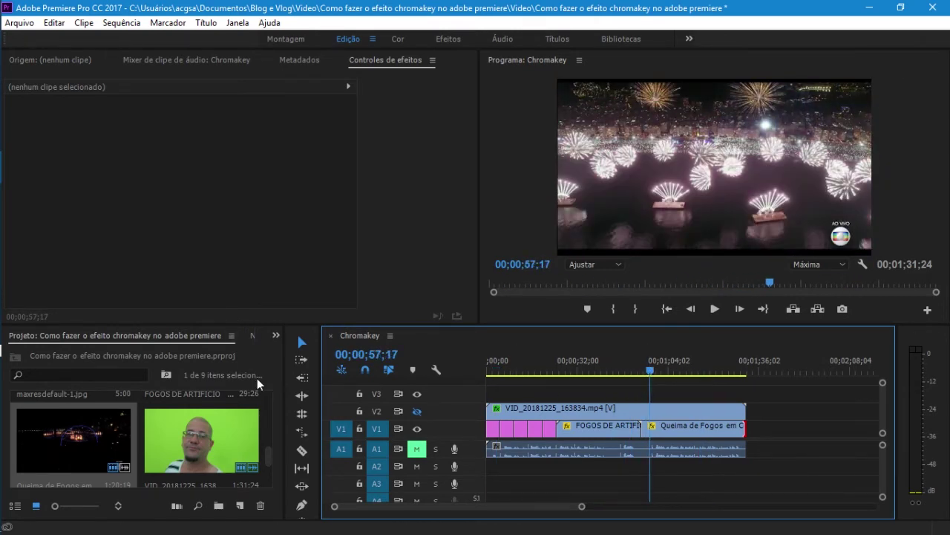
{"action": "left_click", "coordinate": [686, 428]}
Set the fireworks clip's Scale to 133 and Position to 735, 449.
{"action": "left_click_drag", "start_coordinate": [185, 146], "coordinate": [202, 147]}
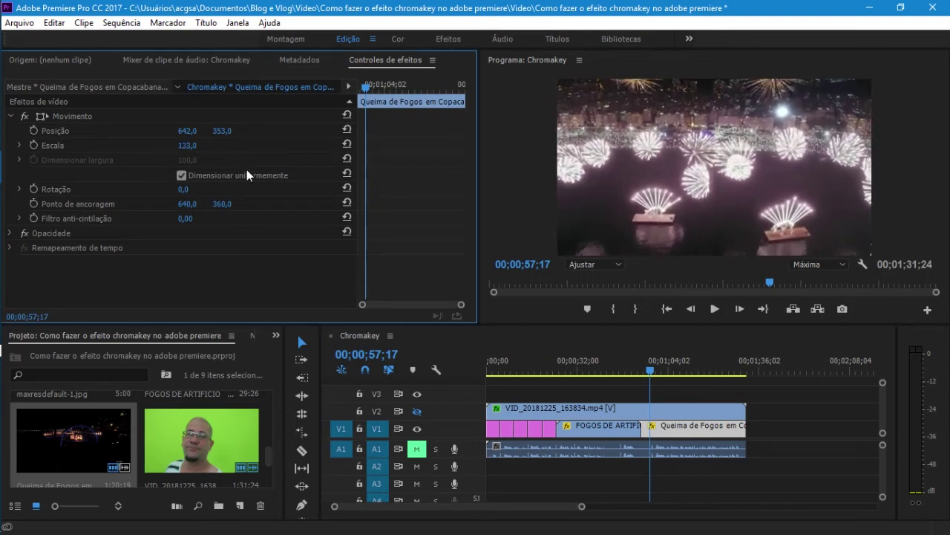
{"action": "left_click_drag", "start_coordinate": [189, 131], "coordinate": [289, 130]}
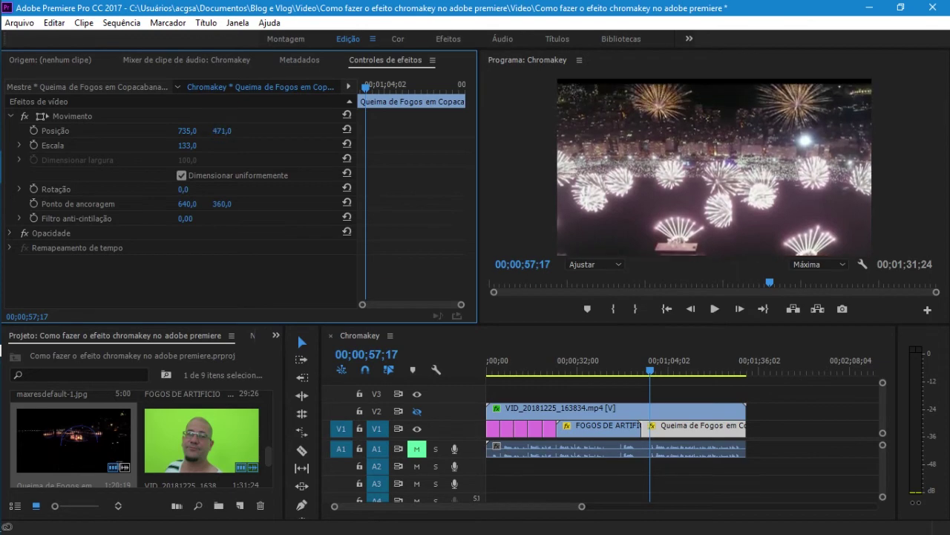
{"action": "left_click_drag", "start_coordinate": [222, 131], "coordinate": [219, 130]}
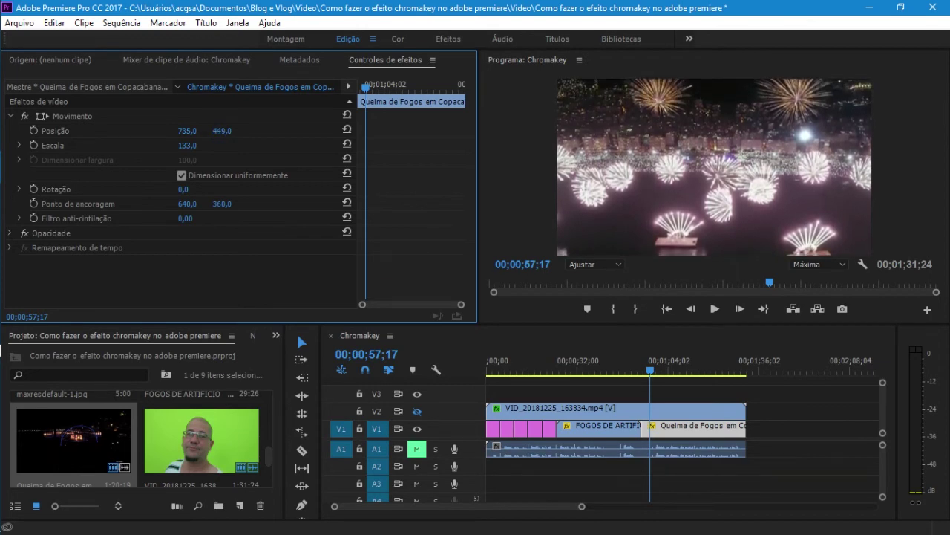
Cut out a short fireworks stretch on V1, close the gap, and re-enable track V2.
{"action": "mouse_move", "coordinate": [652, 365]}
{"action": "left_mouse_down"}
{"action": "mouse_move", "coordinate": [756, 363]}
{"action": "mouse_move", "coordinate": [682, 373]}
{"action": "left_mouse_up"}
{"action": "left_click", "coordinate": [301, 450]}
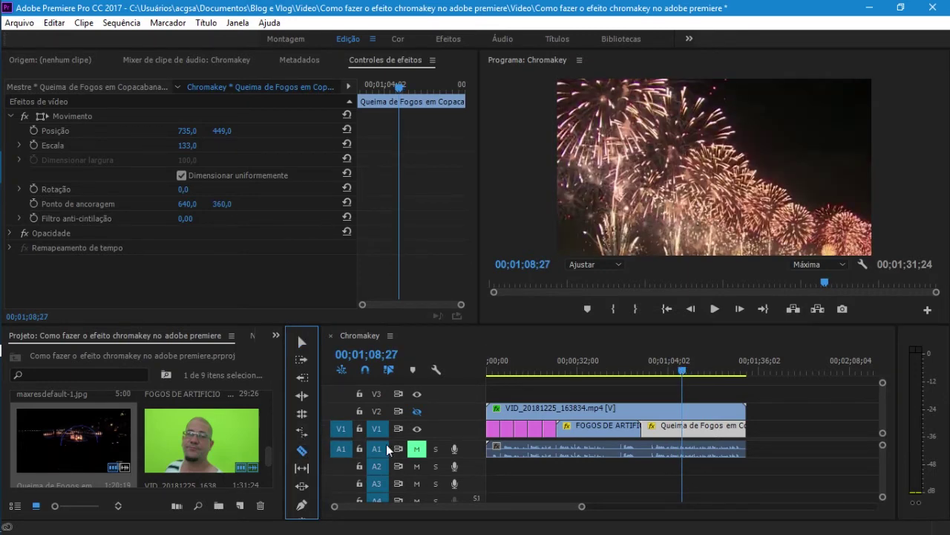
{"action": "left_click", "coordinate": [683, 428]}
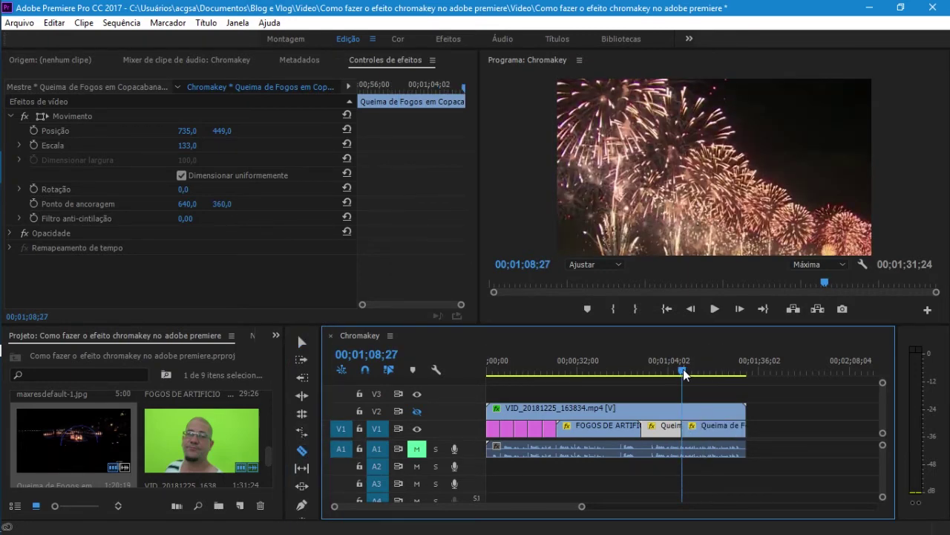
{"action": "left_click_drag", "start_coordinate": [684, 368], "coordinate": [693, 365]}
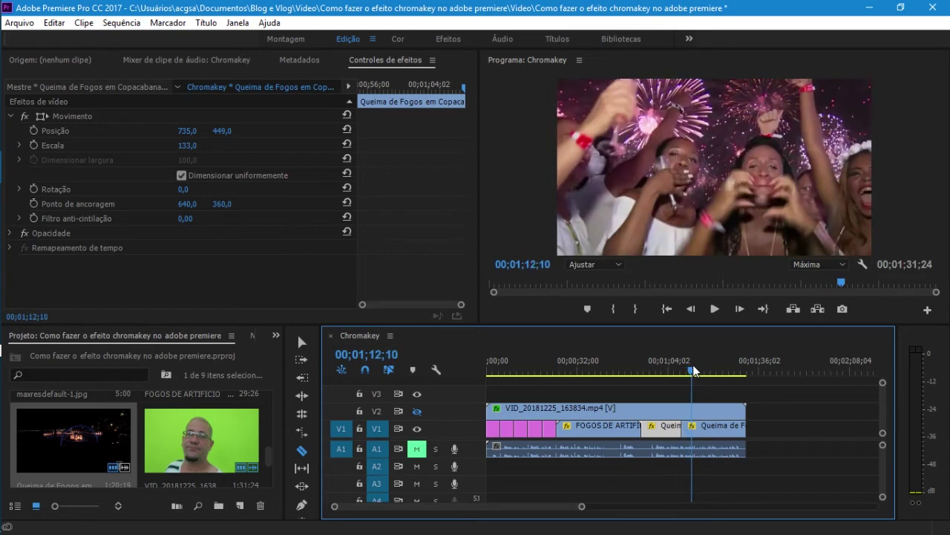
{"action": "left_click_drag", "start_coordinate": [693, 365], "coordinate": [697, 365]}
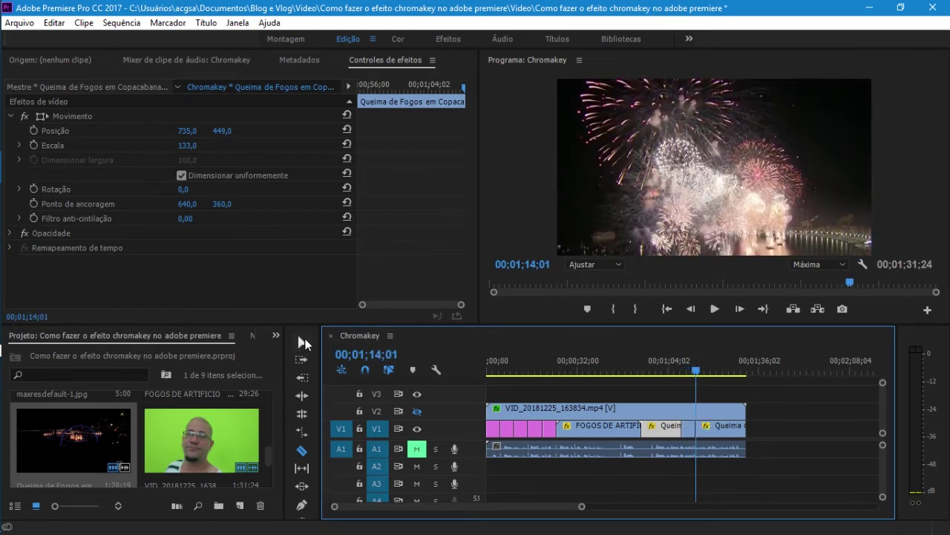
{"action": "left_click", "coordinate": [303, 343]}
{"action": "left_click", "coordinate": [689, 435]}
{"action": "key", "text": "Delete"}
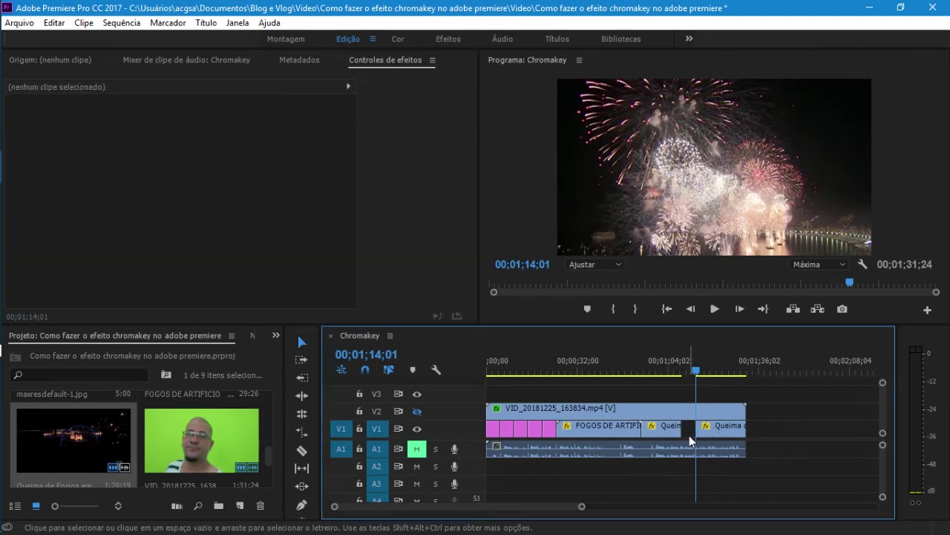
{"action": "mouse_move", "coordinate": [718, 429]}
{"action": "left_mouse_down"}
{"action": "mouse_move", "coordinate": [706, 429]}
{"action": "mouse_move", "coordinate": [750, 426]}
{"action": "left_mouse_up"}
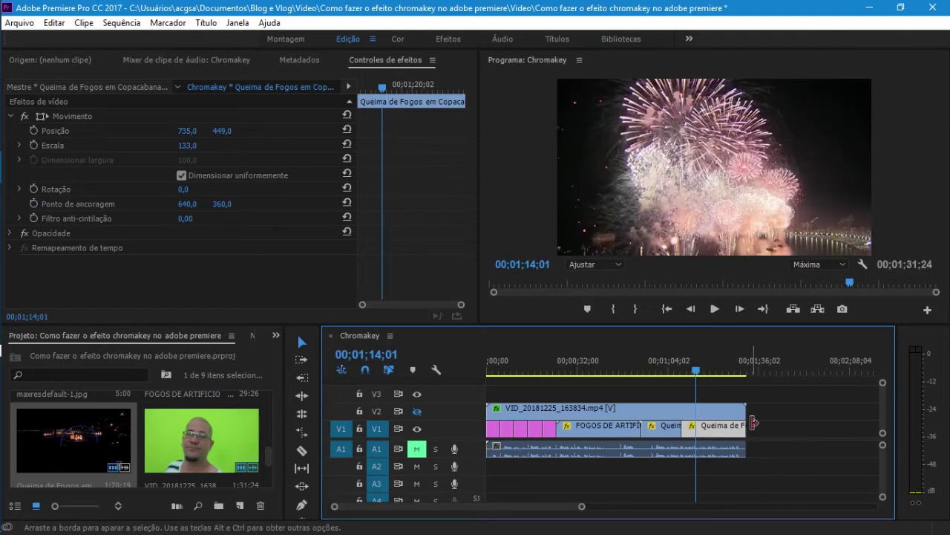
{"action": "mouse_move", "coordinate": [697, 375]}
{"action": "left_mouse_down"}
{"action": "mouse_move", "coordinate": [740, 376]}
{"action": "mouse_move", "coordinate": [478, 389]}
{"action": "left_mouse_up"}
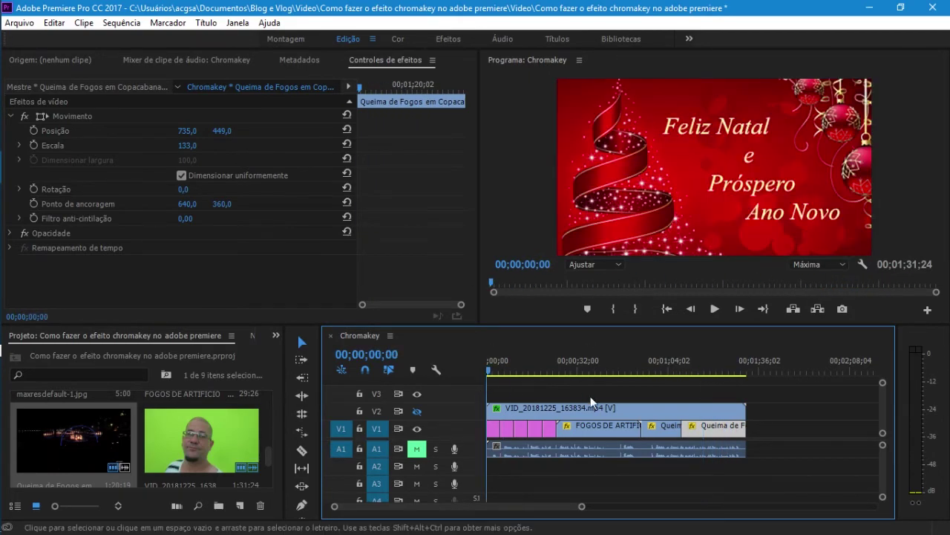
{"action": "left_click", "coordinate": [417, 410]}
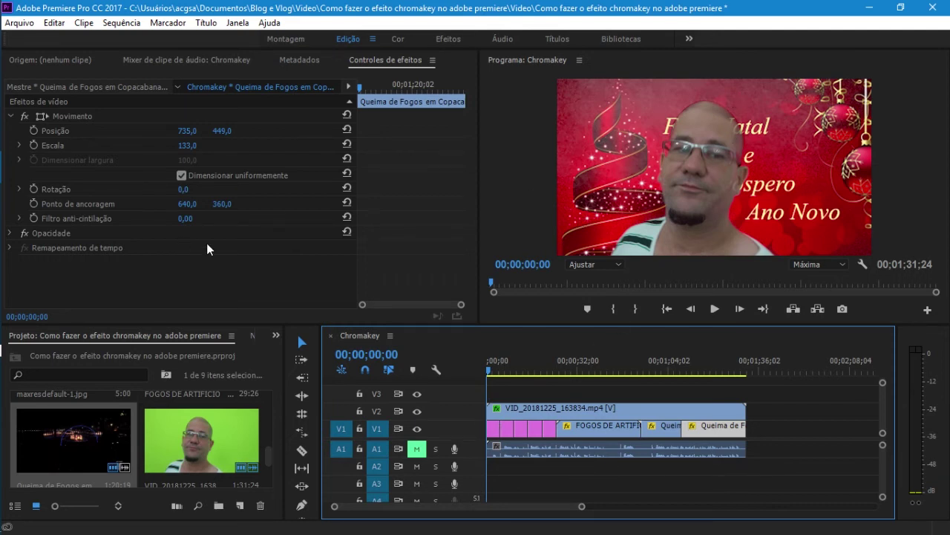
Select the VID_20181225 presenter clip and bring up its Ultra Key preset list.
{"action": "left_click", "coordinate": [540, 410]}
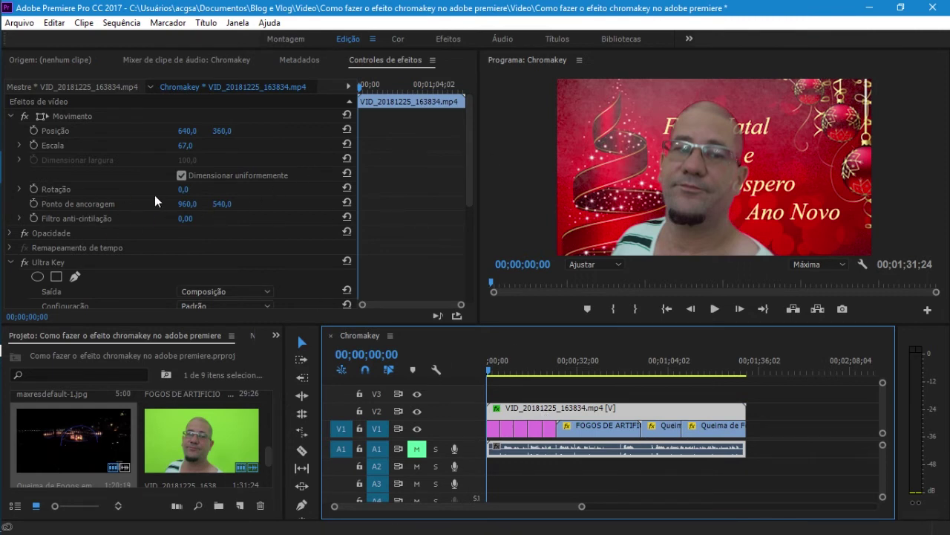
{"action": "scroll", "coordinate": [430, 194], "scroll_direction": "down", "scroll_amount": 2}
{"action": "scroll", "coordinate": [411, 203], "scroll_direction": "down", "scroll_amount": 3}
{"action": "scroll", "coordinate": [408, 201], "scroll_direction": "down", "scroll_amount": 3}
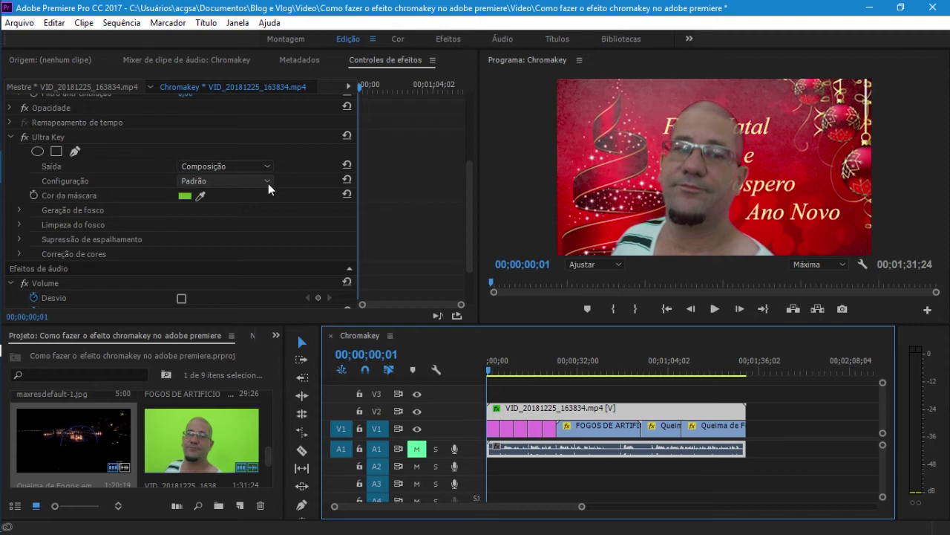
{"action": "left_click", "coordinate": [267, 181]}
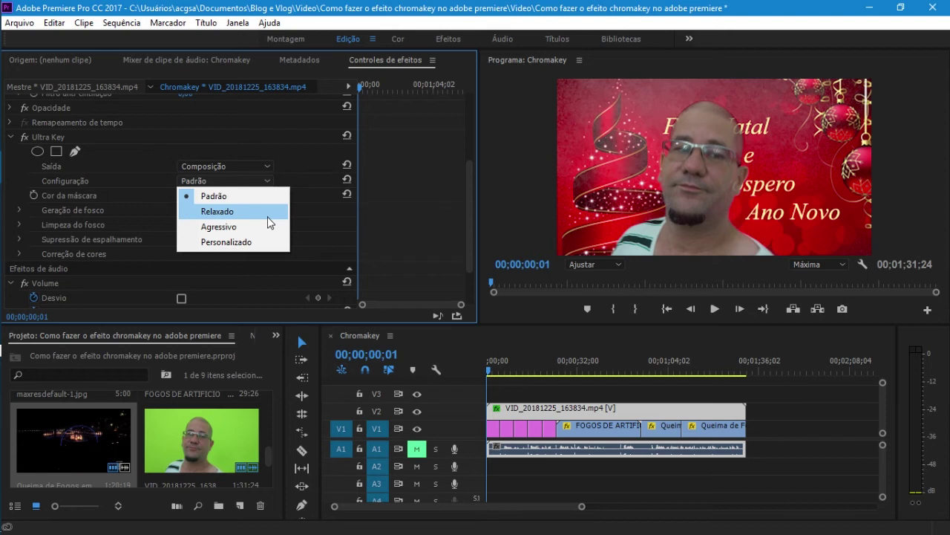
Preview the Relaxado Ultra Key preset, then switch Configuração to Agressivo.
{"action": "left_click", "coordinate": [269, 211]}
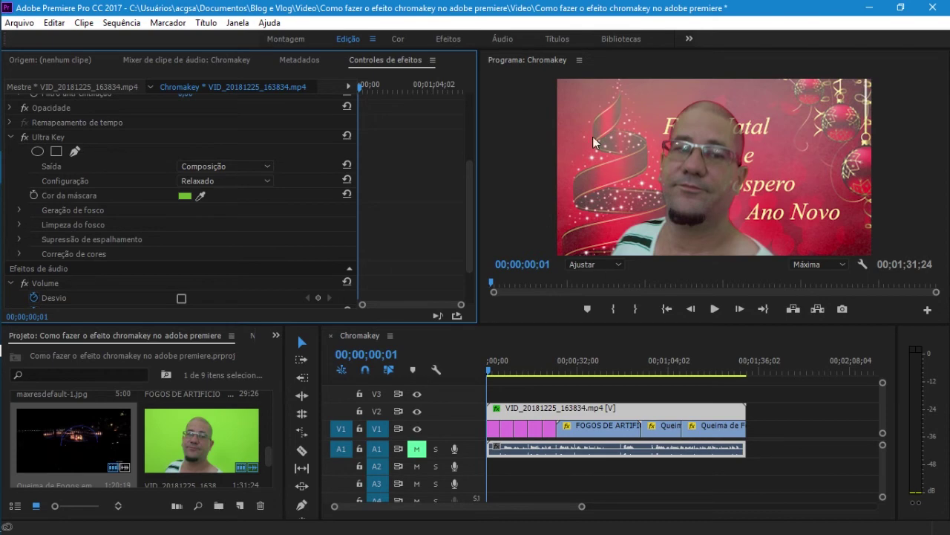
{"action": "left_click_drag", "start_coordinate": [496, 368], "coordinate": [747, 375]}
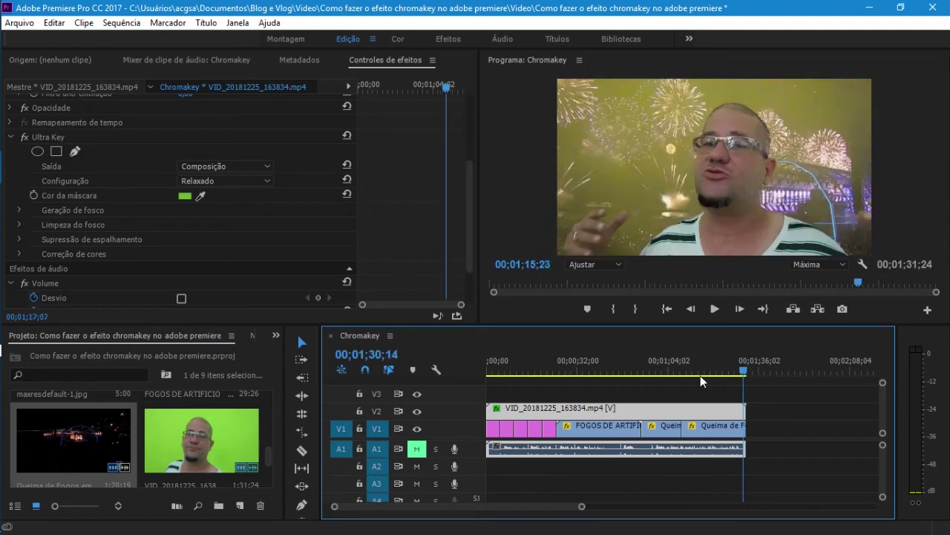
{"action": "left_click_drag", "start_coordinate": [599, 374], "coordinate": [487, 375]}
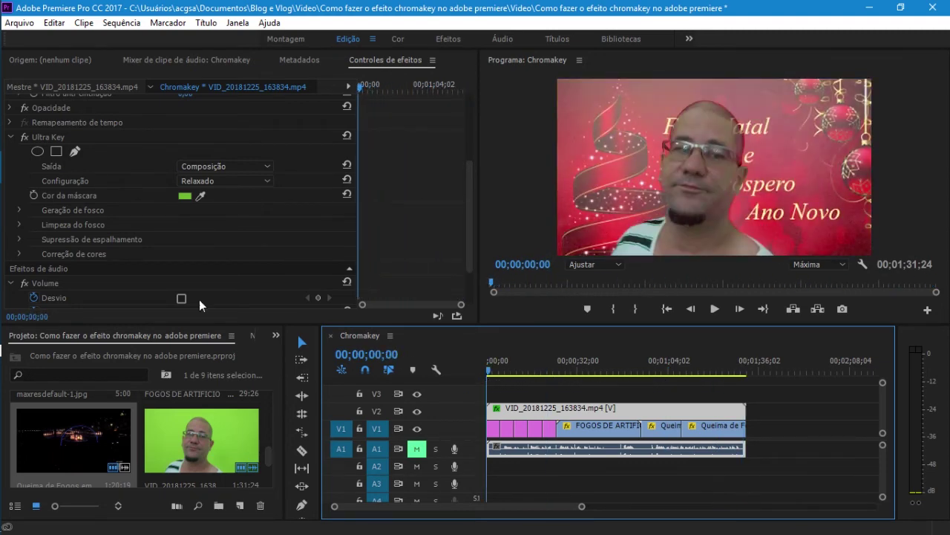
{"action": "left_click", "coordinate": [197, 181]}
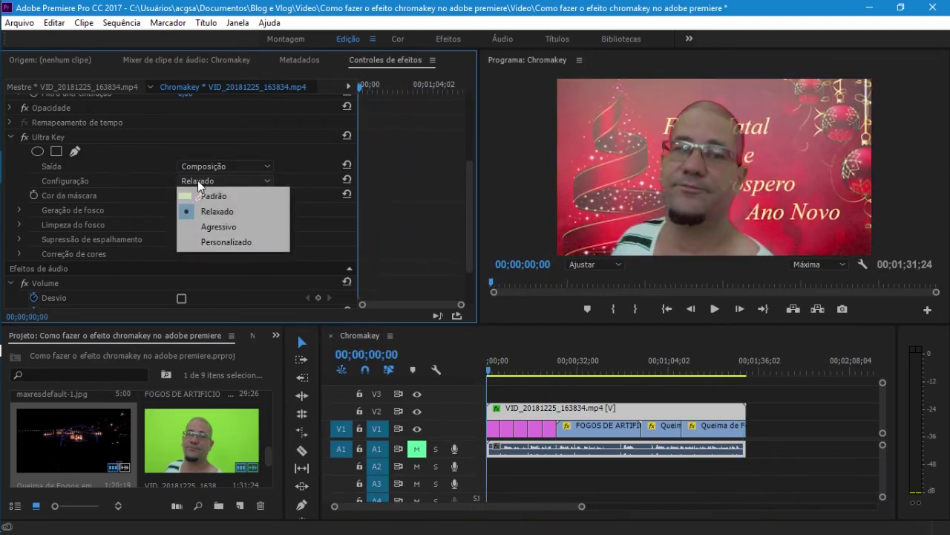
{"action": "left_click", "coordinate": [245, 228]}
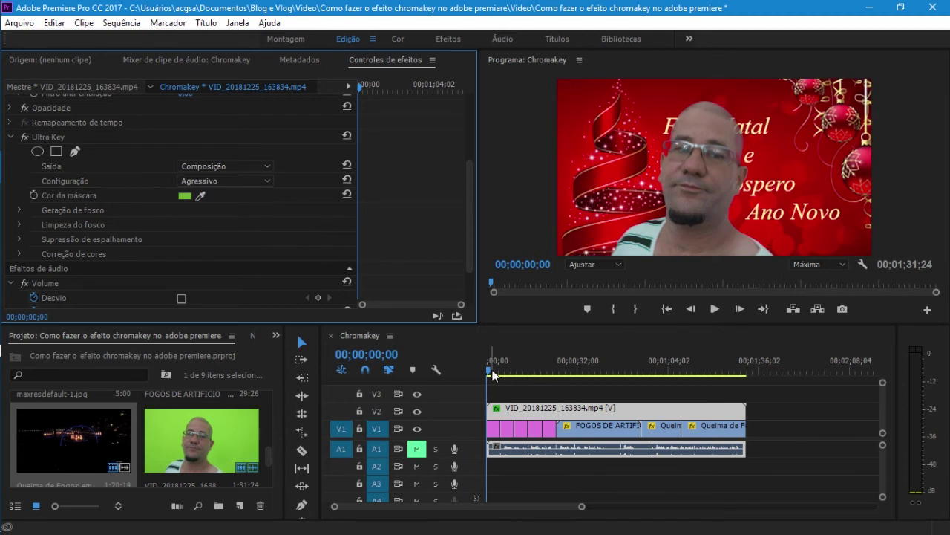
{"action": "left_click_drag", "start_coordinate": [490, 374], "coordinate": [500, 373]}
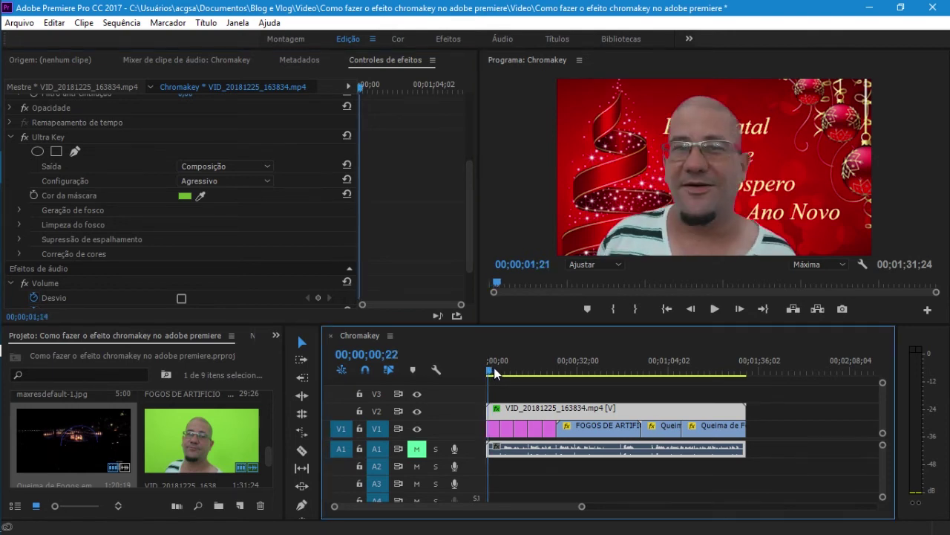
{"action": "left_click_drag", "start_coordinate": [500, 372], "coordinate": [680, 344]}
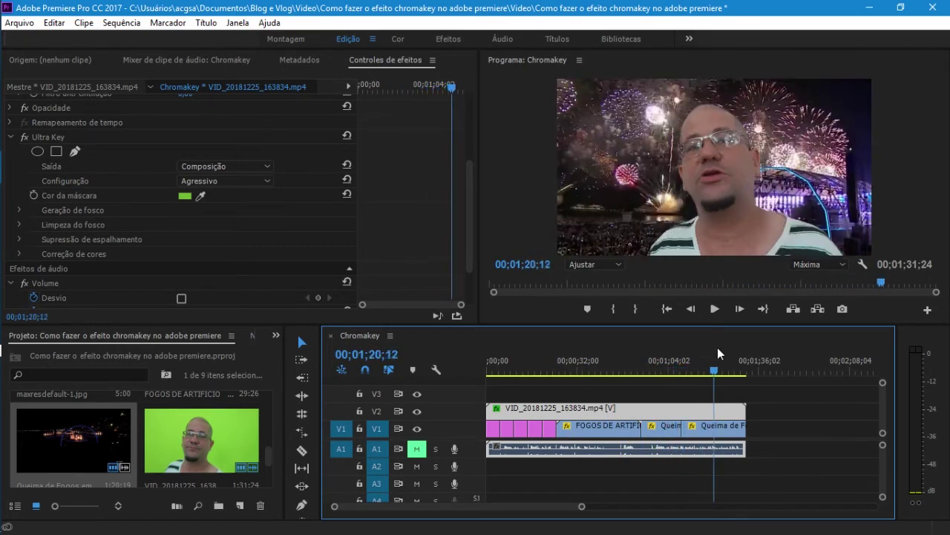
{"action": "left_click_drag", "start_coordinate": [681, 344], "coordinate": [713, 347]}
{"action": "left_click_drag", "start_coordinate": [577, 360], "coordinate": [493, 376]}
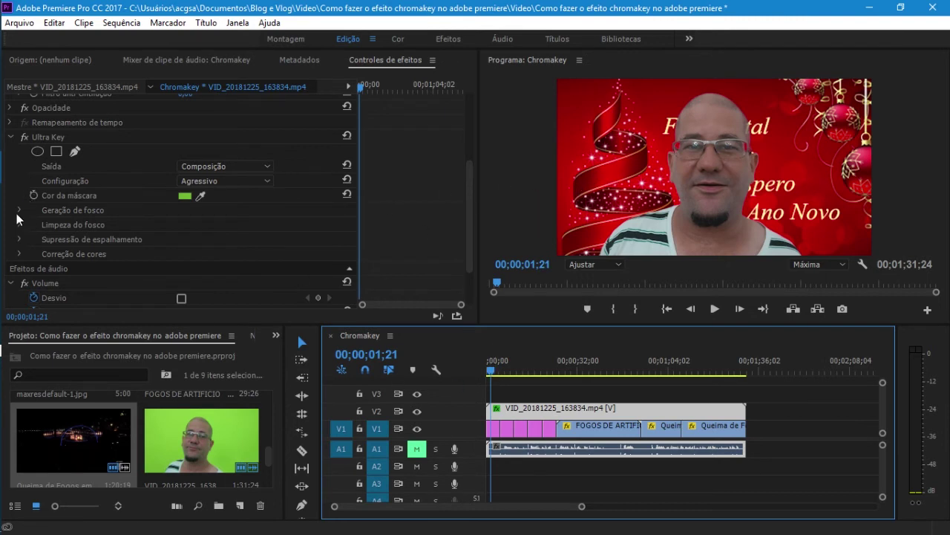
{"action": "left_click", "coordinate": [11, 282]}
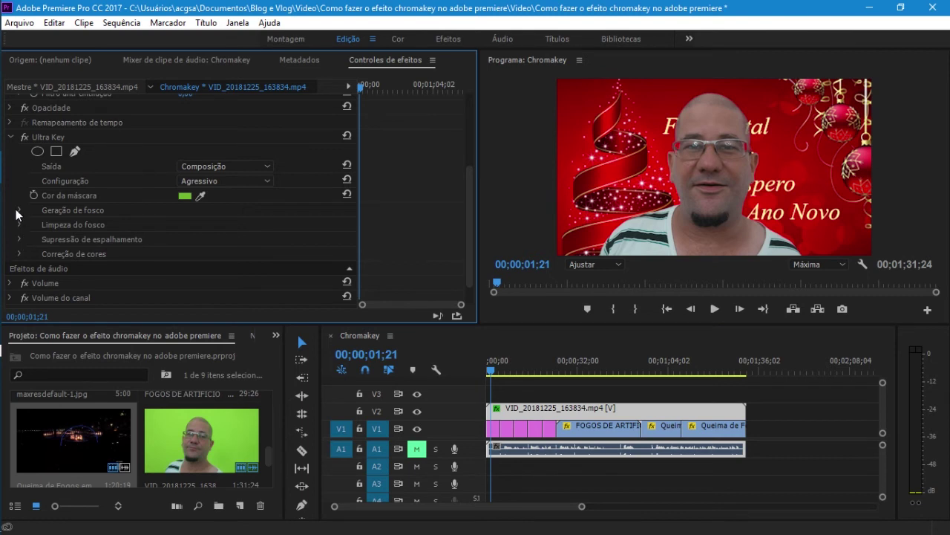
Expand Geração de fosco, lower Transparência, and return Realce to its default 10.
{"action": "left_click", "coordinate": [18, 210]}
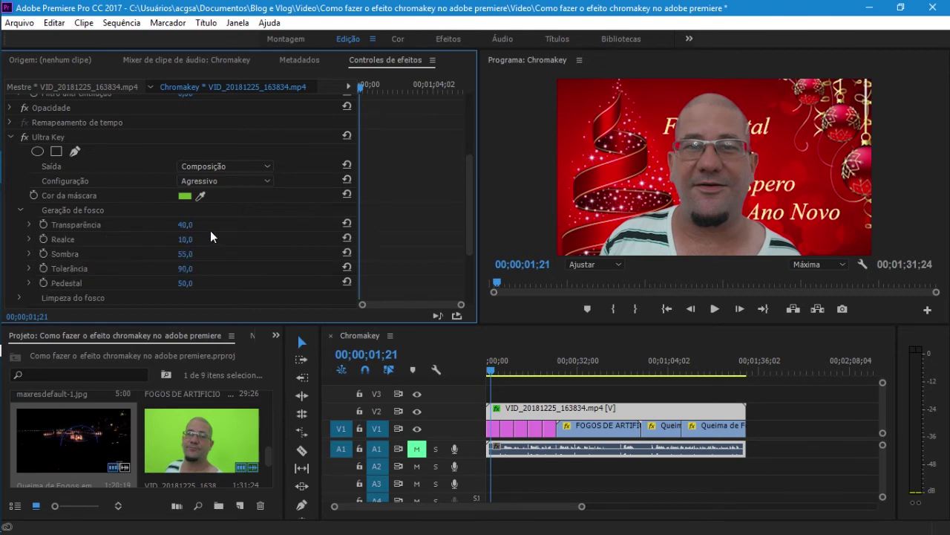
{"action": "mouse_move", "coordinate": [191, 229]}
{"action": "left_mouse_down"}
{"action": "mouse_move", "coordinate": [167, 224]}
{"action": "mouse_move", "coordinate": [196, 226]}
{"action": "left_mouse_up"}
{"action": "left_click_drag", "start_coordinate": [184, 239], "coordinate": [179, 239]}
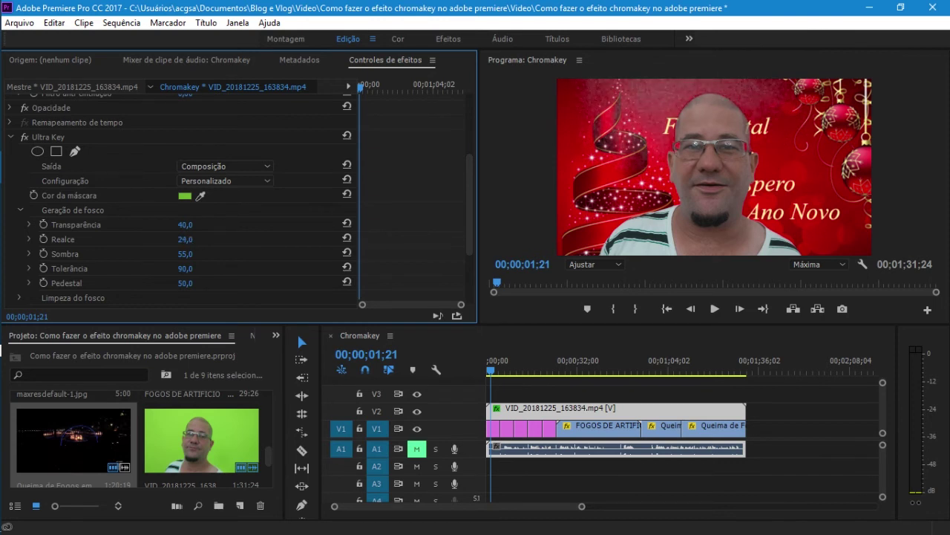
{"action": "left_click_drag", "start_coordinate": [184, 239], "coordinate": [346, 238]}
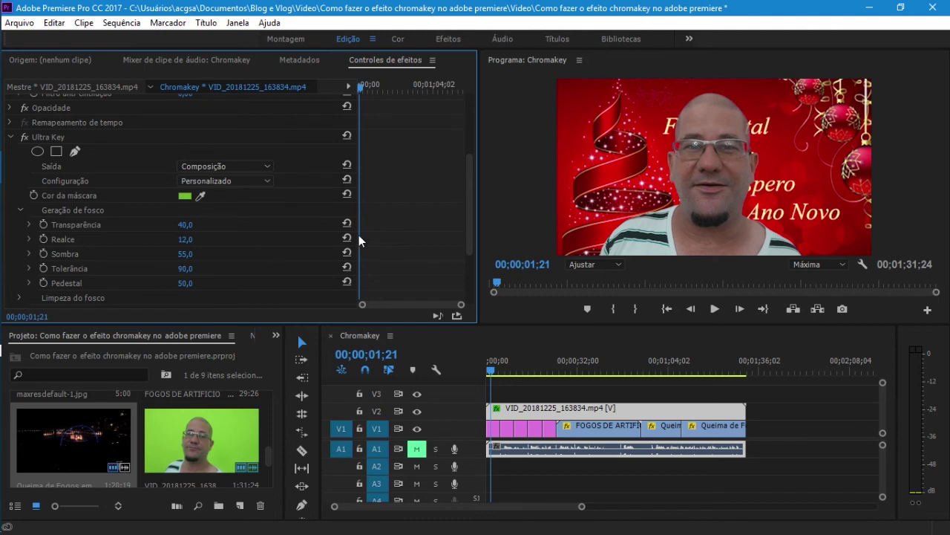
{"action": "left_click", "coordinate": [347, 239]}
Set Ultra Key Sombra to 100, Tolerância to 93 and Pedestal to 77.
{"action": "mouse_move", "coordinate": [184, 253]}
{"action": "left_mouse_down"}
{"action": "mouse_move", "coordinate": [195, 254]}
{"action": "mouse_move", "coordinate": [173, 253]}
{"action": "left_mouse_up"}
{"action": "left_click_drag", "start_coordinate": [185, 254], "coordinate": [194, 253]}
{"action": "mouse_move", "coordinate": [185, 268]}
{"action": "left_mouse_down"}
{"action": "mouse_move", "coordinate": [175, 268]}
{"action": "mouse_move", "coordinate": [183, 268]}
{"action": "mouse_move", "coordinate": [178, 283]}
{"action": "left_mouse_up"}
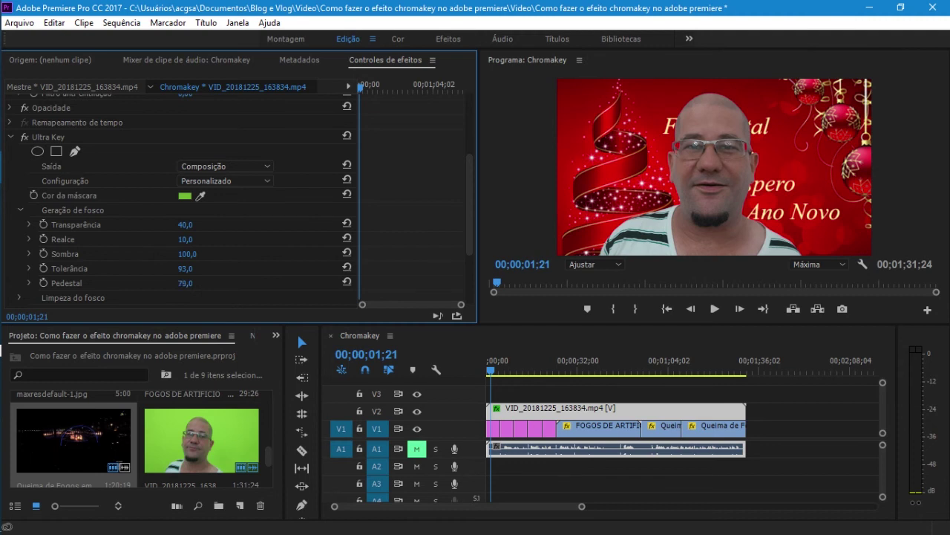
{"action": "left_click_drag", "start_coordinate": [184, 283], "coordinate": [187, 283]}
{"action": "left_click", "coordinate": [495, 368]}
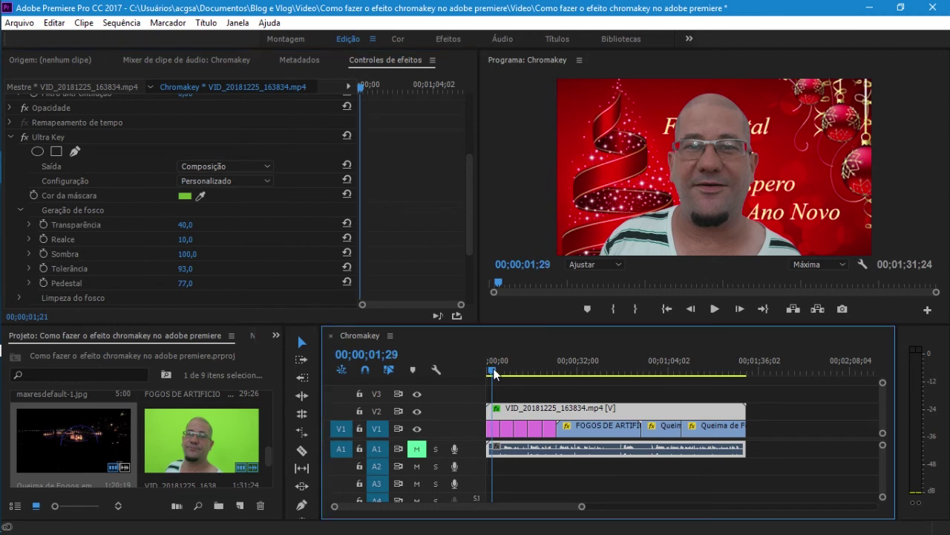
{"action": "left_click_drag", "start_coordinate": [495, 369], "coordinate": [706, 325]}
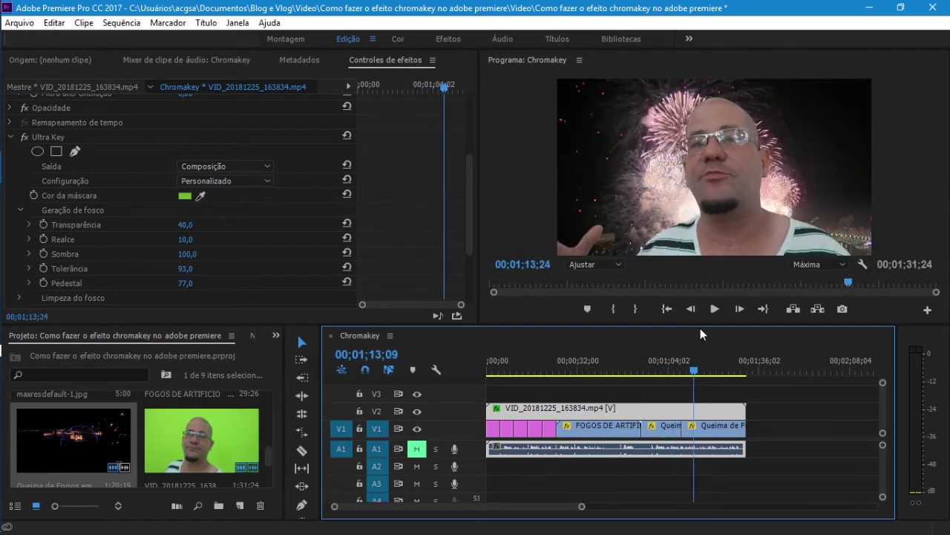
{"action": "mouse_move", "coordinate": [705, 327]}
{"action": "left_mouse_down"}
{"action": "mouse_move", "coordinate": [692, 336]}
{"action": "mouse_move", "coordinate": [709, 340]}
{"action": "left_mouse_up"}
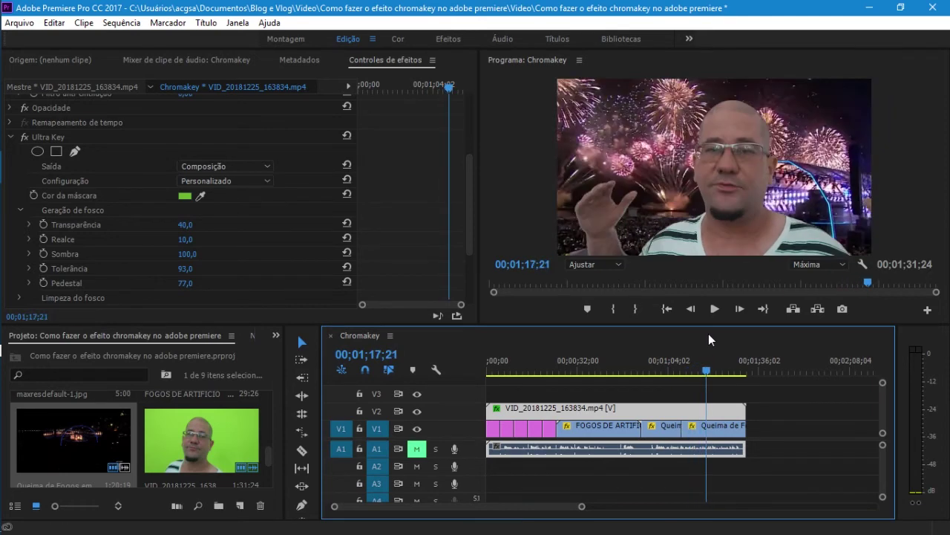
{"action": "mouse_move", "coordinate": [709, 340]}
{"action": "left_mouse_down"}
{"action": "mouse_move", "coordinate": [724, 339]}
{"action": "mouse_move", "coordinate": [492, 380]}
{"action": "left_mouse_up"}
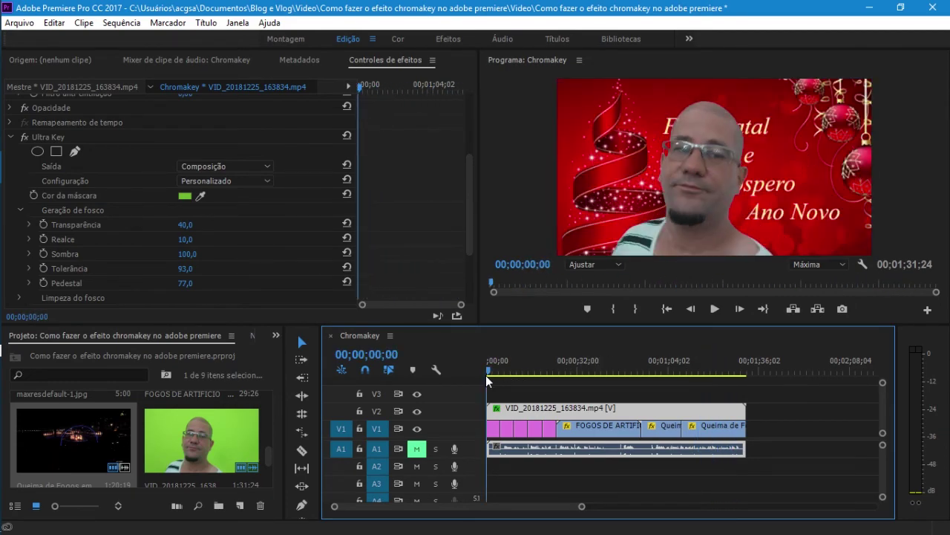
{"action": "left_click_drag", "start_coordinate": [492, 380], "coordinate": [490, 379]}
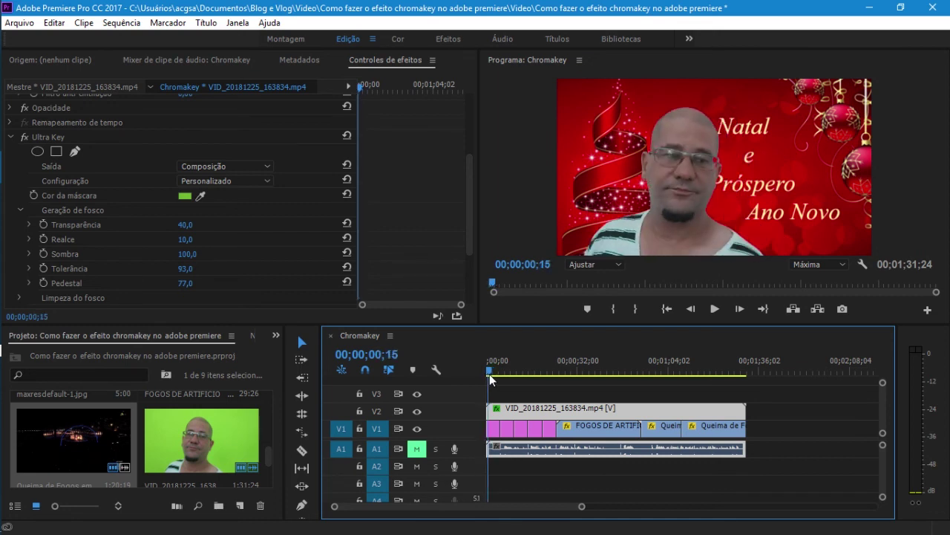
{"action": "left_click_drag", "start_coordinate": [490, 379], "coordinate": [493, 377]}
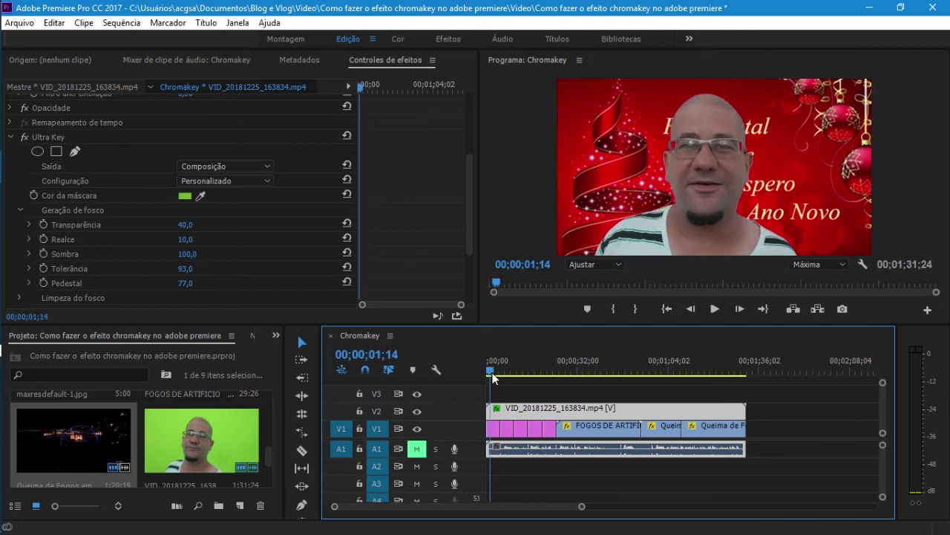
{"action": "left_click", "coordinate": [19, 207]}
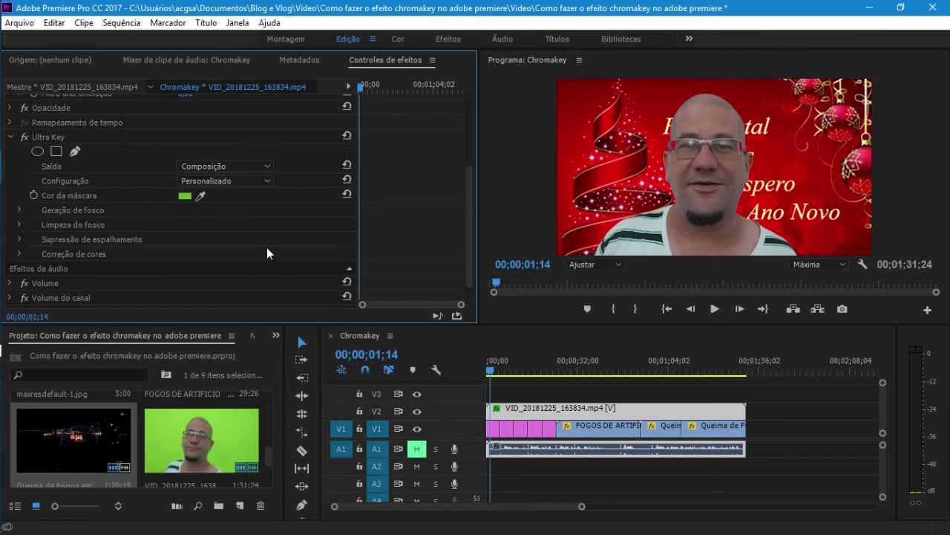
{"action": "left_click", "coordinate": [19, 254]}
{"action": "scroll", "coordinate": [403, 269], "scroll_direction": "down", "scroll_amount": 3}
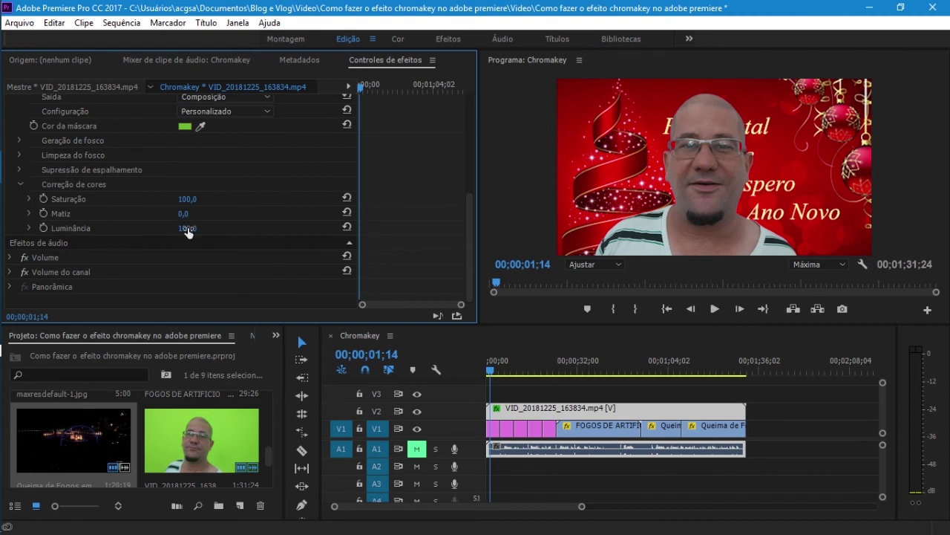
{"action": "left_click", "coordinate": [183, 213]}
{"action": "type", "text": "20"}
{"action": "key", "text": "Return"}
{"action": "mouse_move", "coordinate": [185, 213]}
{"action": "left_mouse_down"}
{"action": "mouse_move", "coordinate": [173, 213]}
{"action": "mouse_move", "coordinate": [215, 213]}
{"action": "left_mouse_up"}
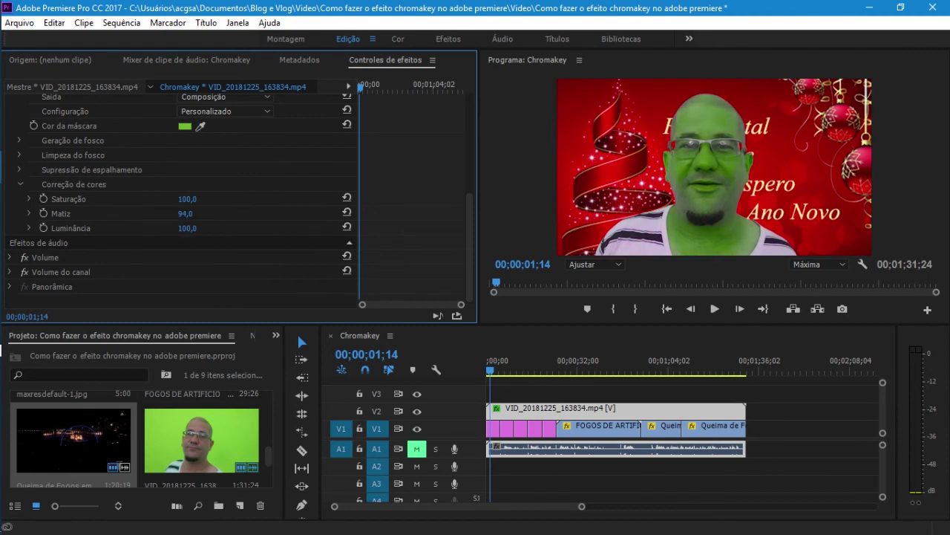
{"action": "left_click", "coordinate": [346, 213]}
{"action": "mouse_move", "coordinate": [186, 201]}
{"action": "left_mouse_down"}
{"action": "mouse_move", "coordinate": [198, 228]}
{"action": "mouse_move", "coordinate": [413, 228]}
{"action": "left_mouse_up"}
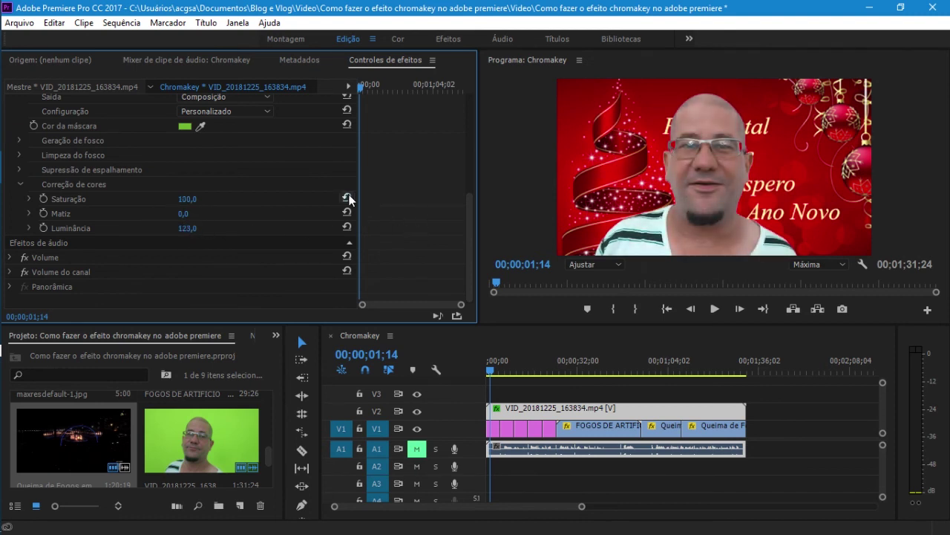
{"action": "left_click", "coordinate": [347, 227]}
{"action": "scroll", "coordinate": [282, 201], "scroll_direction": "up", "scroll_amount": 1}
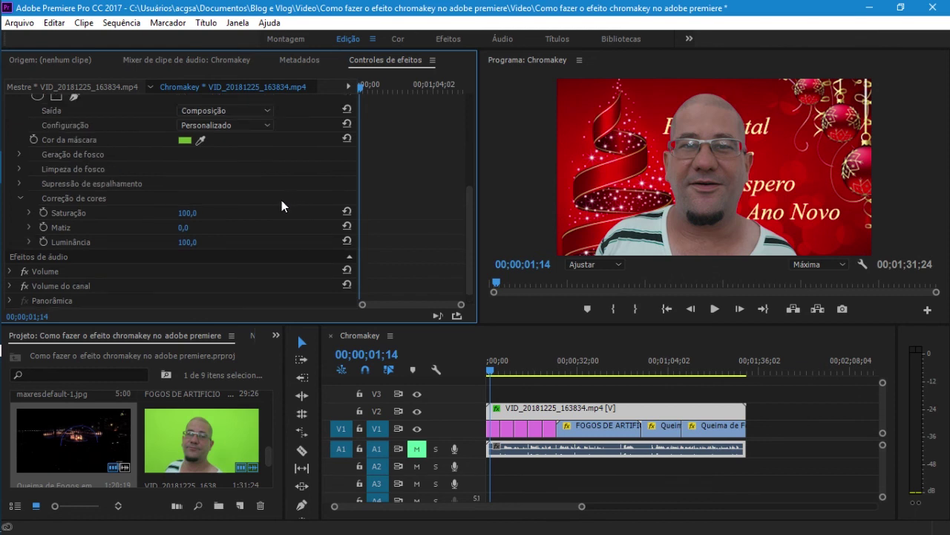
{"action": "left_click", "coordinate": [20, 197]}
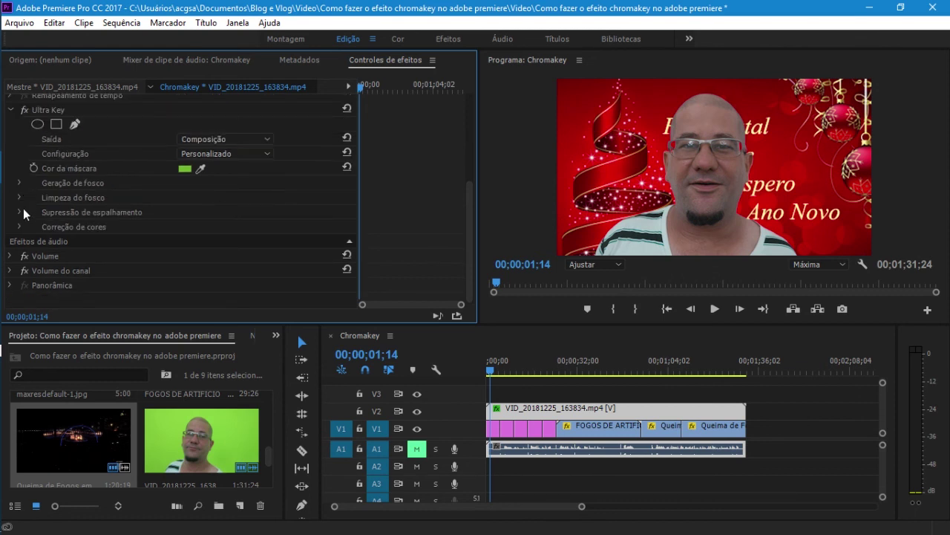
{"action": "left_click", "coordinate": [20, 214]}
{"action": "left_click", "coordinate": [185, 226]}
{"action": "type", "text": "0"}
{"action": "key", "text": "Return"}
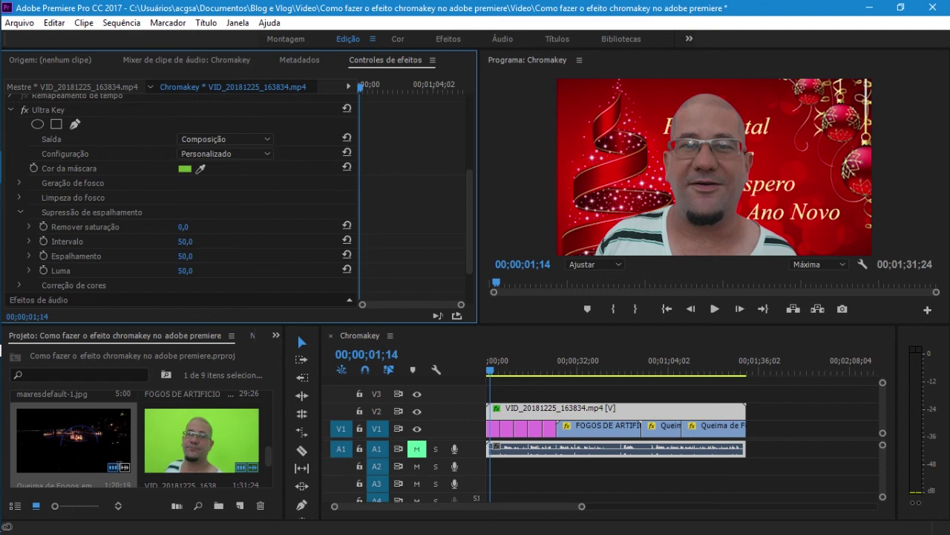
{"action": "left_click_drag", "start_coordinate": [185, 226], "coordinate": [210, 227]}
{"action": "mouse_move", "coordinate": [185, 242]}
{"action": "left_mouse_down"}
{"action": "mouse_move", "coordinate": [213, 241]}
{"action": "mouse_move", "coordinate": [167, 256]}
{"action": "mouse_move", "coordinate": [218, 256]}
{"action": "left_mouse_up"}
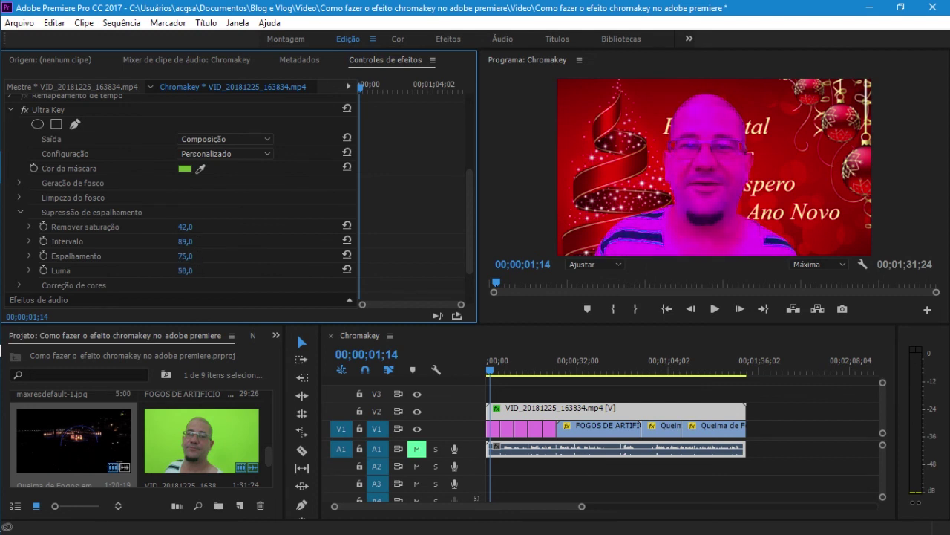
{"action": "left_click", "coordinate": [347, 225]}
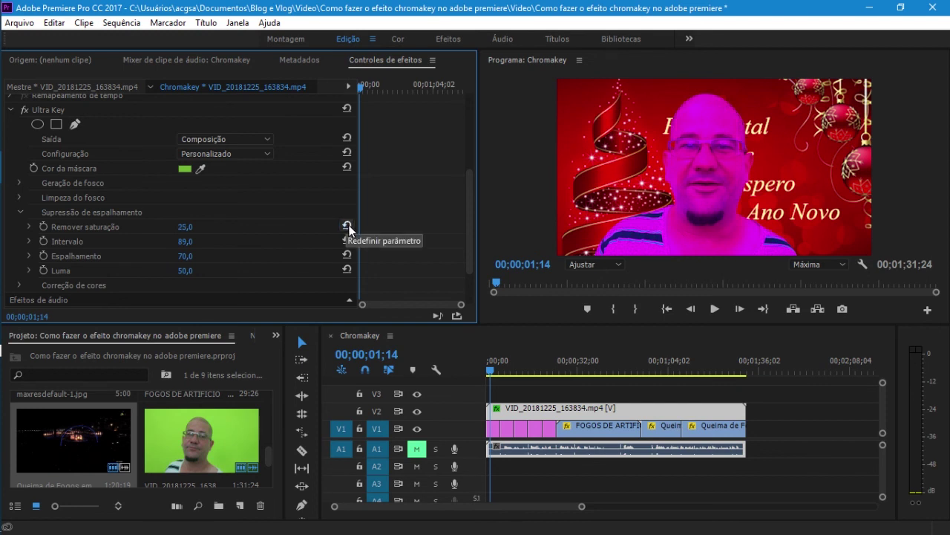
{"action": "left_click", "coordinate": [347, 240]}
{"action": "left_click", "coordinate": [347, 255]}
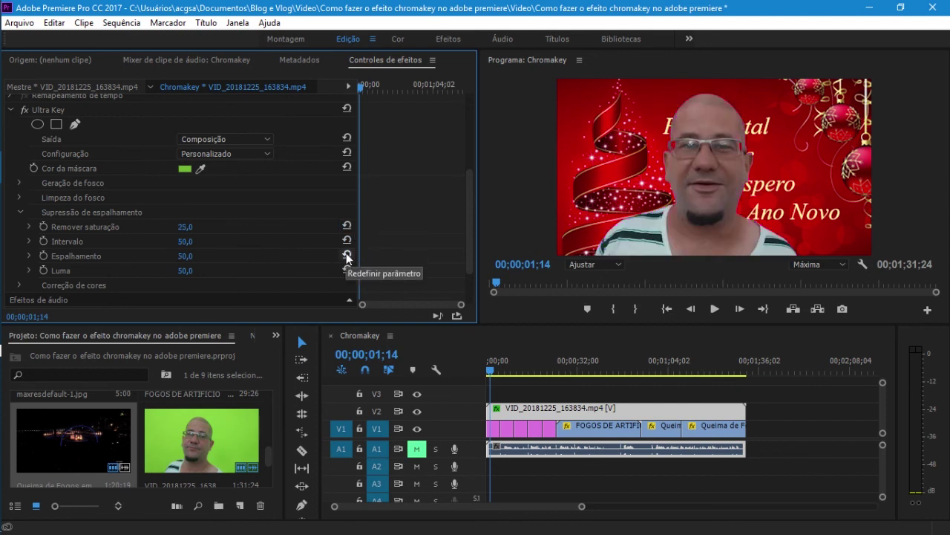
{"action": "left_click", "coordinate": [232, 155]}
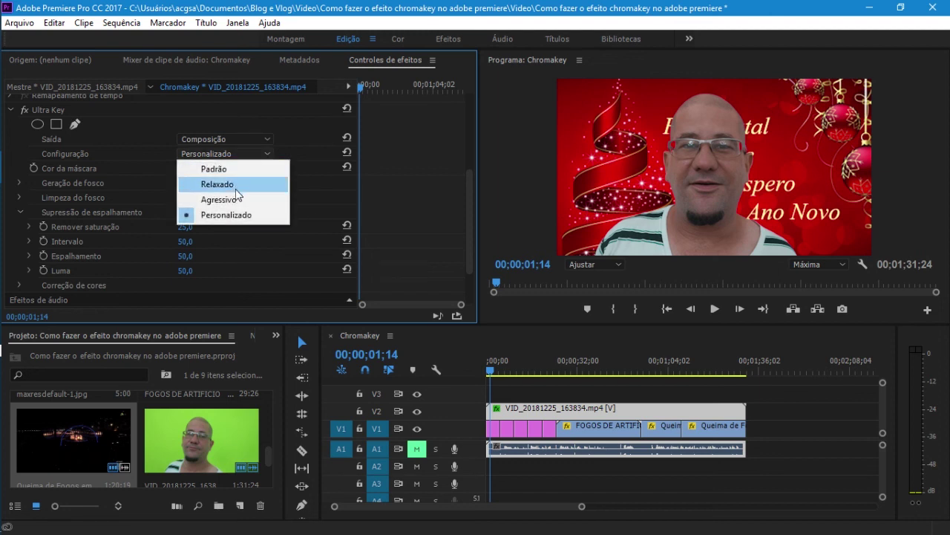
{"action": "left_click", "coordinate": [427, 180]}
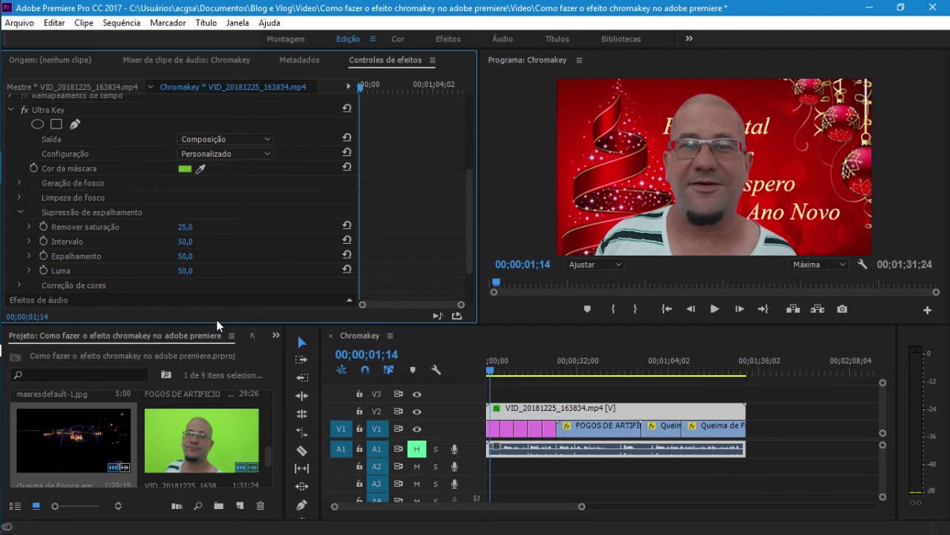
{"action": "left_click", "coordinate": [20, 212]}
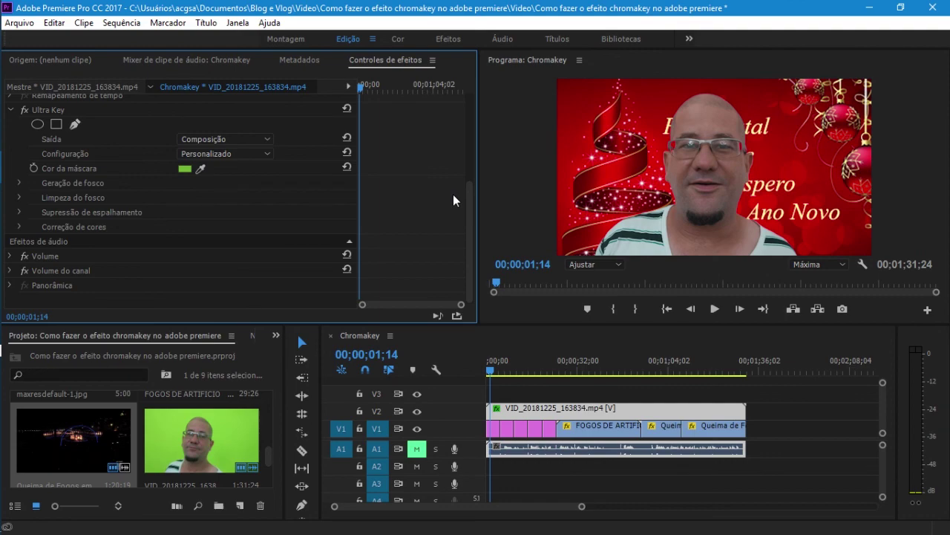
Switch from Premiere to OBS Studio using the Windows taskbar.
{"action": "mouse_move", "coordinate": [22, 172]}
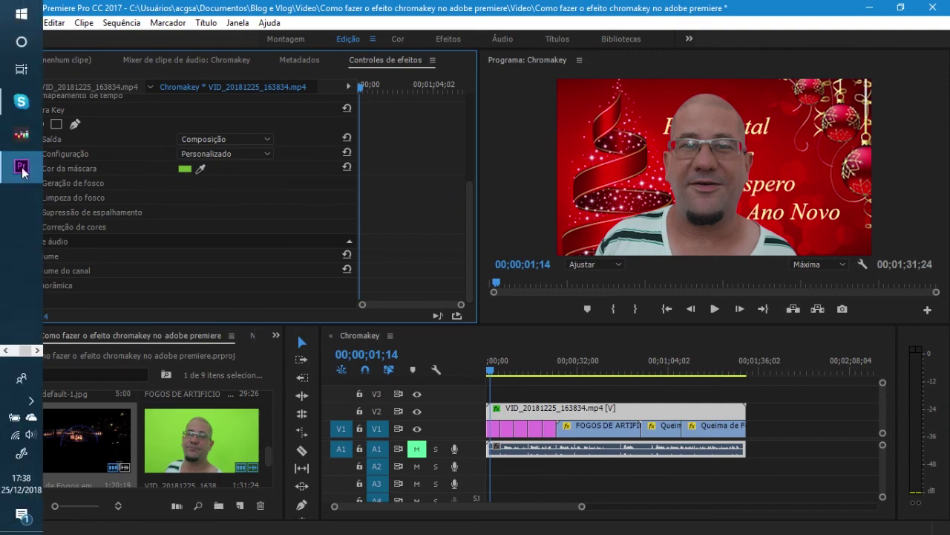
{"action": "left_click", "coordinate": [5, 349]}
{"action": "left_click", "coordinate": [23, 234]}
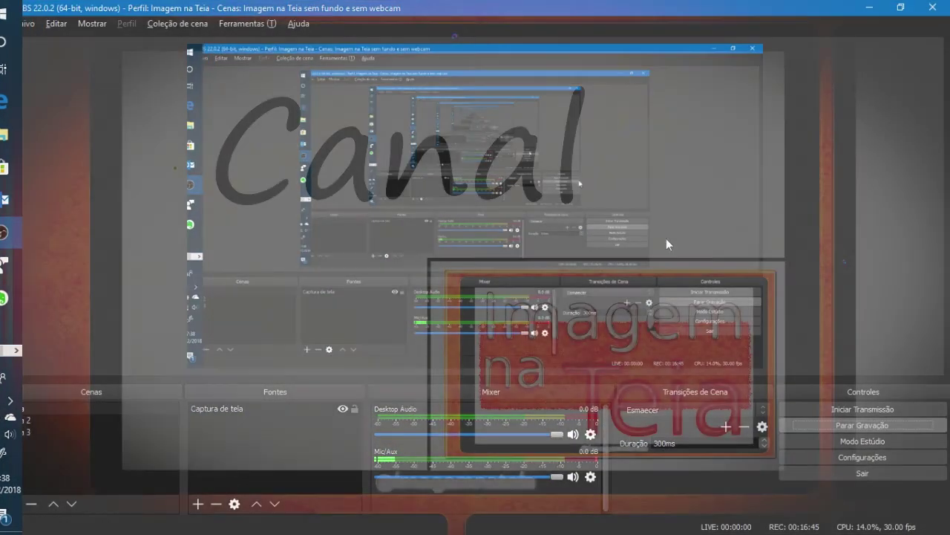